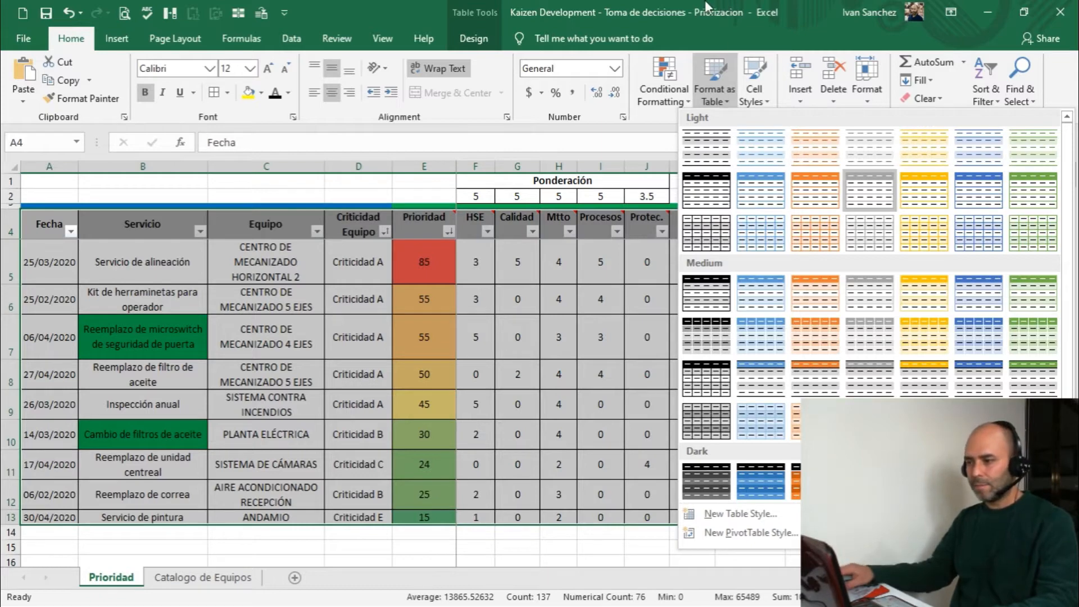
Step: Dismiss the table style gallery and examine the HSE header comment and the Prioridad weighting formula in E5
click(706, 3)
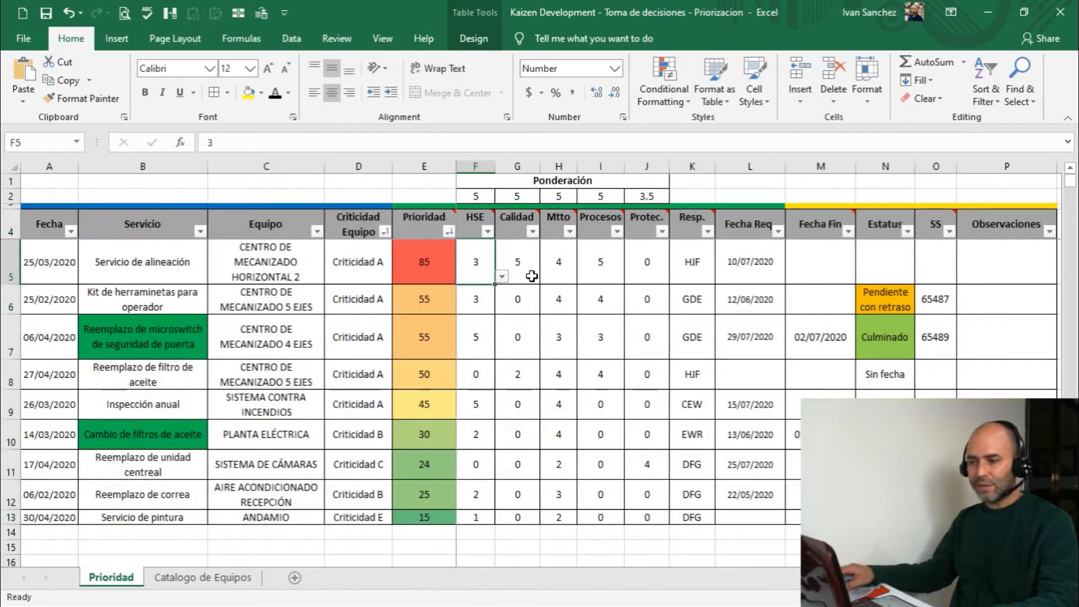
click(487, 277)
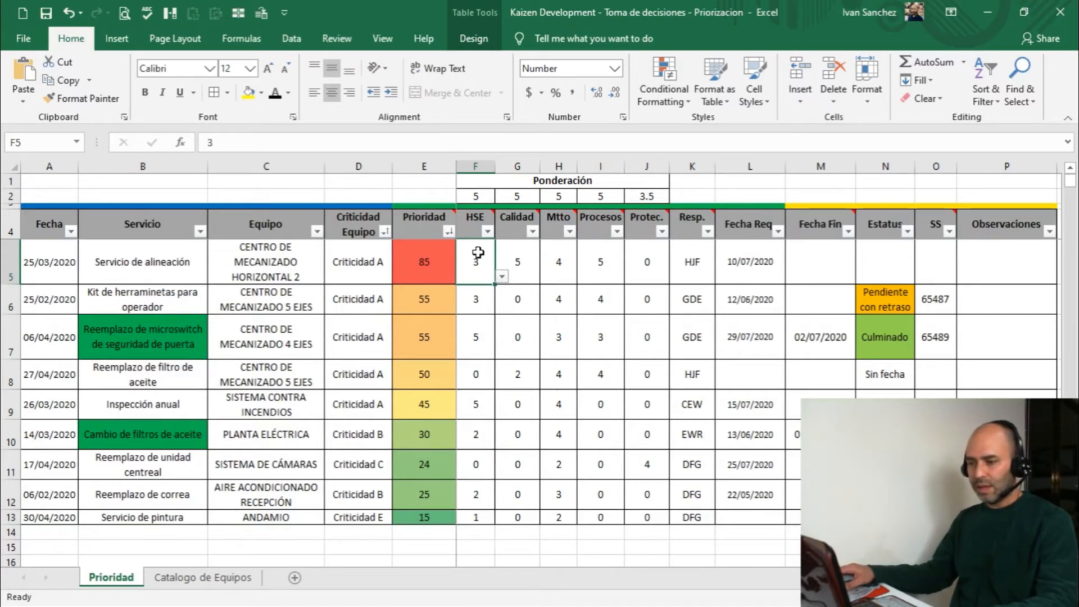
click(476, 225)
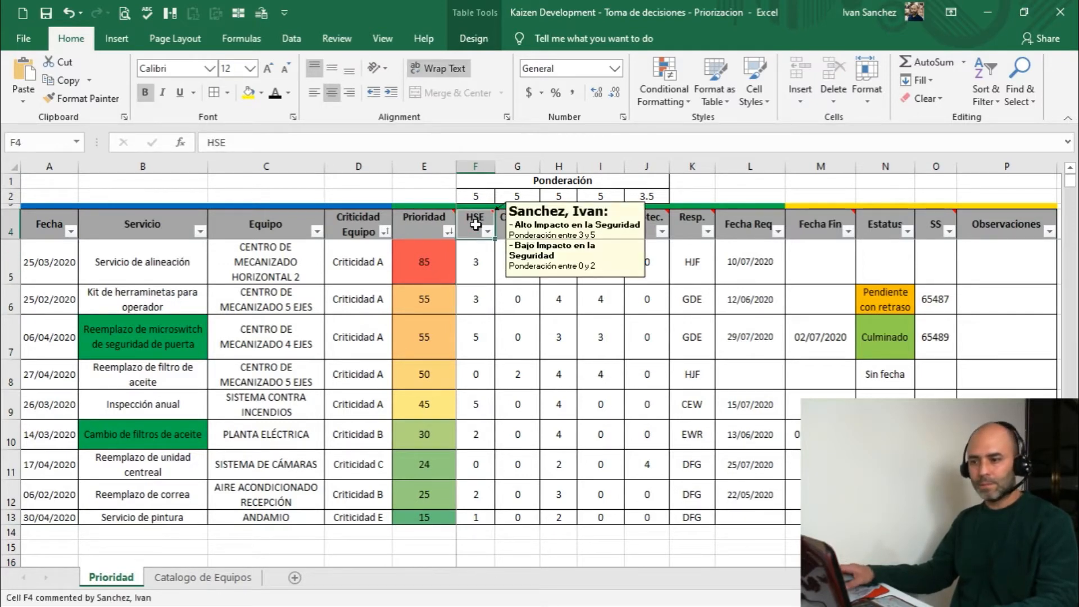
click(420, 230)
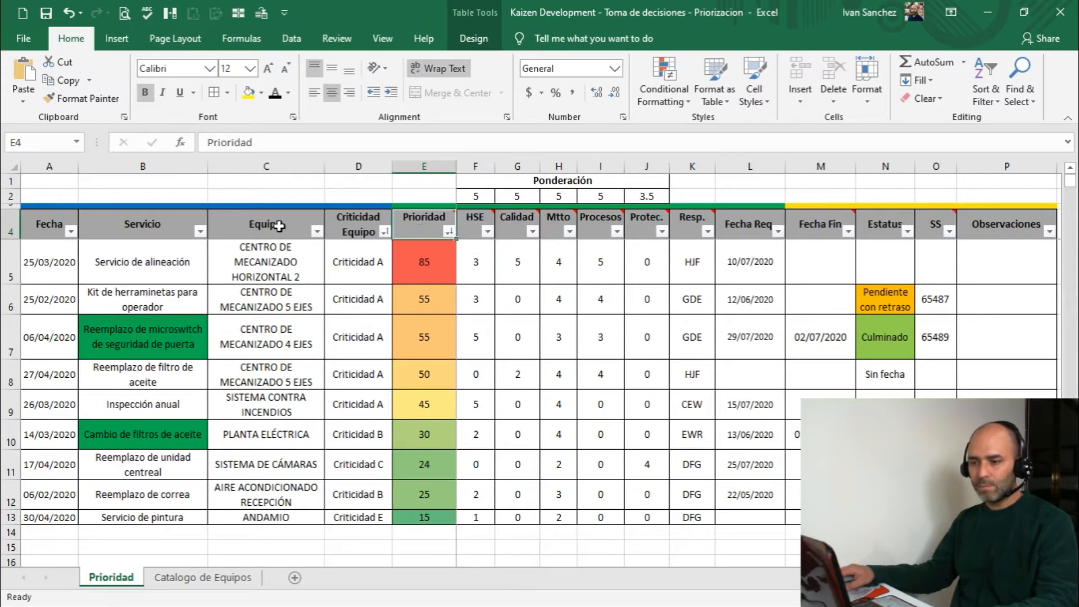
click(267, 226)
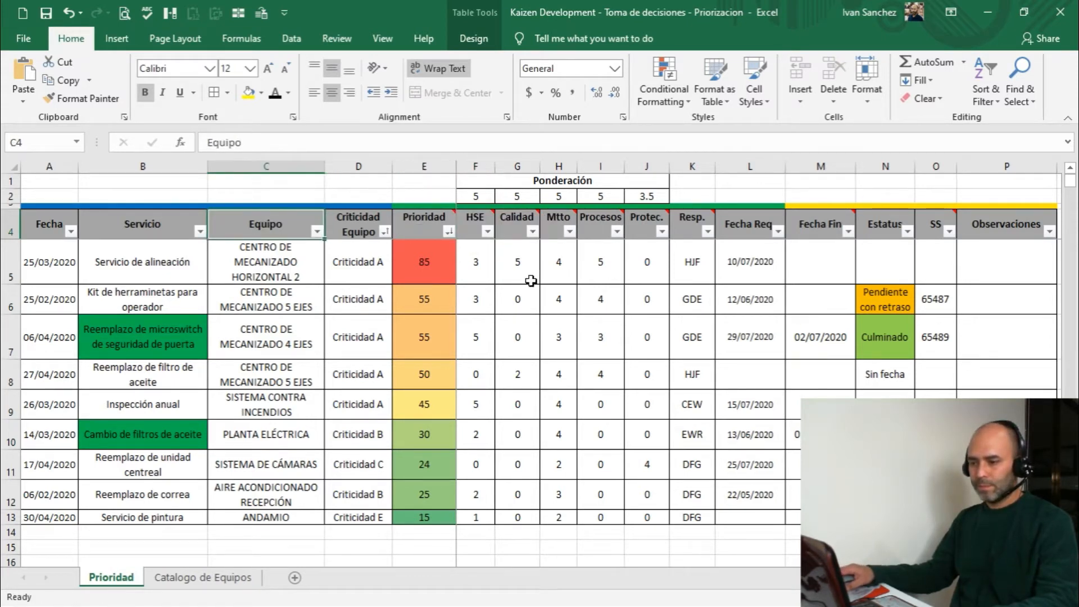
click(425, 265)
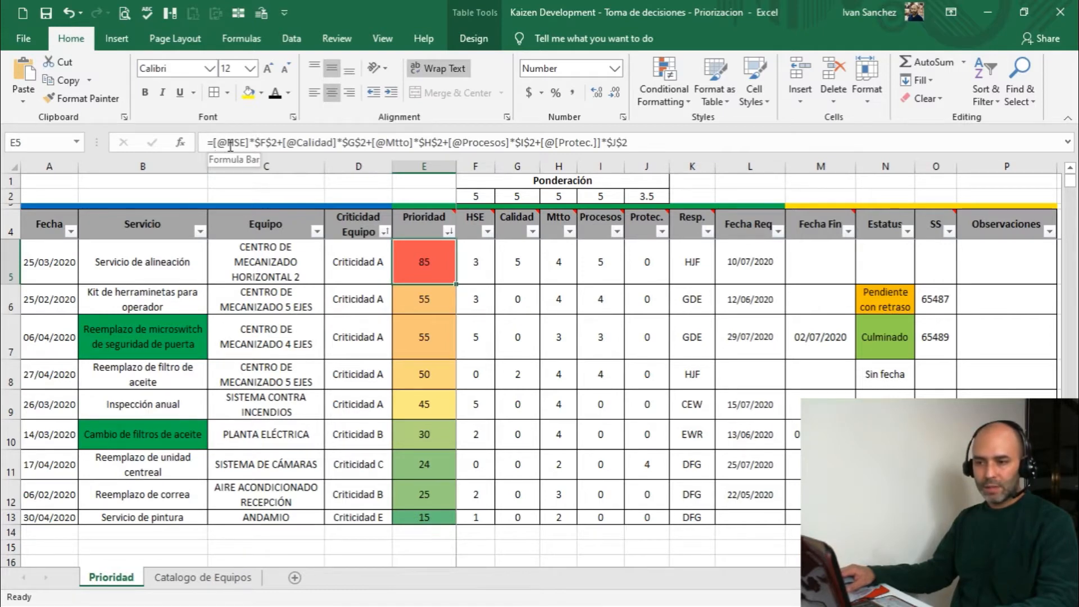
click(482, 265)
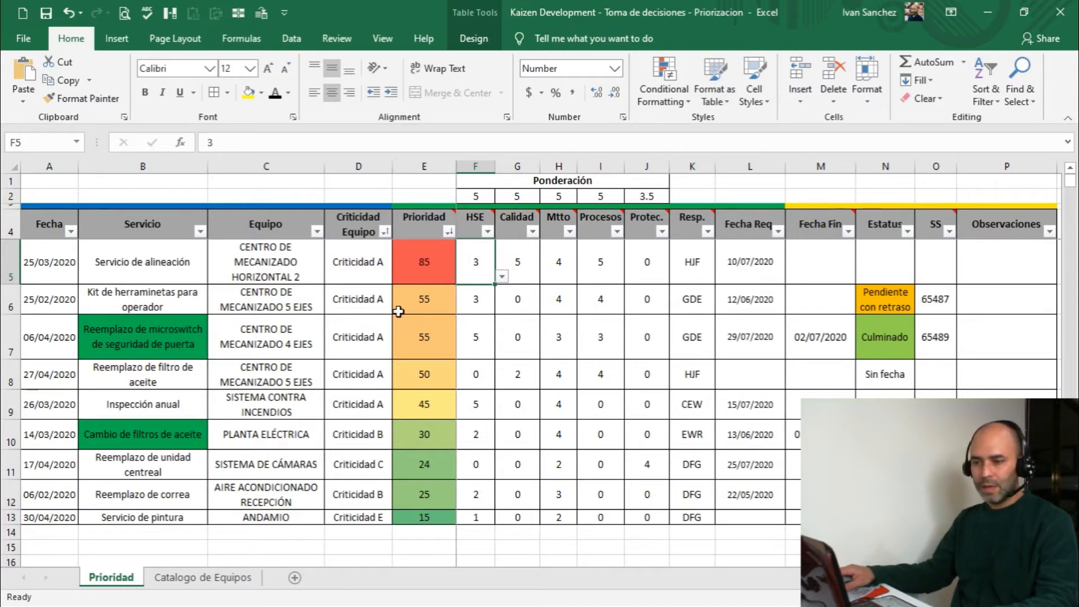
click(50, 533)
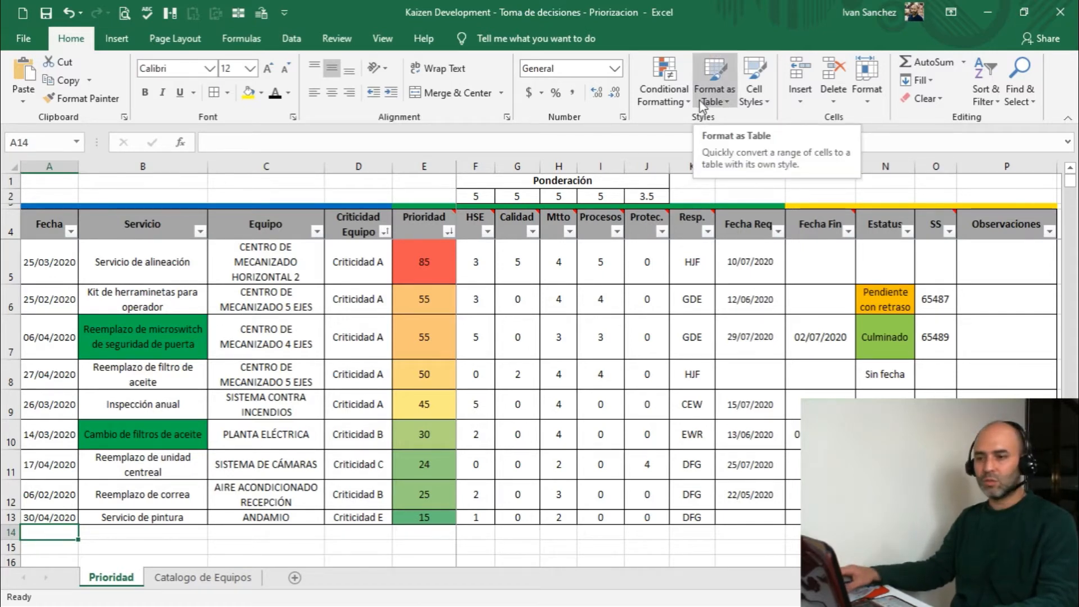
Step: Review the Fecha, Servicio, Equipo and Criticidad Equipo columns, checking the criticality lookup formula in D5 and the equipment entry in C5
click(46, 182)
click(35, 227)
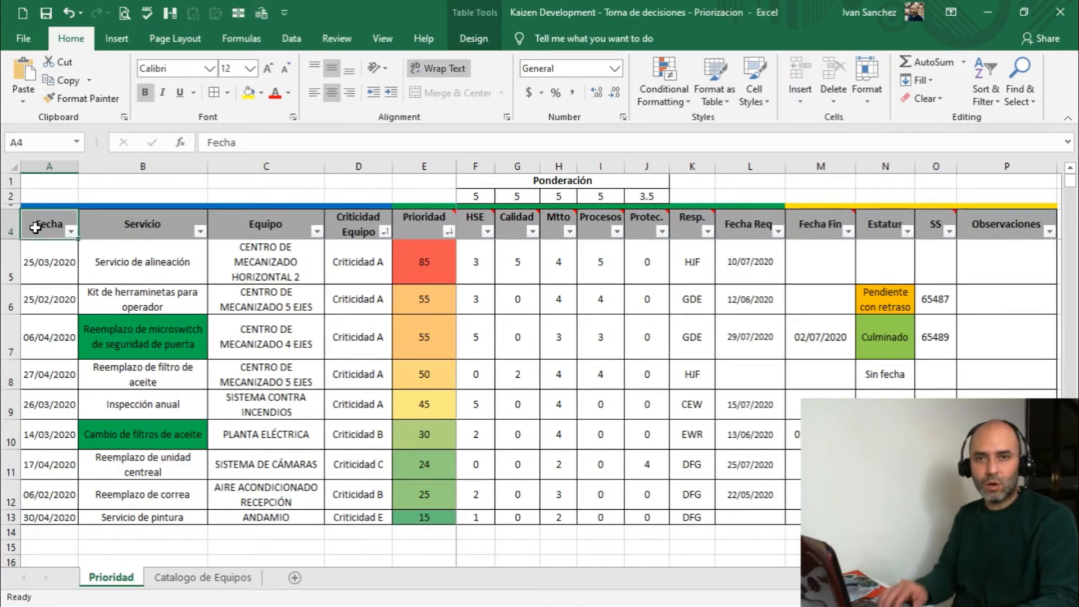
key(Right)
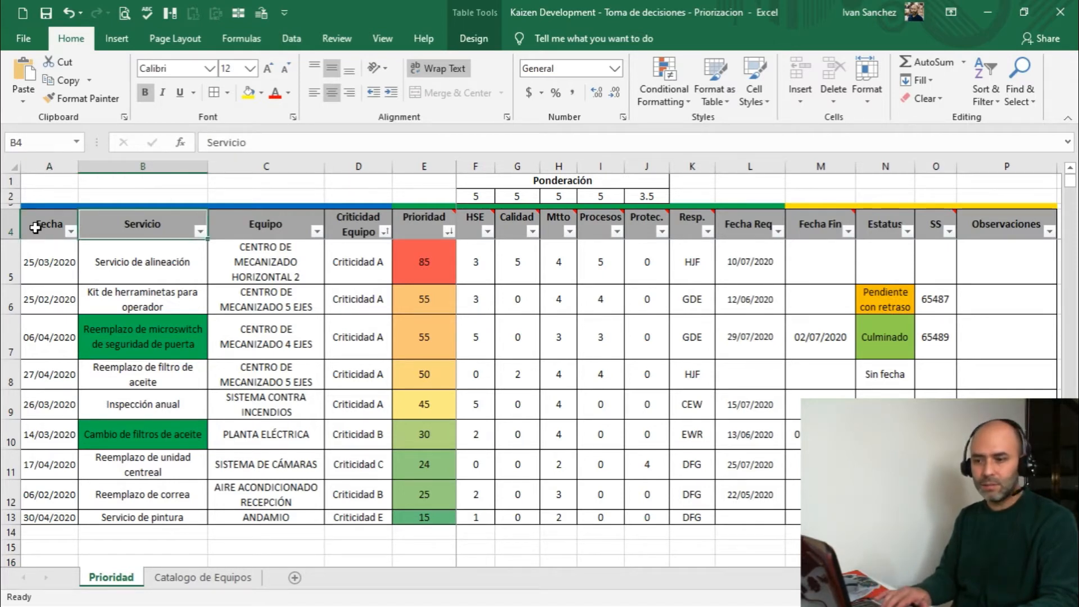
key(Right)
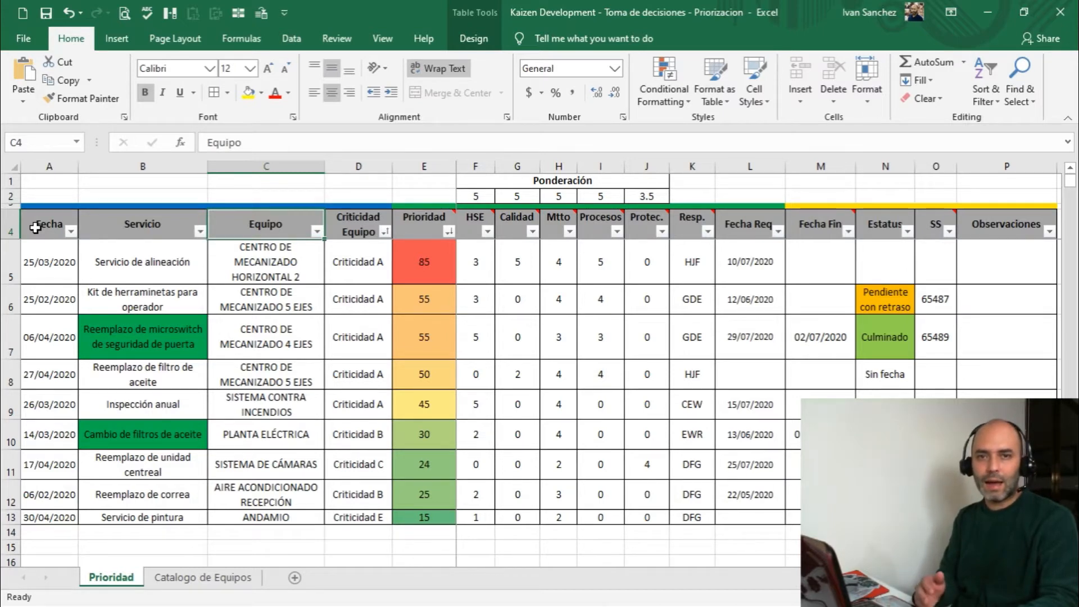
key(Right)
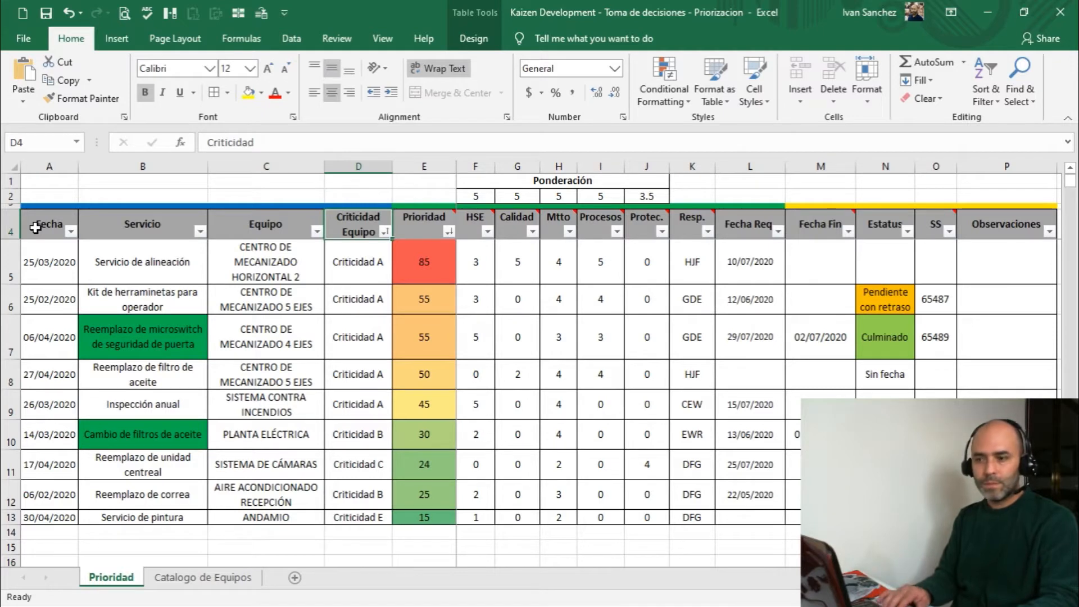
key(Down)
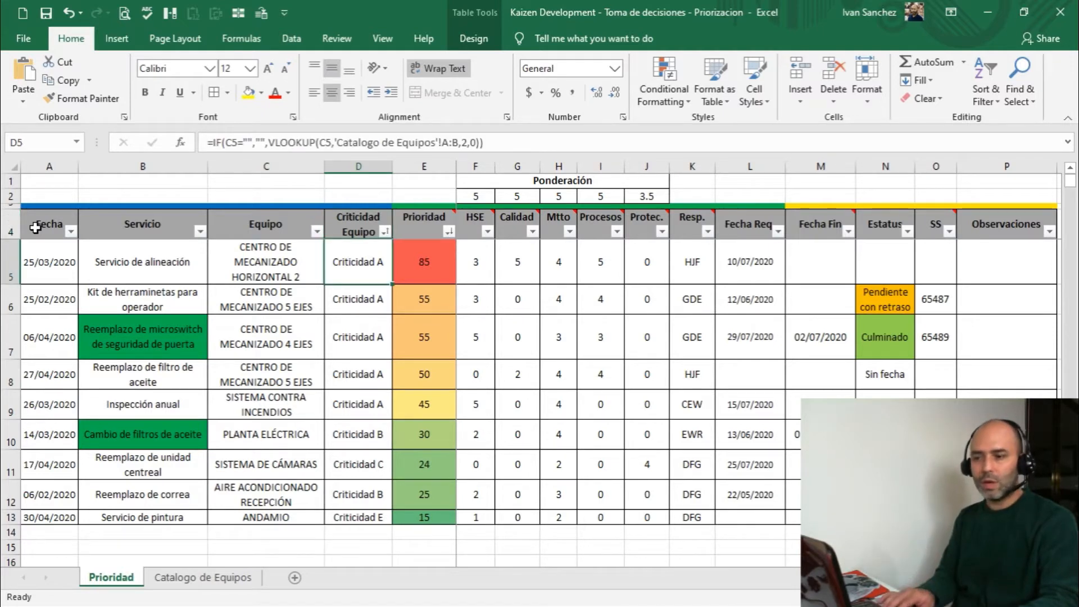
key(Left)
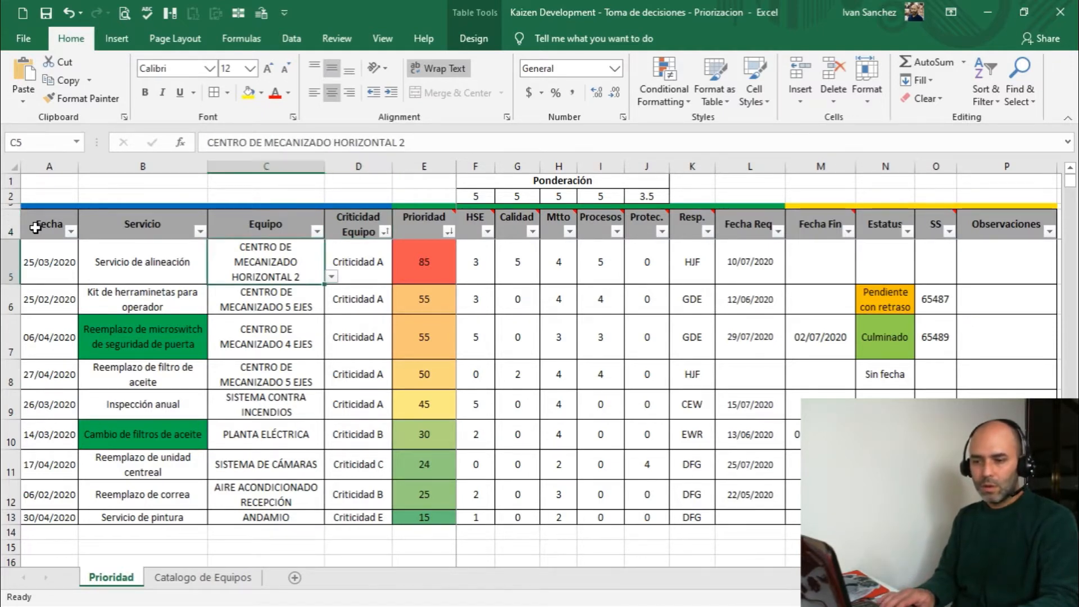
key(Left)
key(Left)
key(Right)
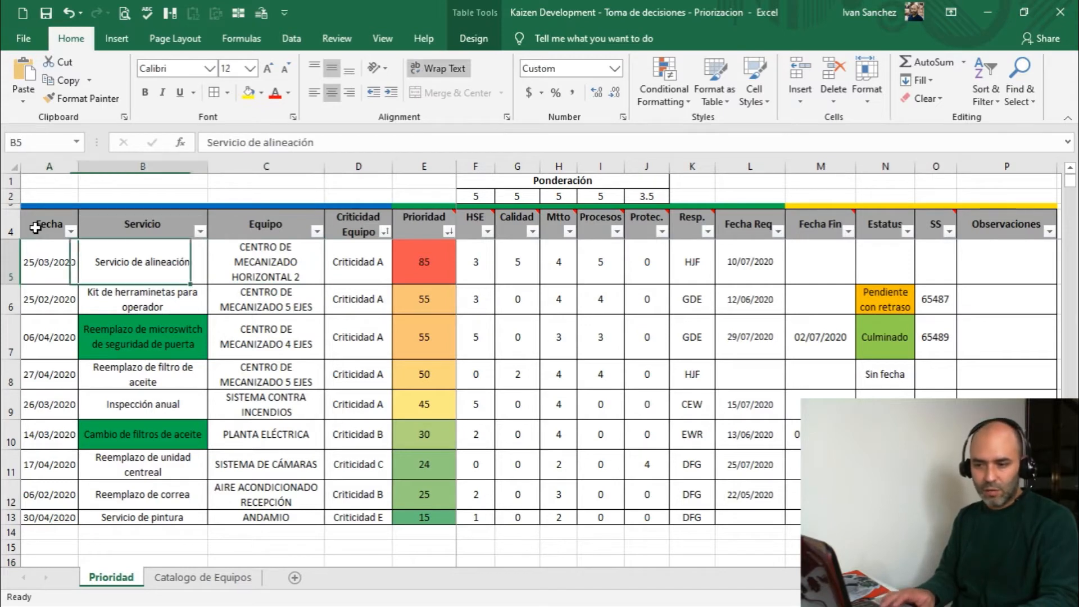
key(Right)
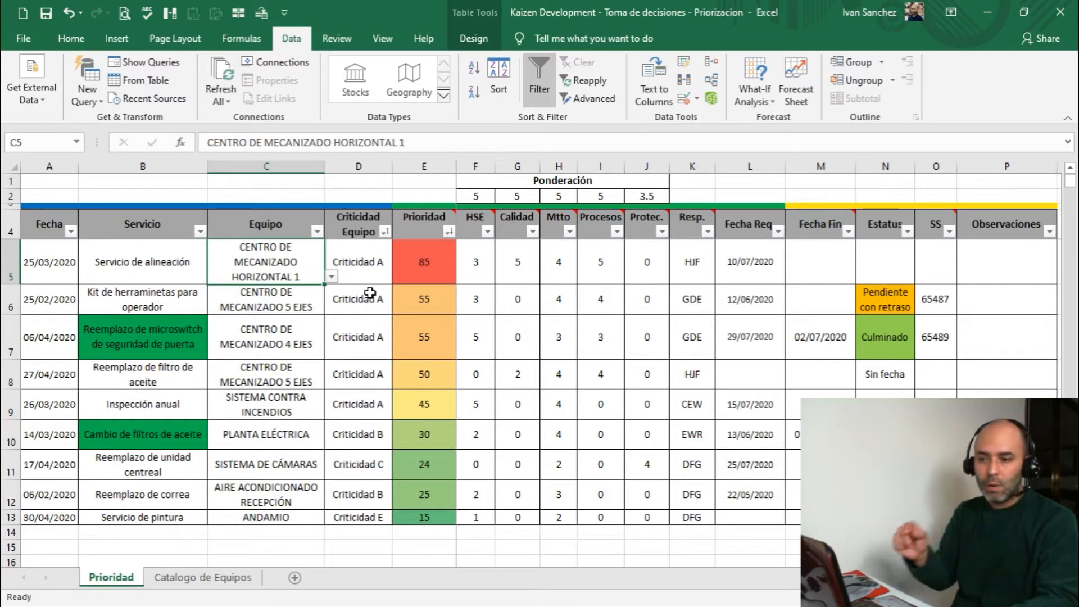
double_click(296, 275)
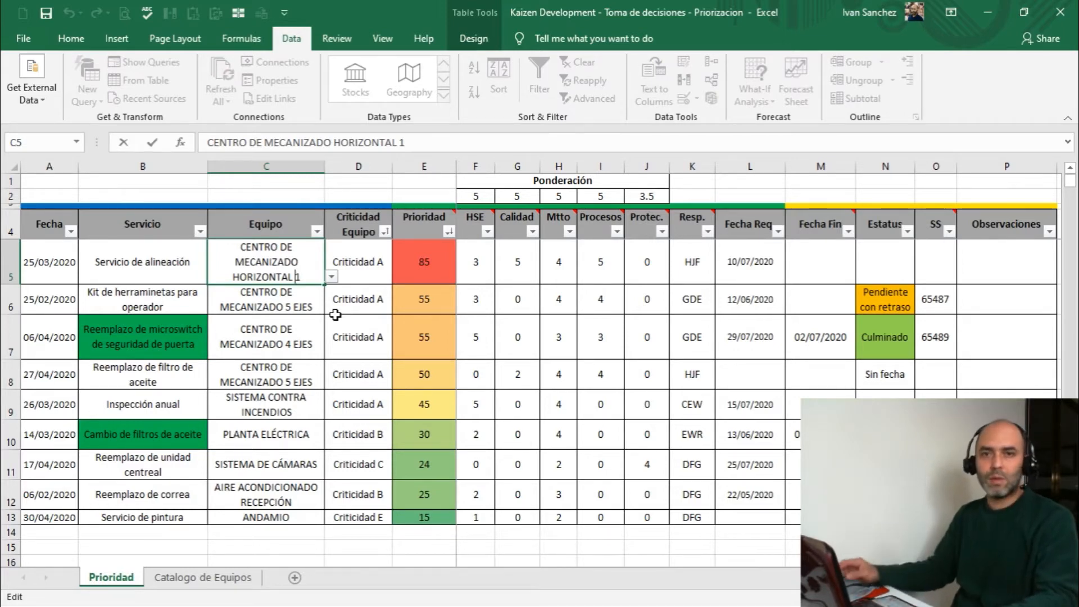
key(Escape)
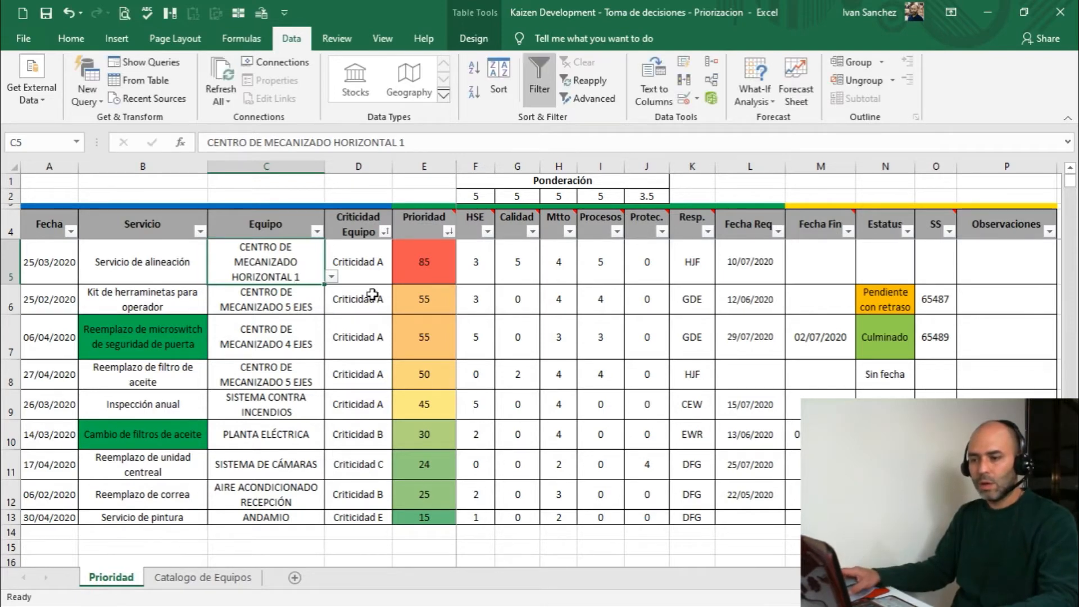
Step: Open data validation for the Equipo cells C5:C13 and set the allowed type to List
drag(290, 258, 295, 518)
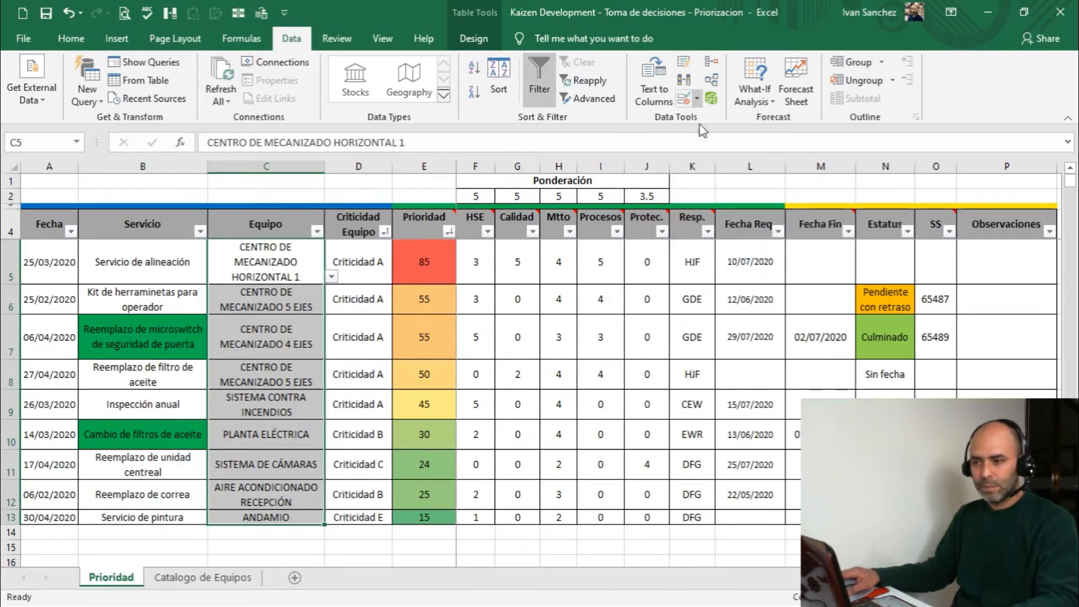
click(683, 100)
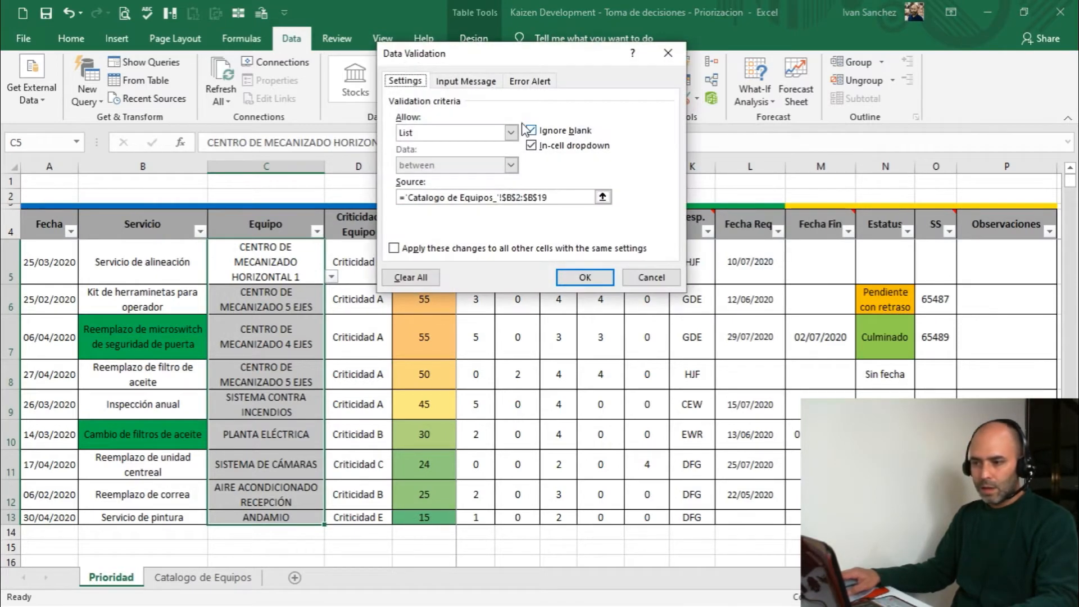
click(511, 133)
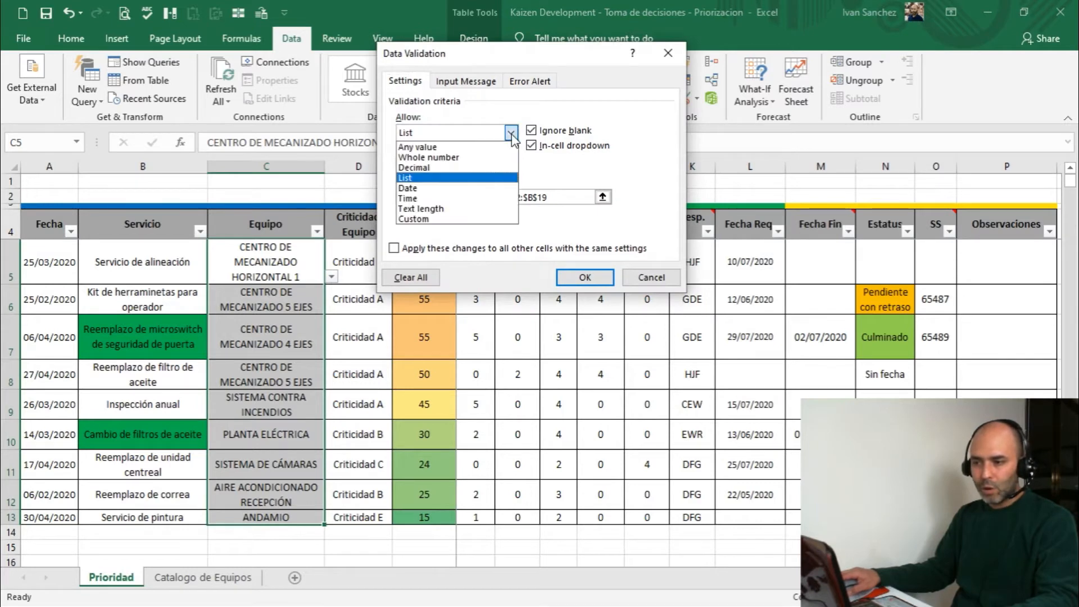
click(448, 148)
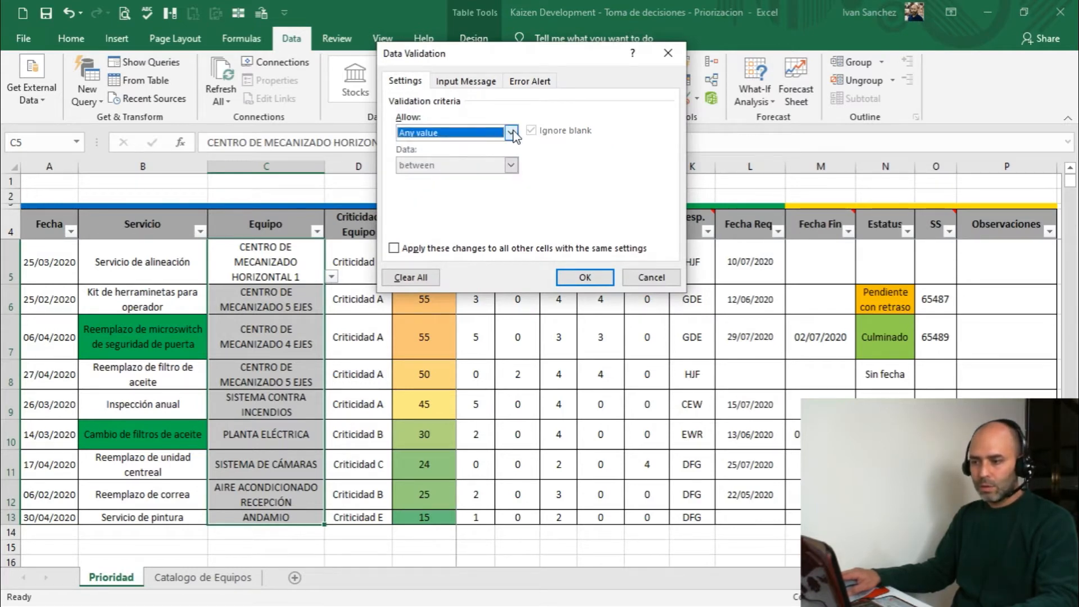
click(511, 133)
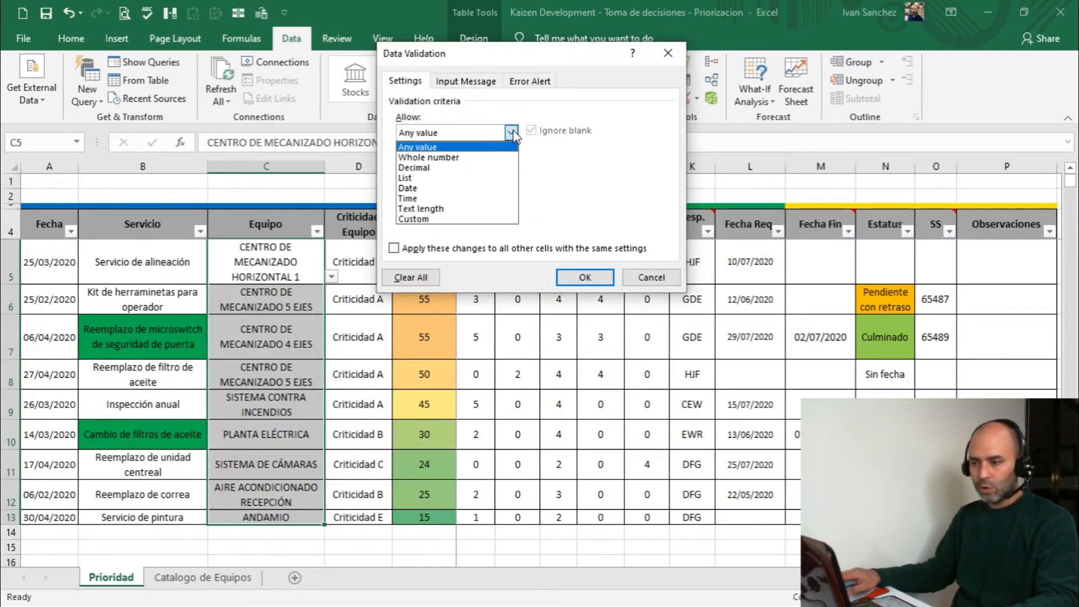
click(443, 179)
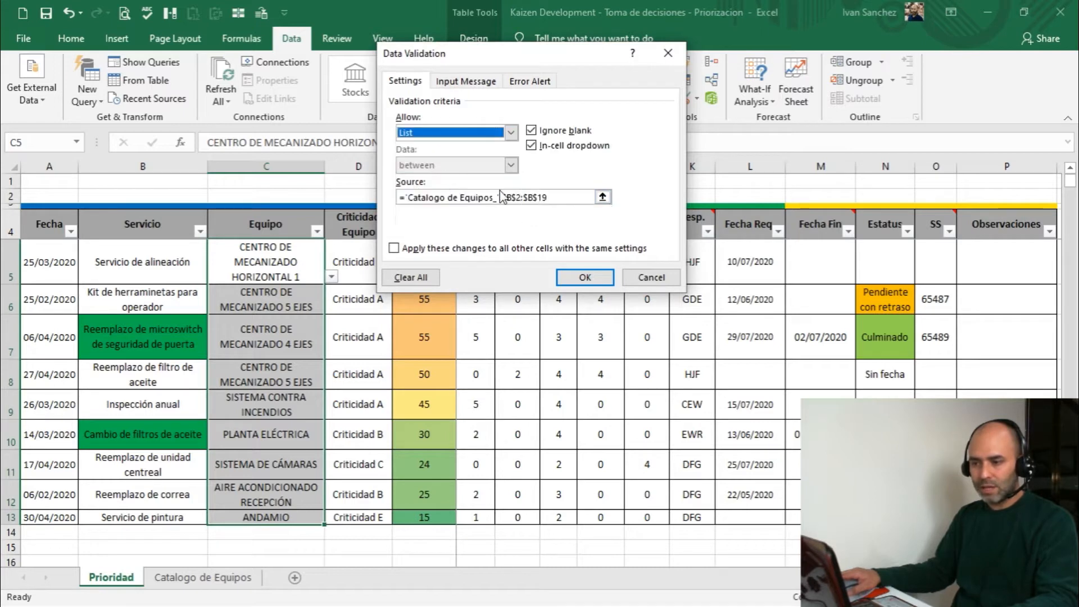
Step: Replace the validation list source with ='Catalogo de Equipos'!$A$2:$A$19 and apply it to the Equipo cells
click(408, 197)
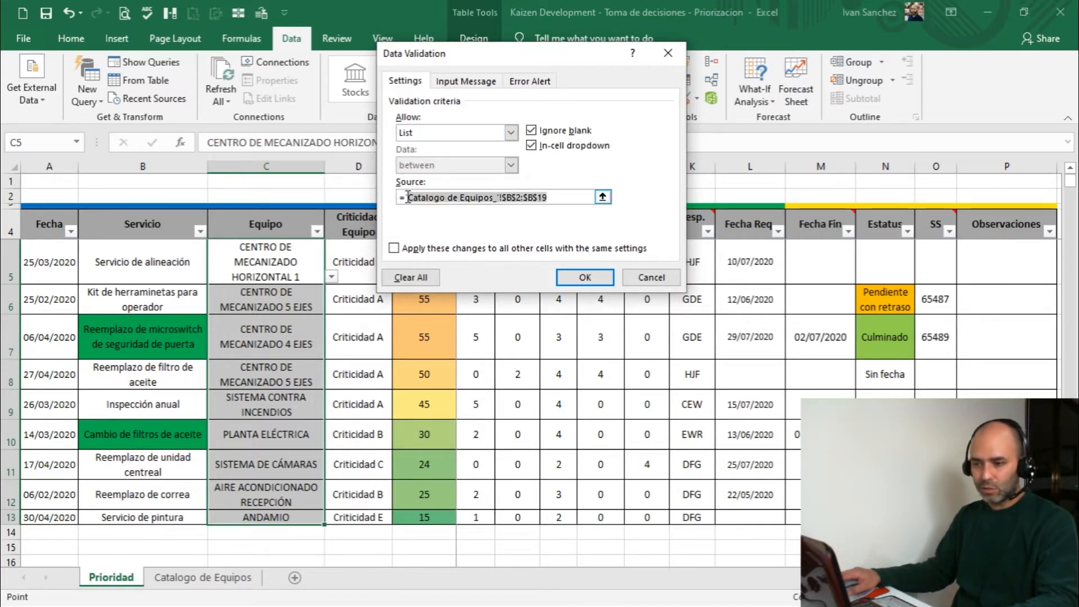
key(ctrl+a)
key(BackSpace)
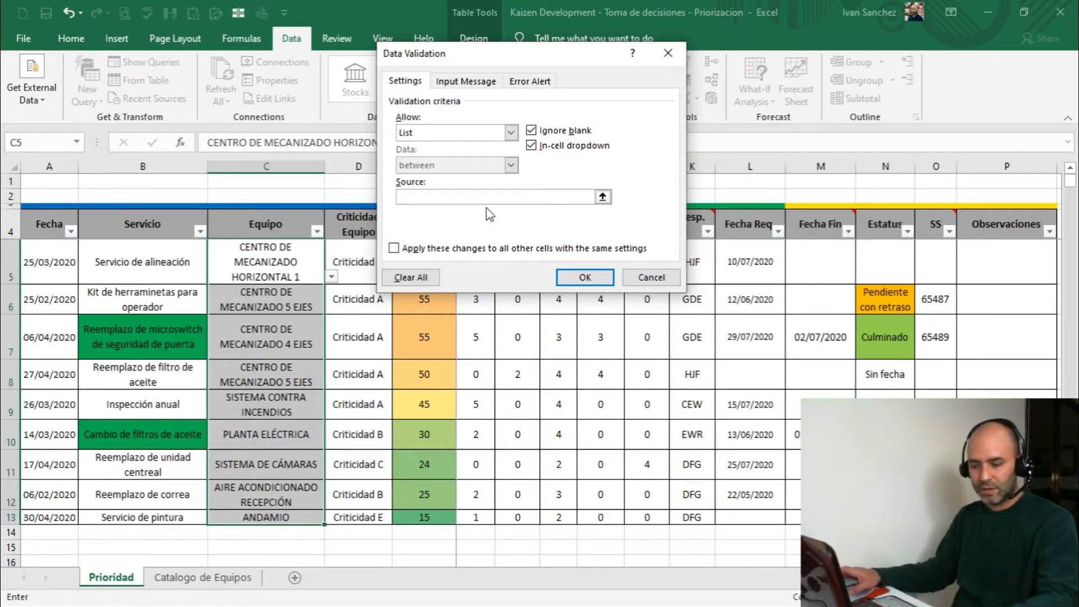
click(603, 197)
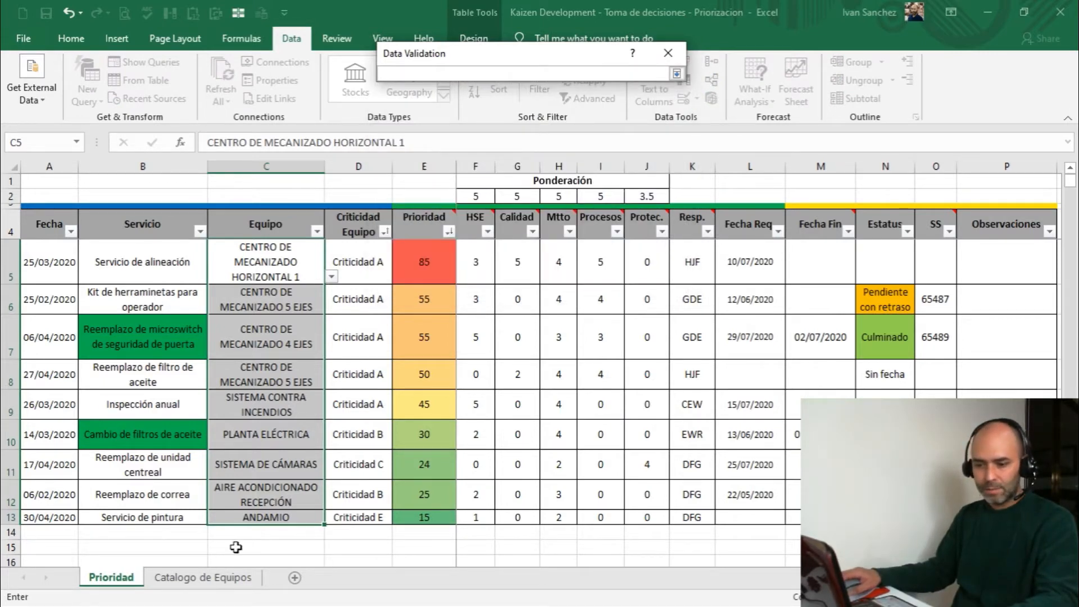
click(222, 585)
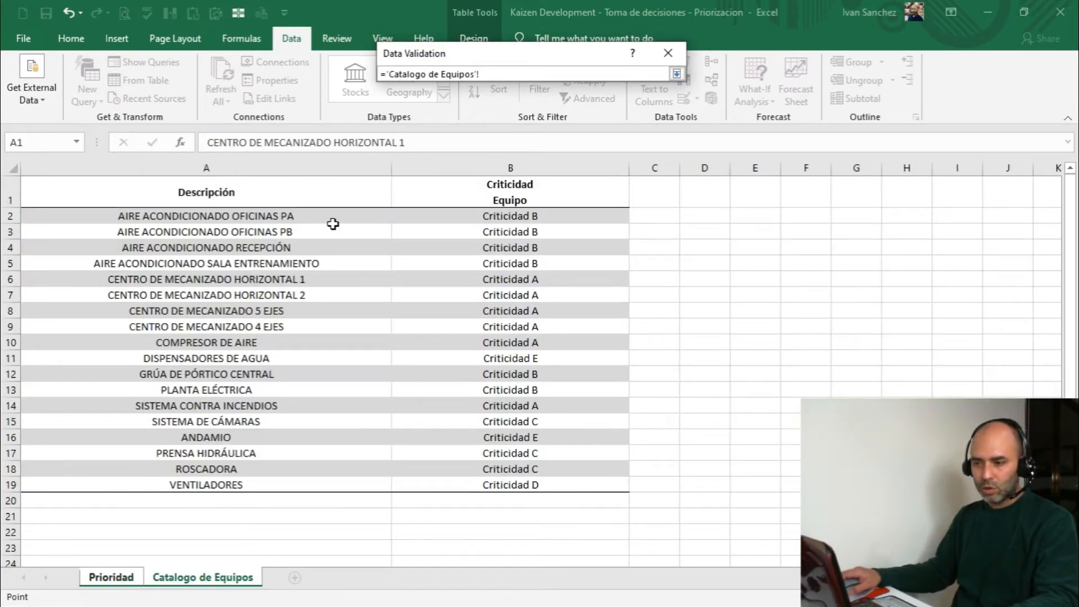
drag(248, 213, 234, 484)
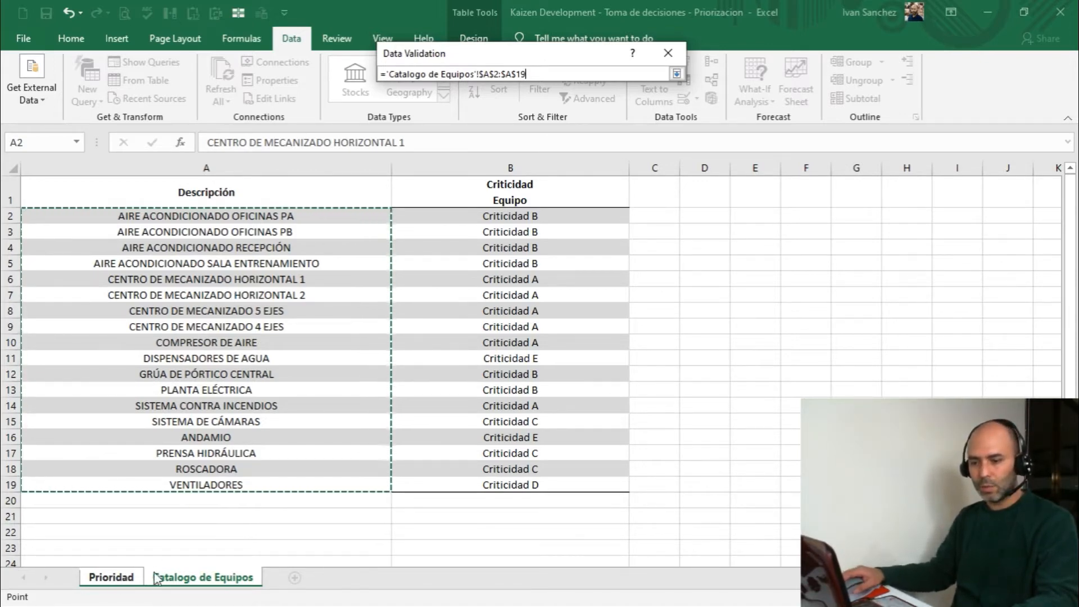
click(675, 78)
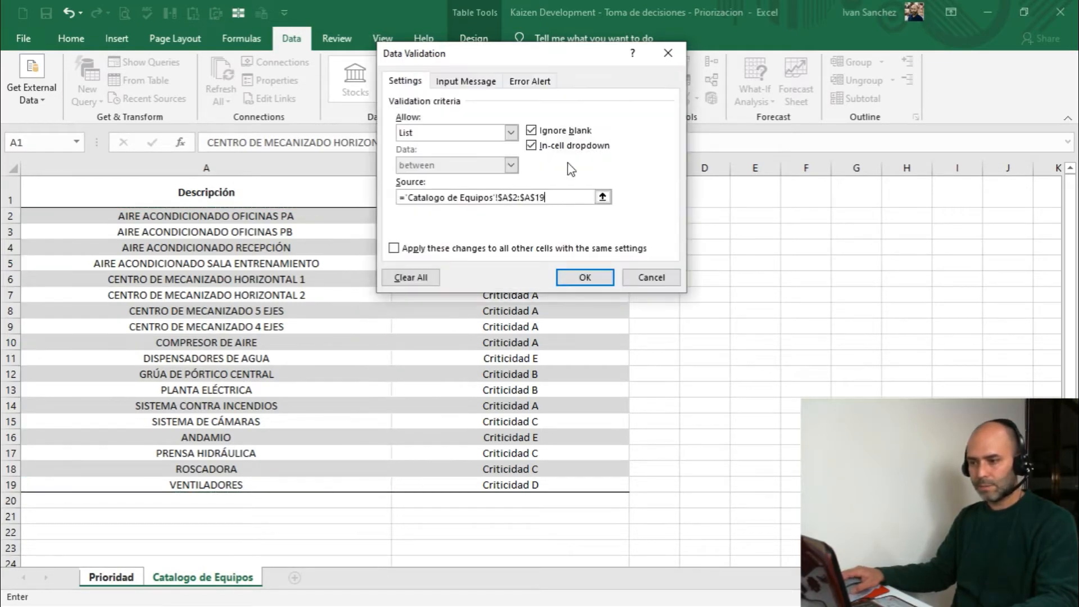
click(586, 281)
Step: Test the validation by trying to enter CENTRO DE MECANIZADO HORIZONTAL 1 in C5 with an extra space before the 1
click(252, 266)
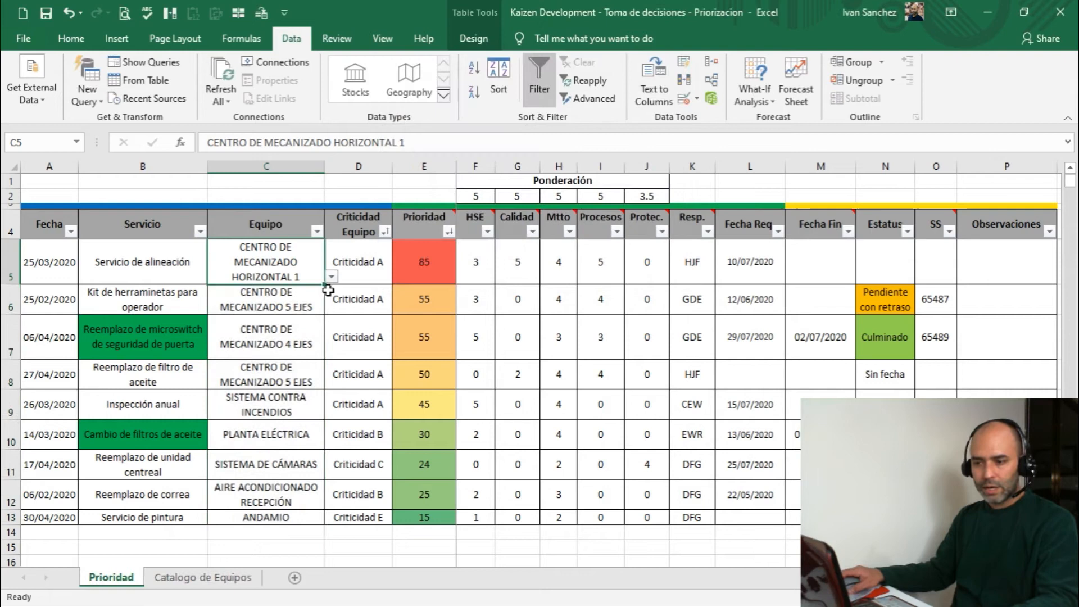
double_click(296, 277)
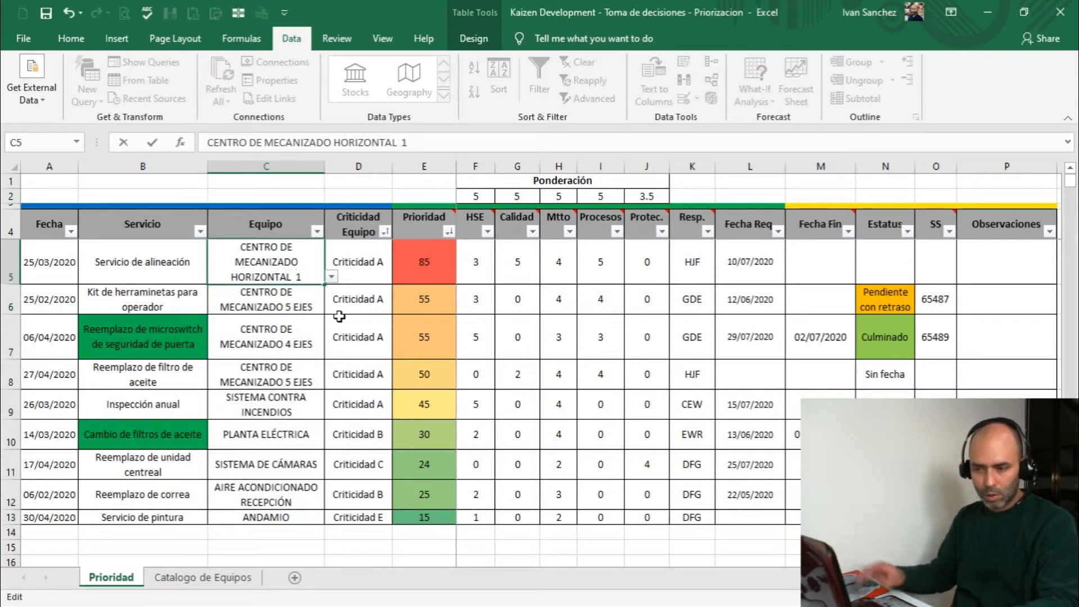
key(Return)
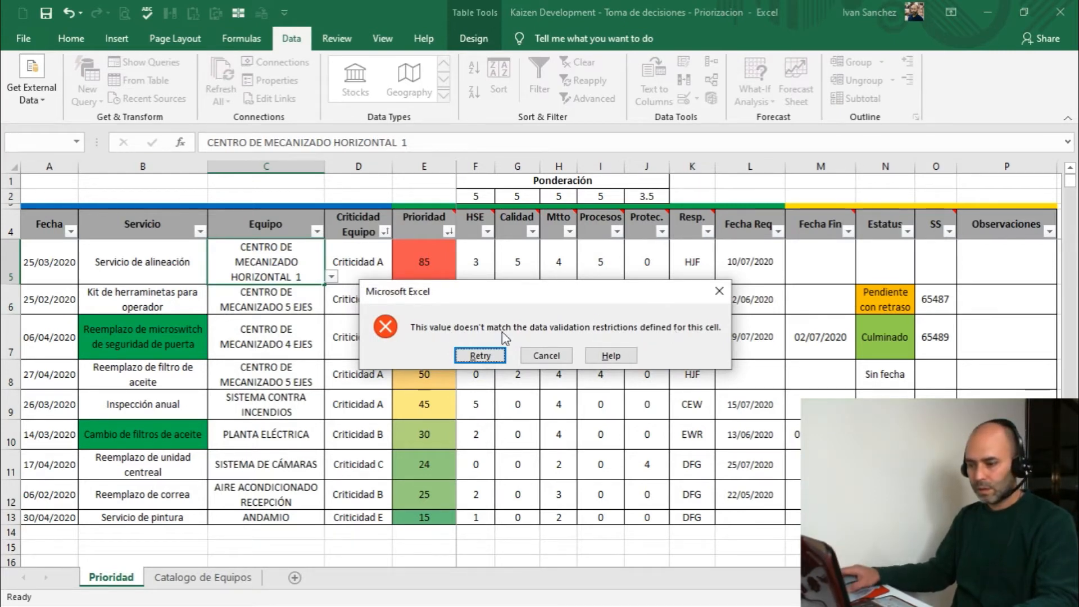
click(544, 355)
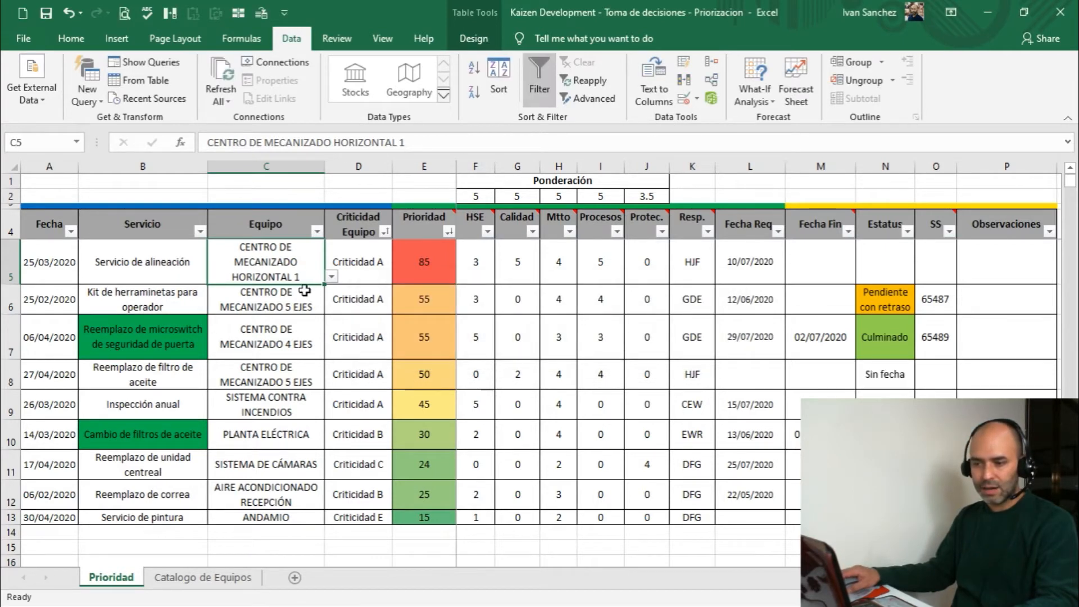
Step: Choose CENTRO DE MECANIZADO HORIZONTAL 2 from the equipment drop-down list in C5
click(331, 277)
scroll(336, 318, down, 3)
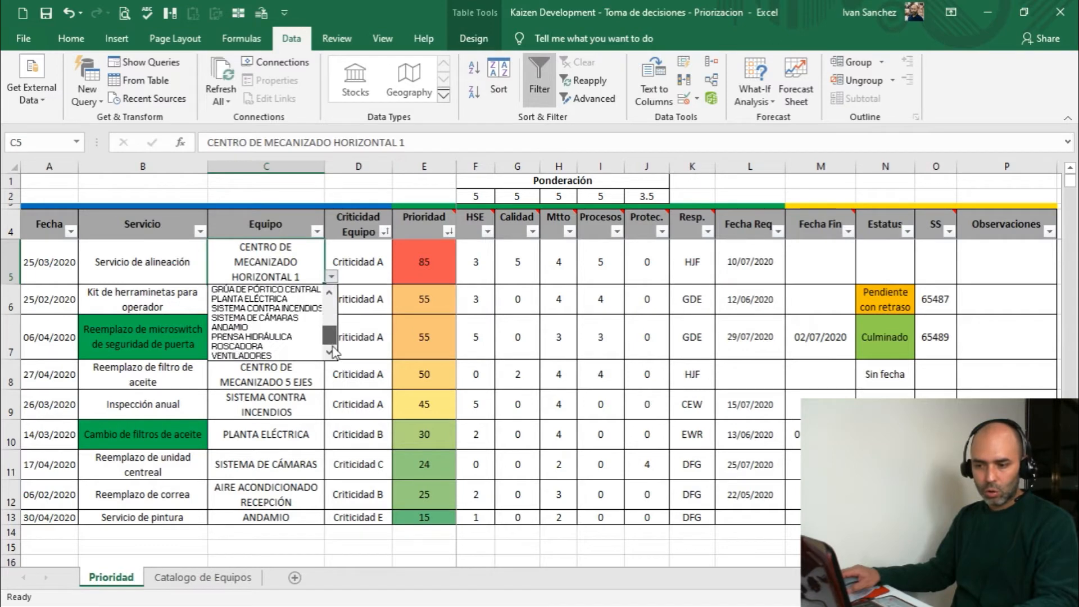
scroll(333, 337, up, 4)
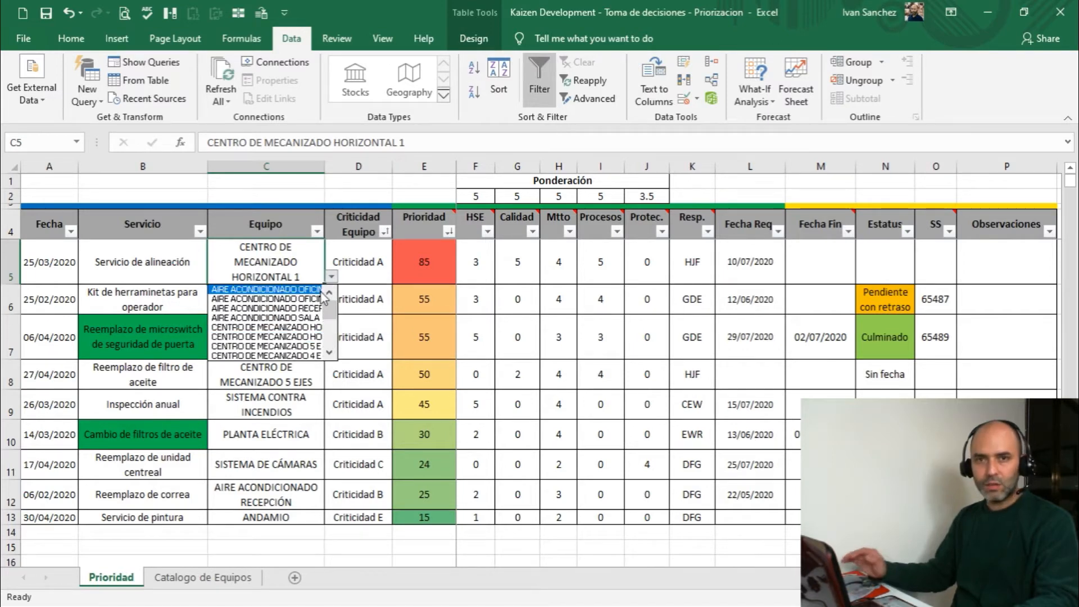
click(306, 337)
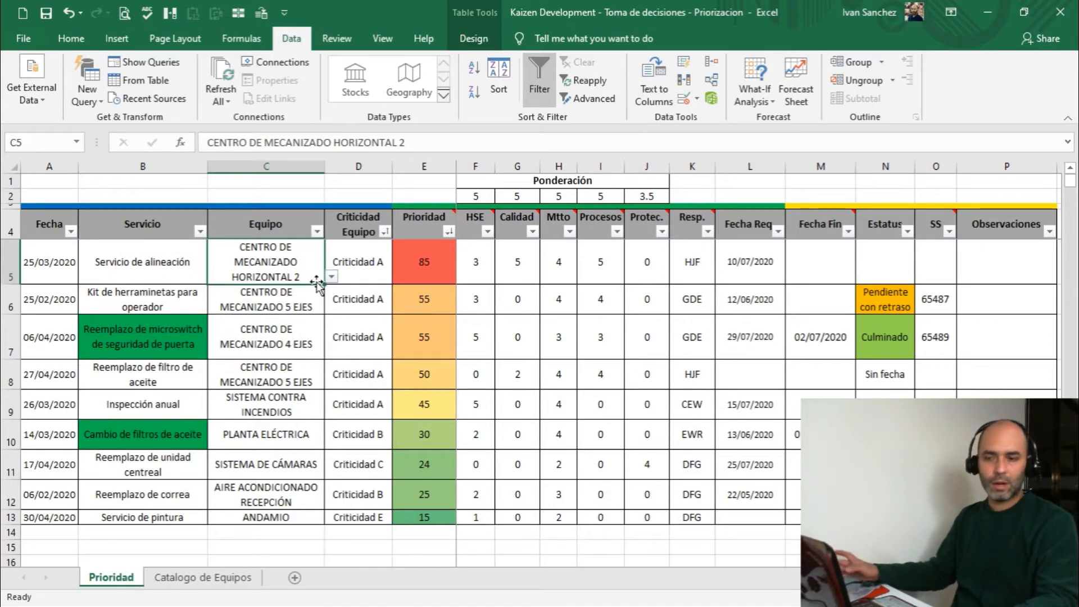
click(295, 303)
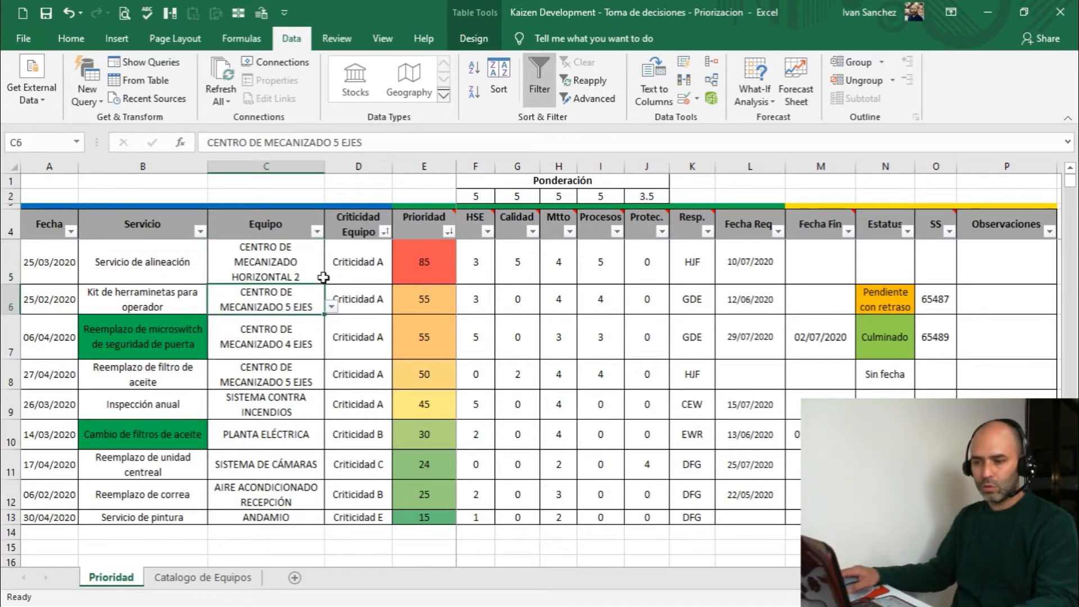
click(320, 276)
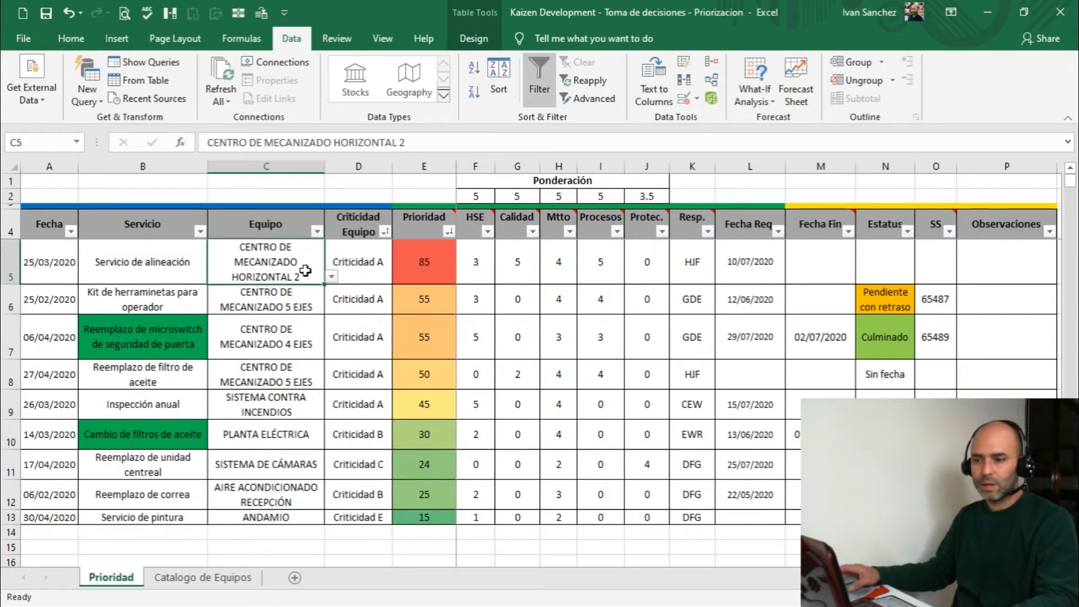
Step: Clear the existing criticality formula in D5 and start a new VLOOKUP function in its place
click(378, 276)
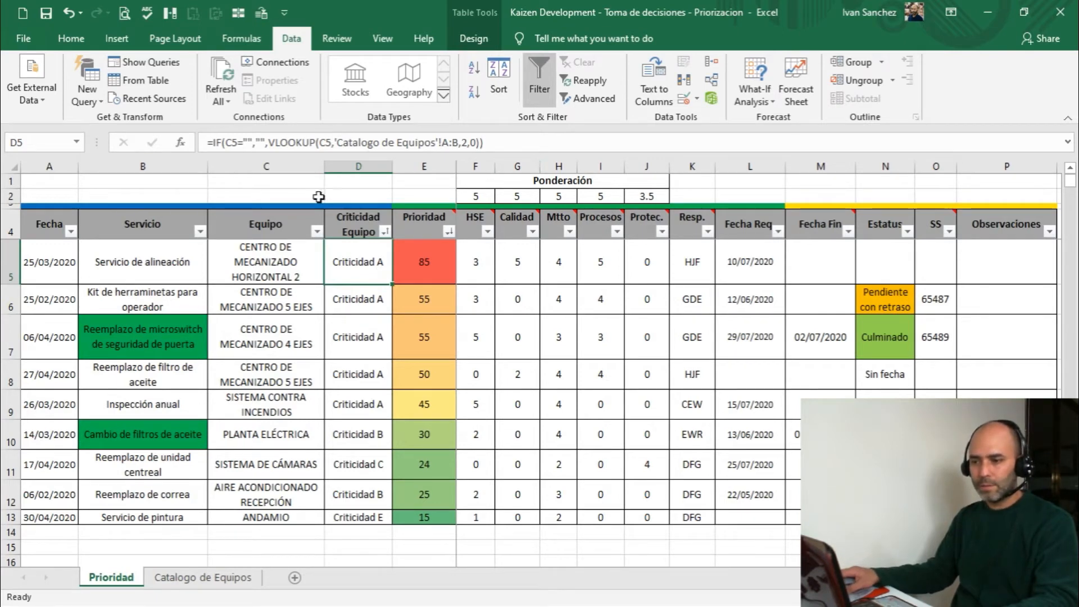
click(295, 144)
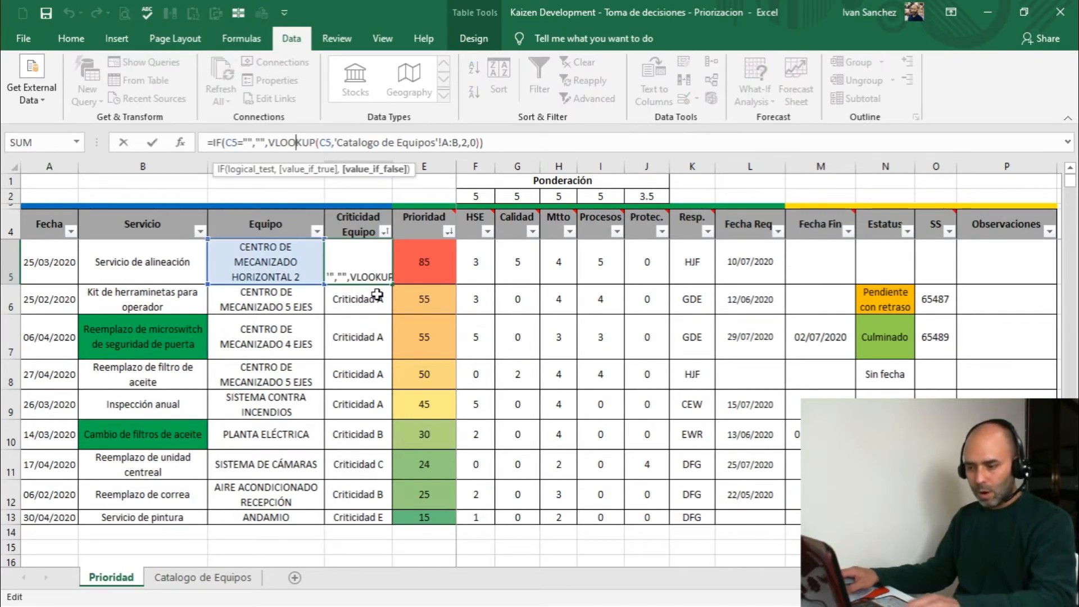
drag(480, 142, 206, 142)
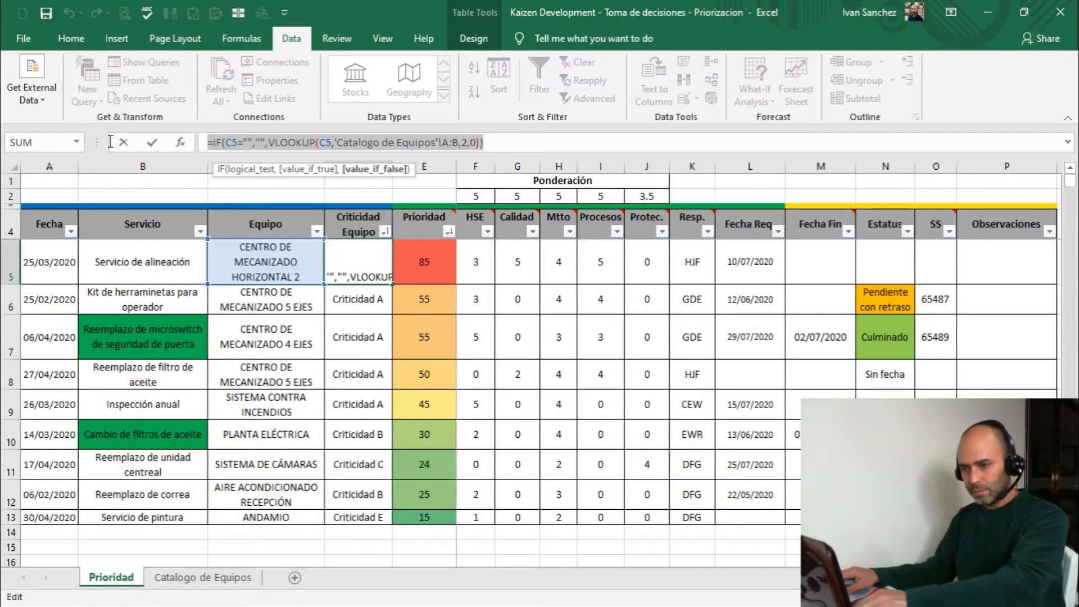
key(BackSpace)
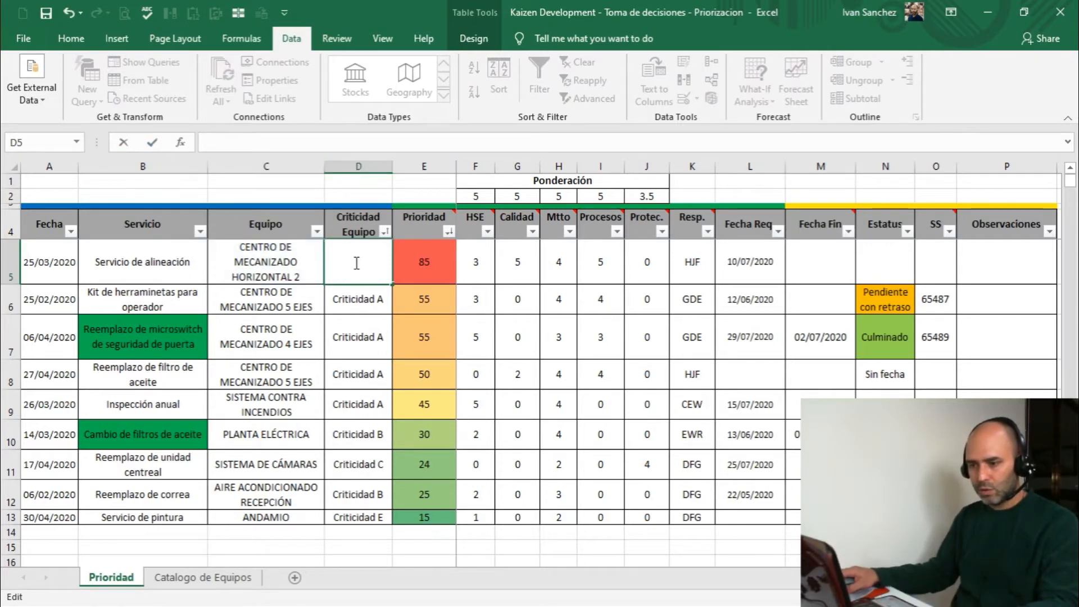
text(=vl)
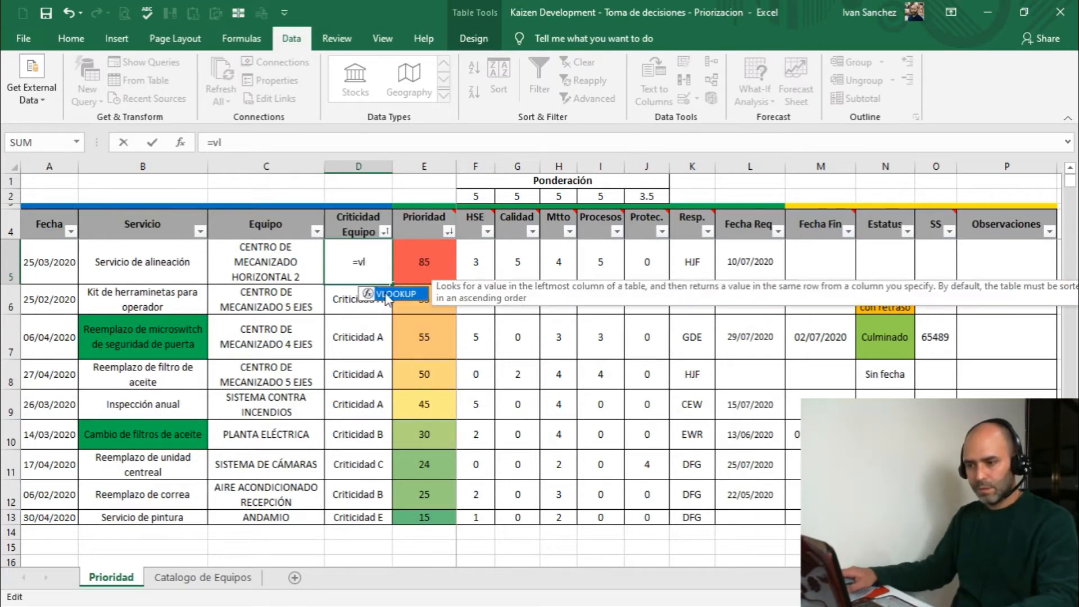
double_click(386, 295)
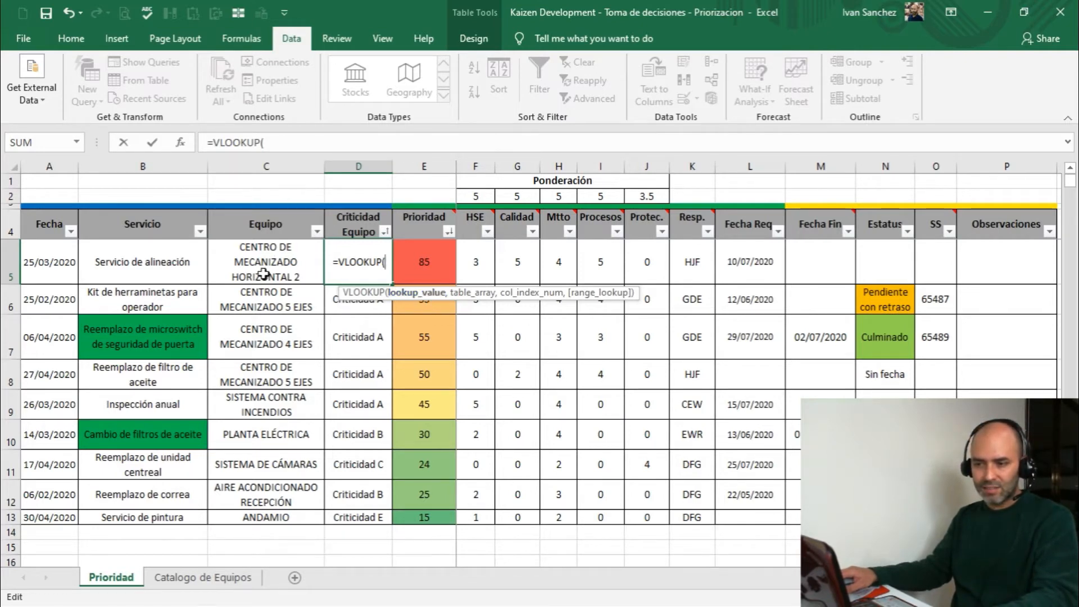
click(275, 264)
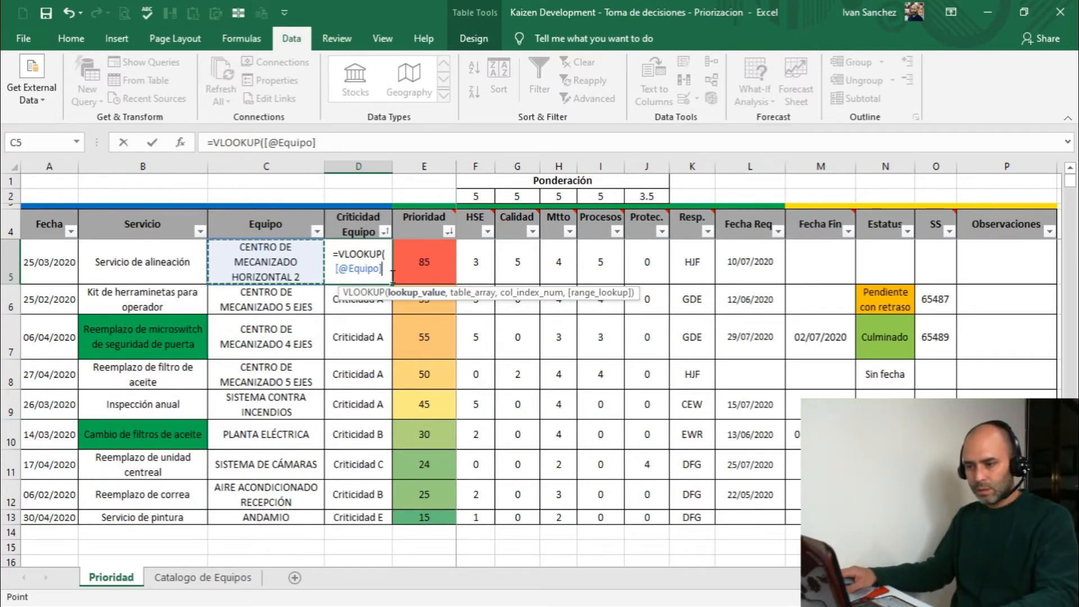
click(348, 144)
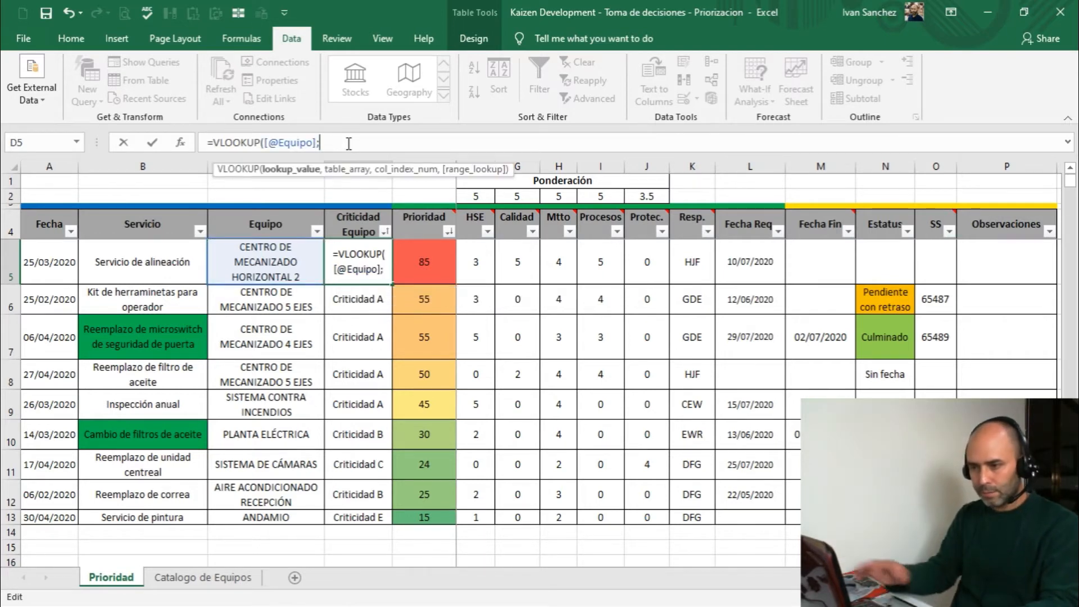
text(.)
key(BackSpace)
text(,)
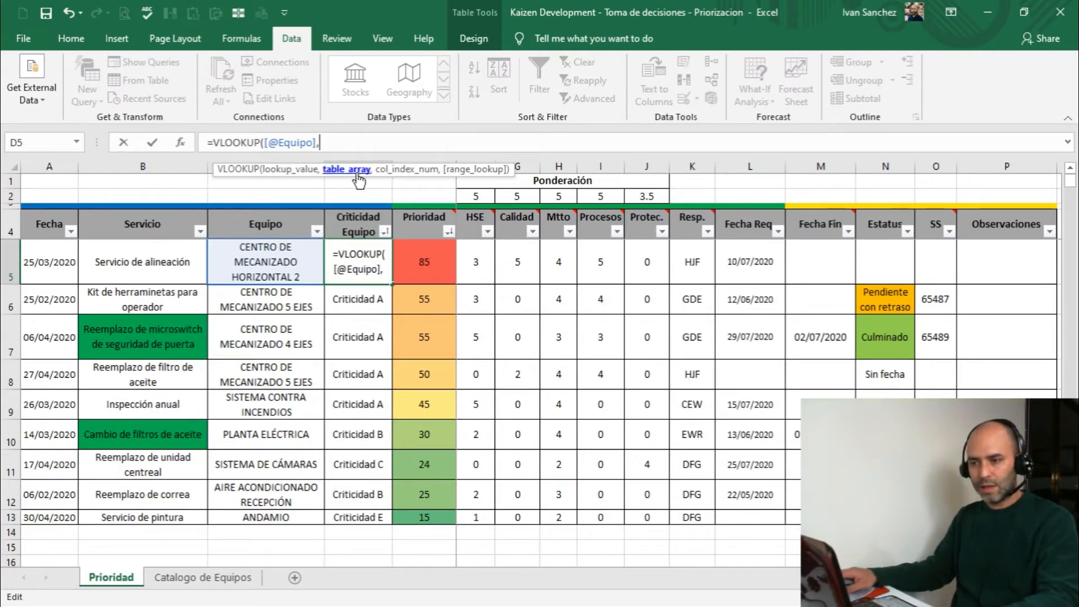
Step: Complete the D5 VLOOKUP with table range 'Catalogo de Equipos'!A1:B19, column index 2 and match argument 0
click(202, 578)
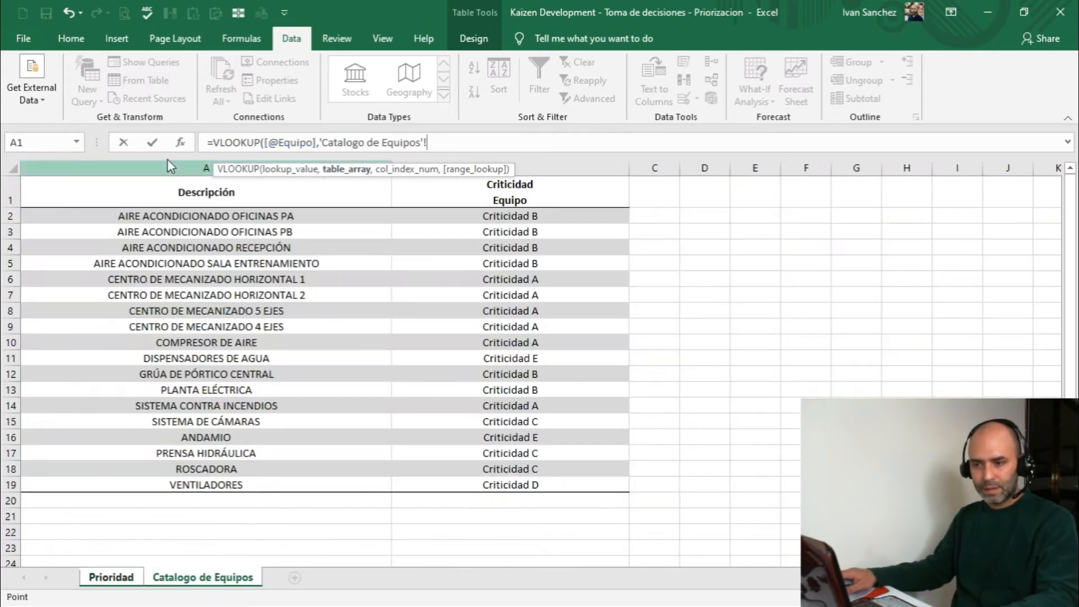
drag(166, 193, 499, 487)
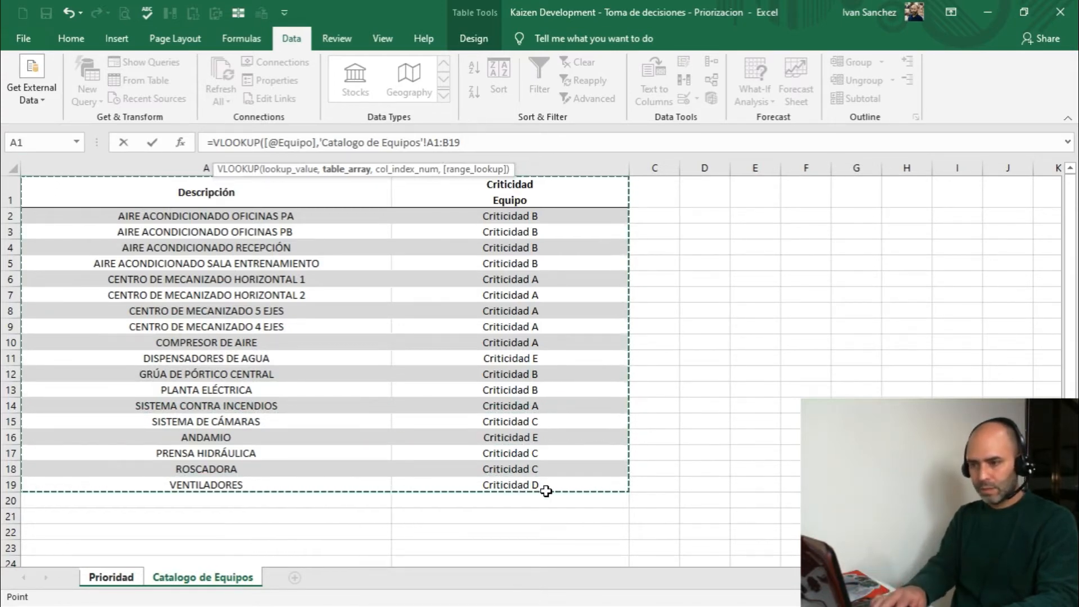
text(,2)
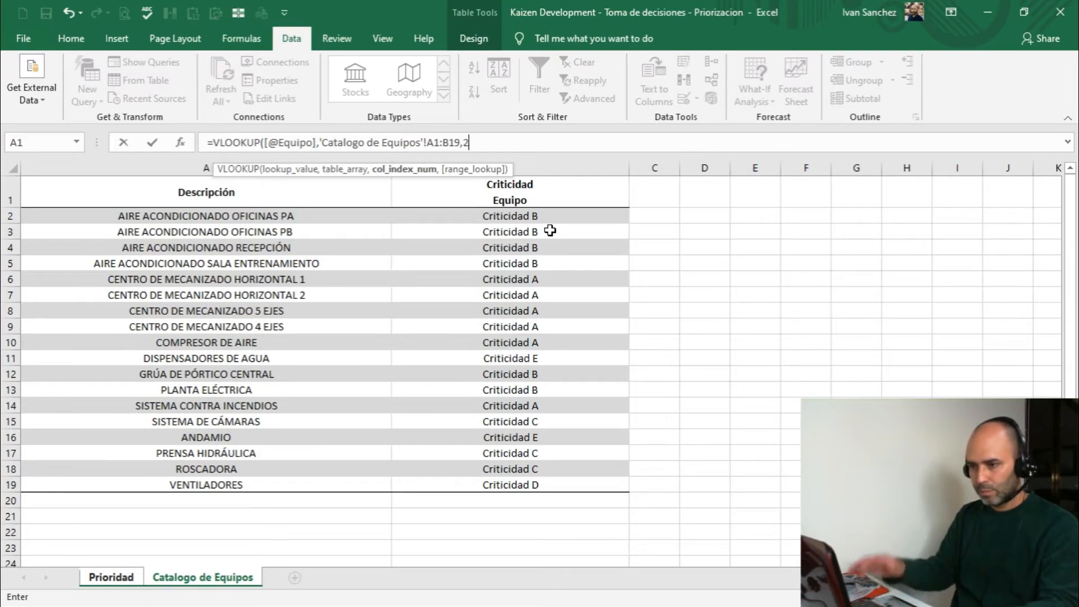
text(,0)
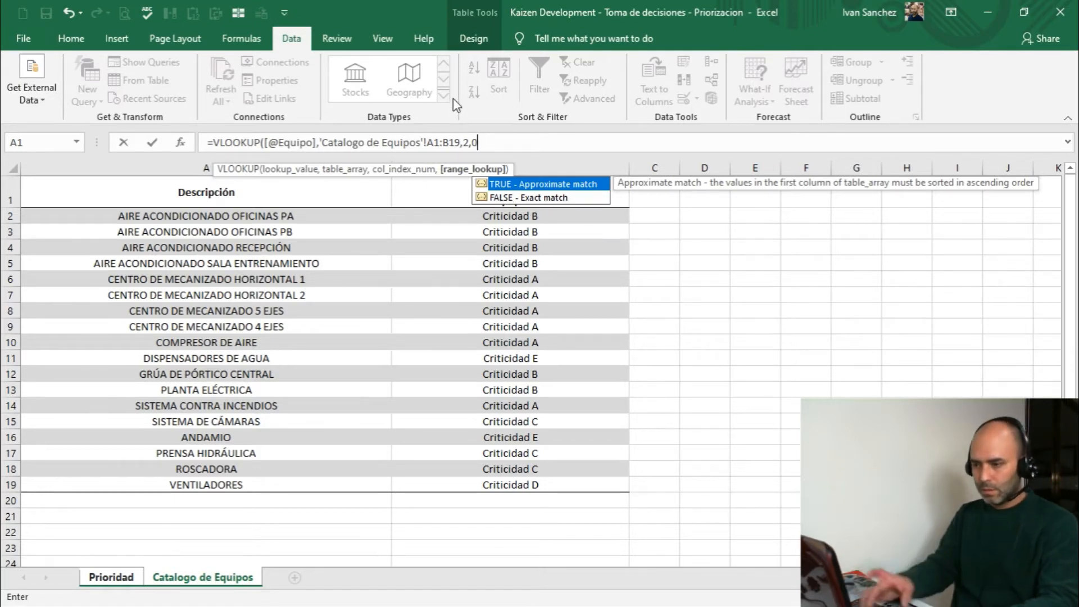
text())
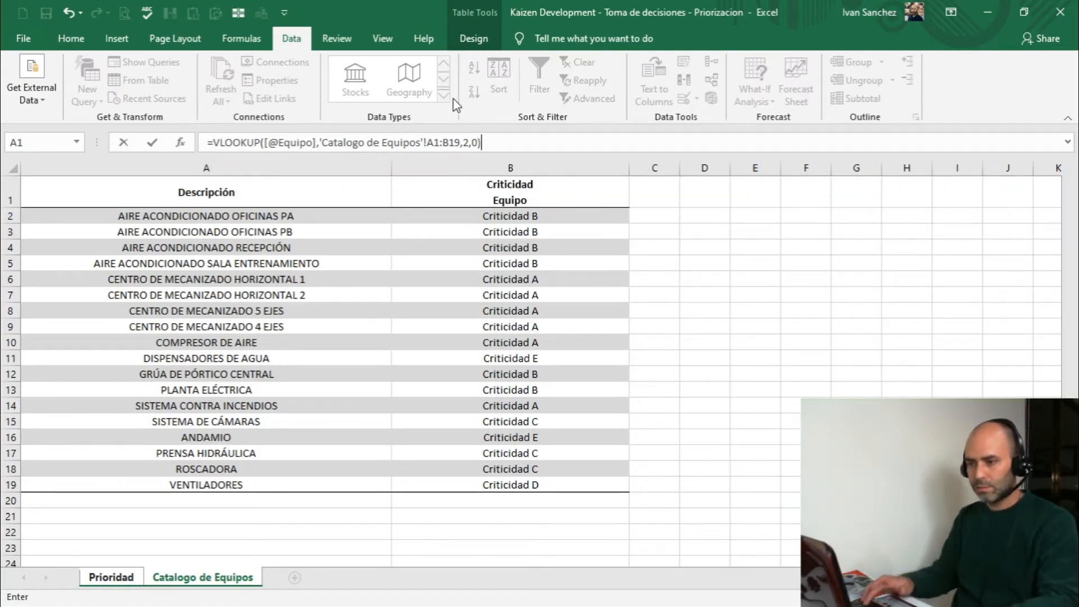
key(Return)
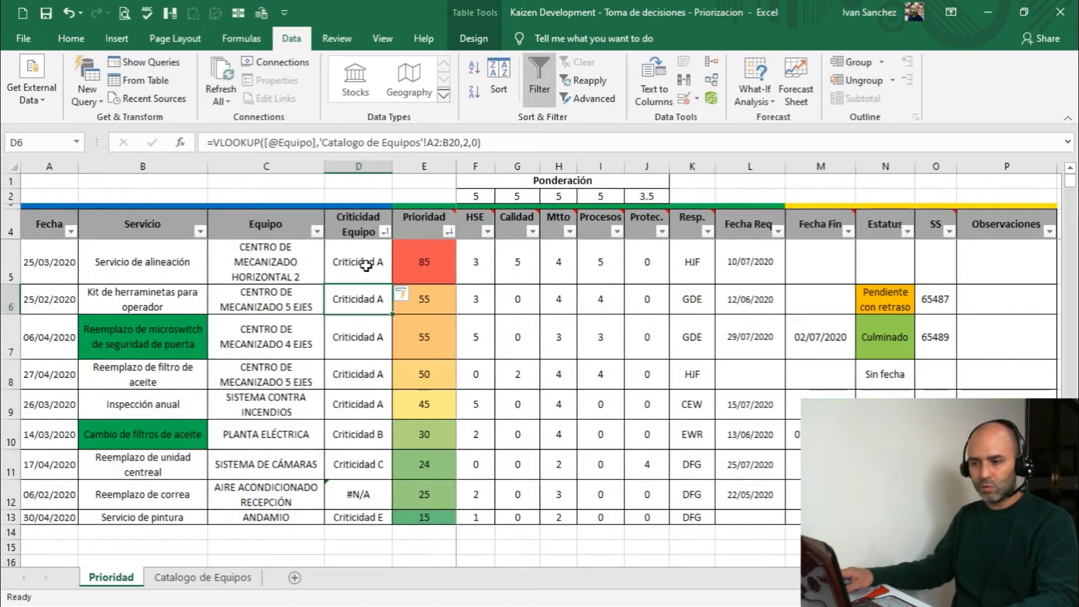
Step: Examine how the VLOOKUP table range differs between rows of the Criticidad Equipo column, comparing D5, D6 and D12
key(Up)
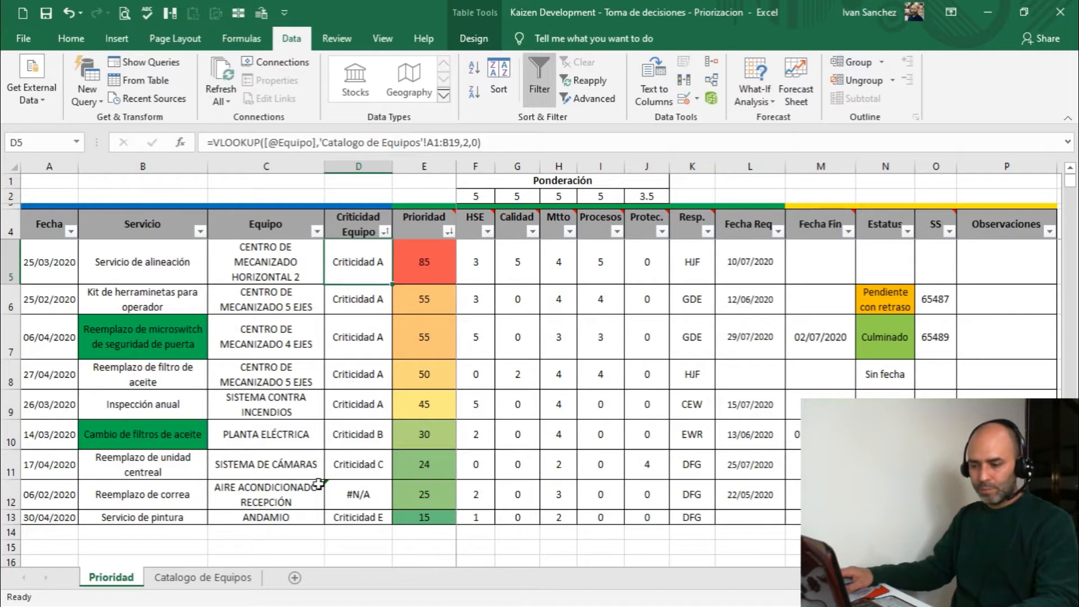
click(387, 501)
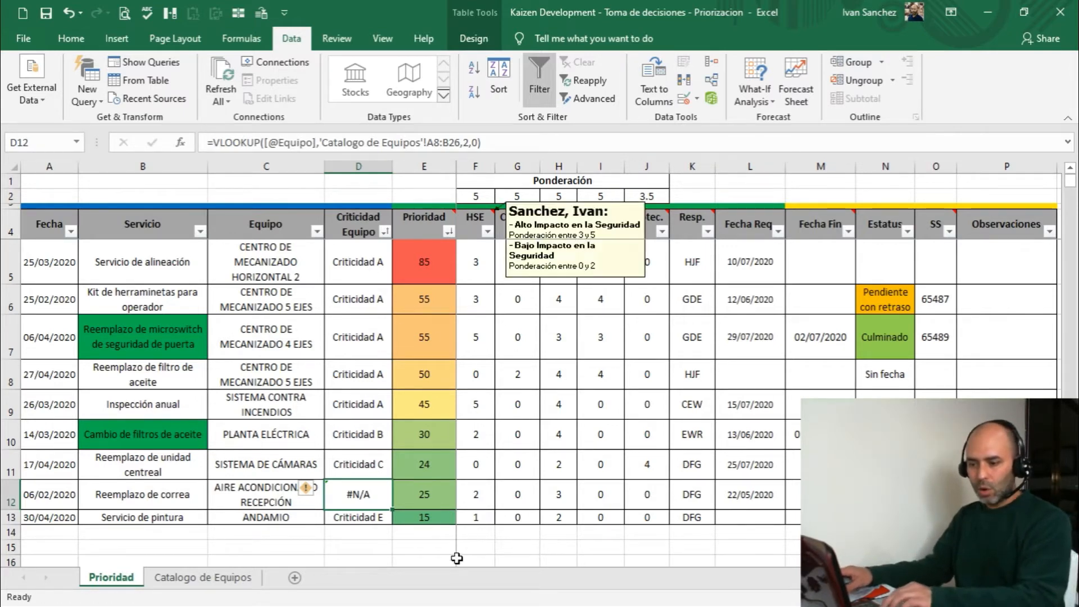
key(Up)
key(Up)
key(Up)
key(Up)
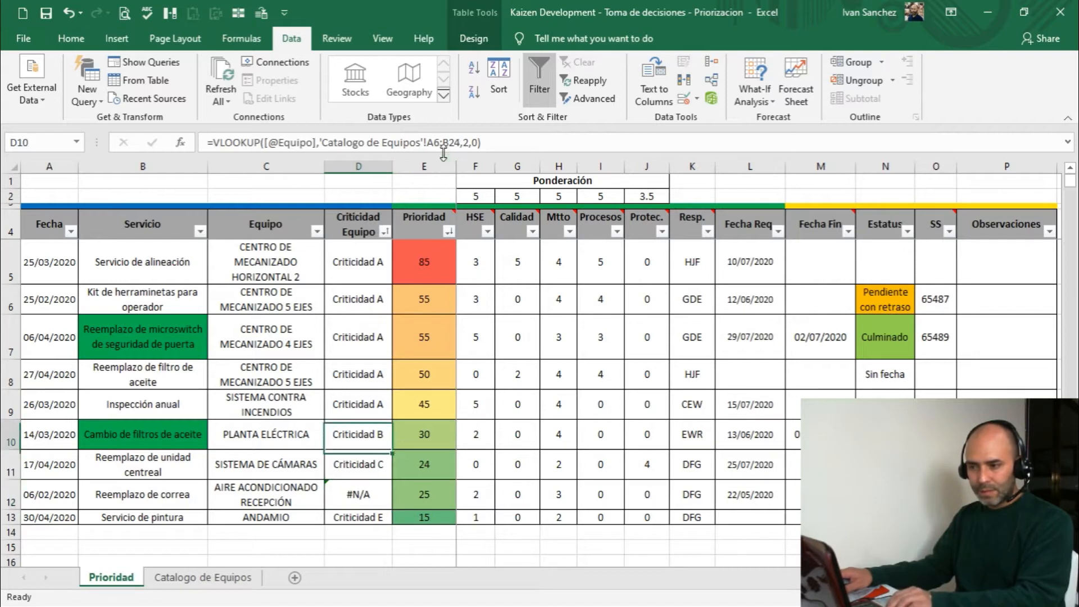
key(Up)
key(Up)
key(Up)
key(Up)
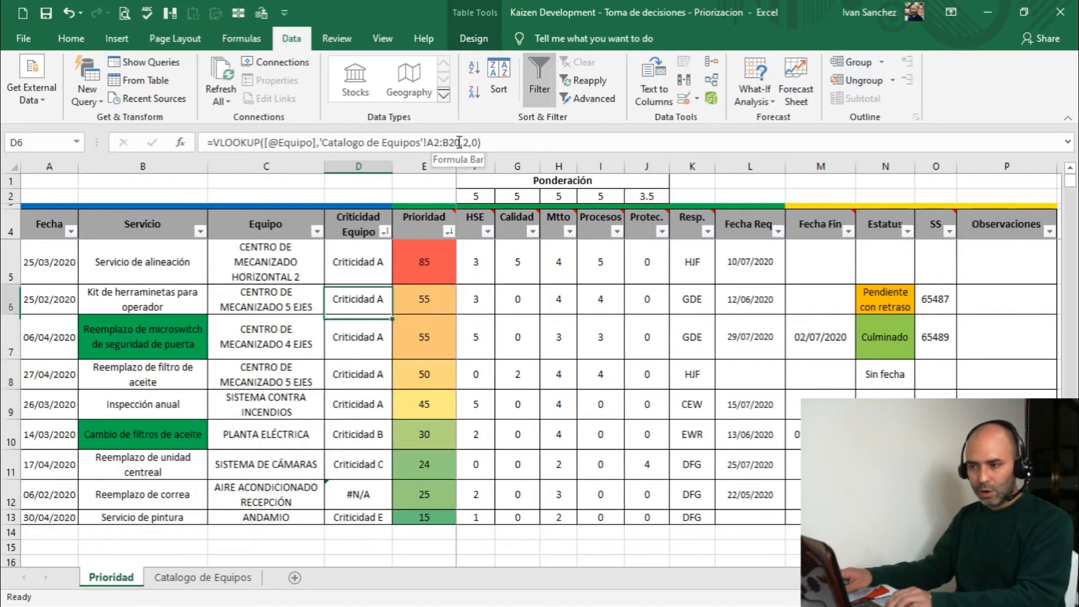
key(Down)
key(Down)
key(Down)
key(Down)
key(Down)
key(Down)
key(Down)
key(Down)
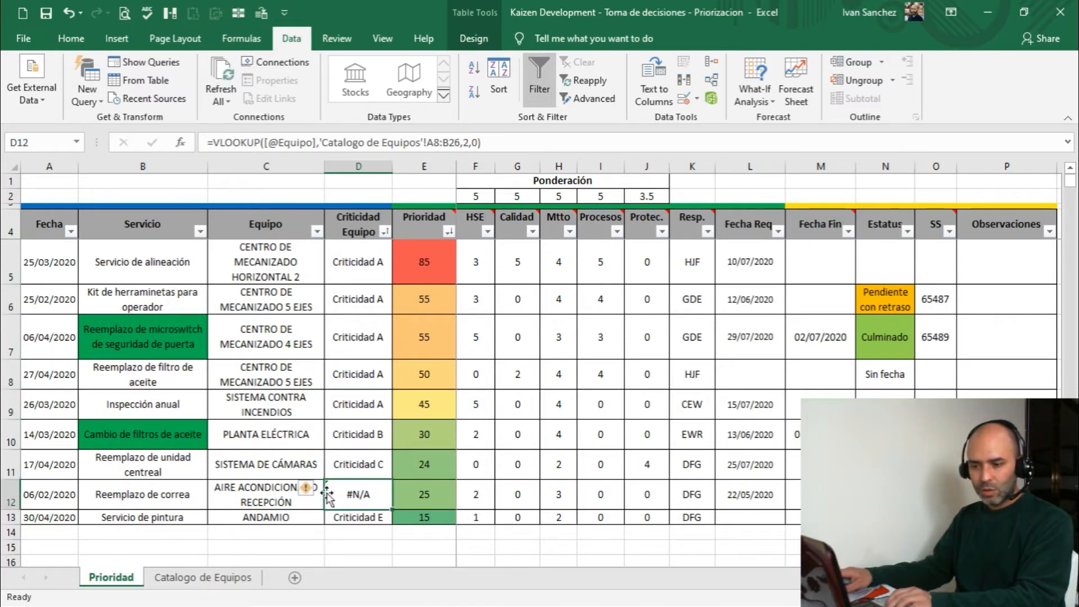
key(Up)
key(Up)
key(Up)
key(Up)
key(Up)
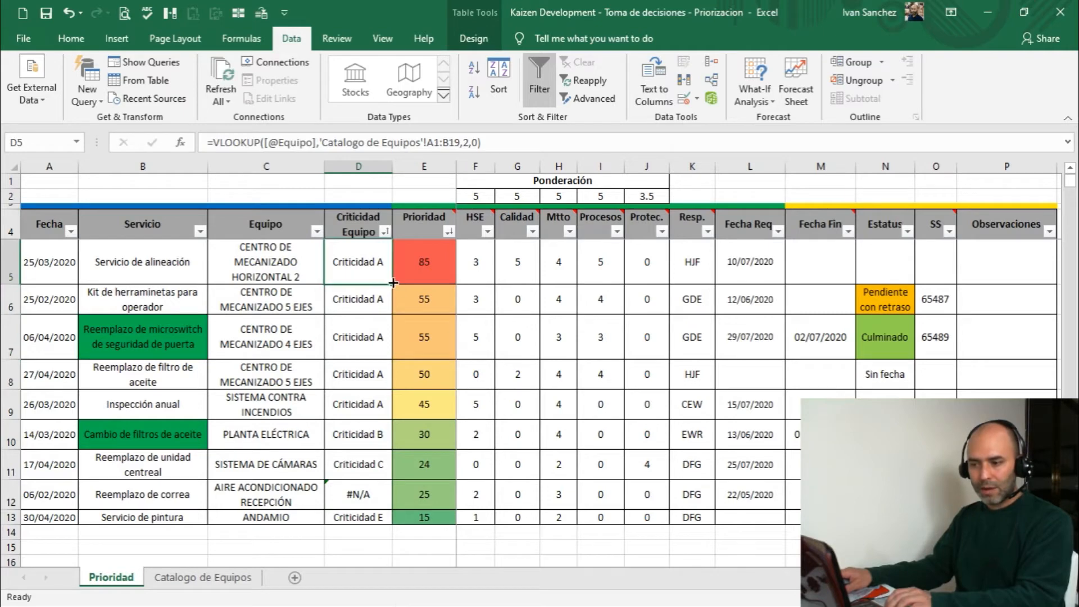
Step: Illustrate the shifted lookup range by selecting A2:B22 on the Catalogo de Equipos sheet, and return to the Prioridad sheet
click(239, 585)
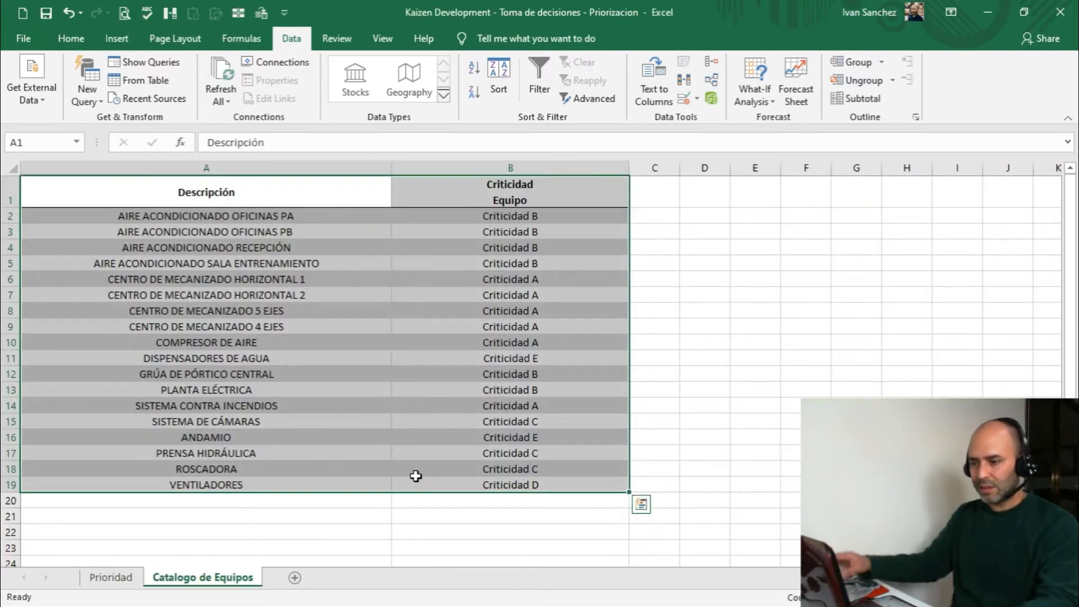
click(537, 245)
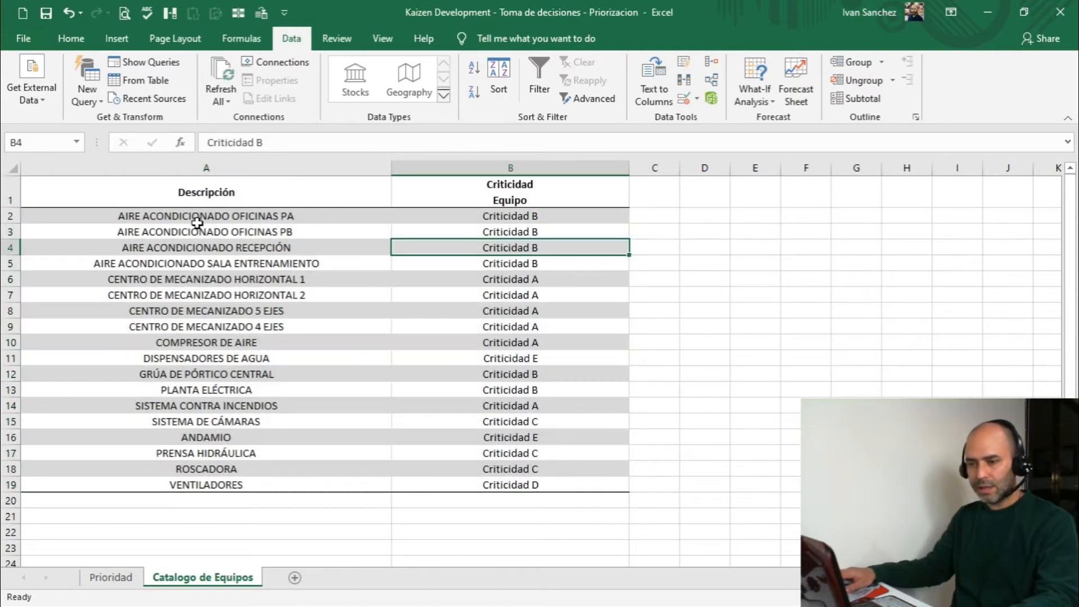
drag(197, 223, 478, 533)
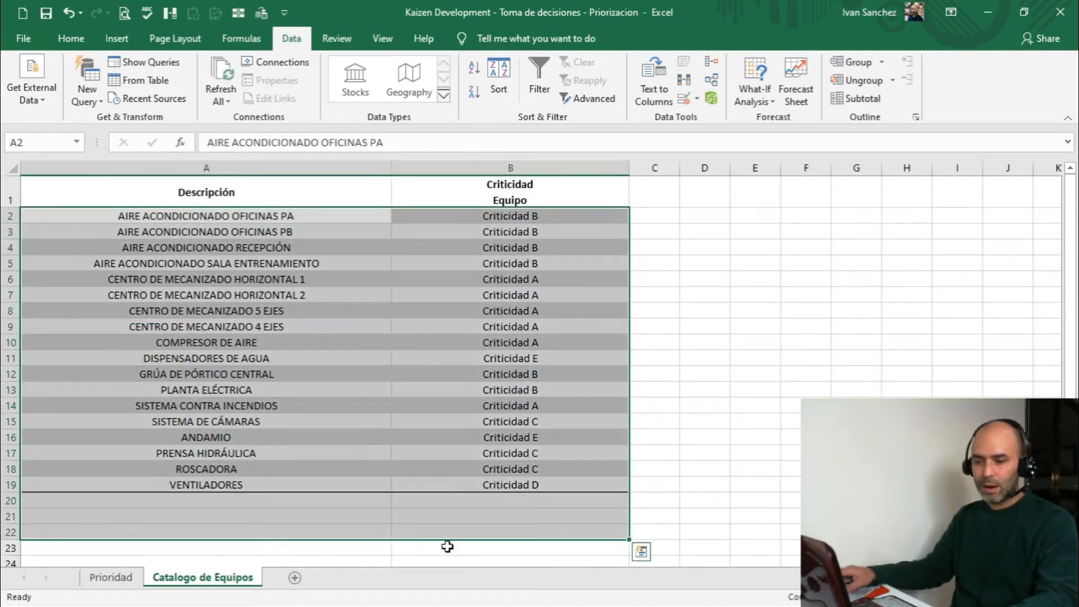
click(104, 580)
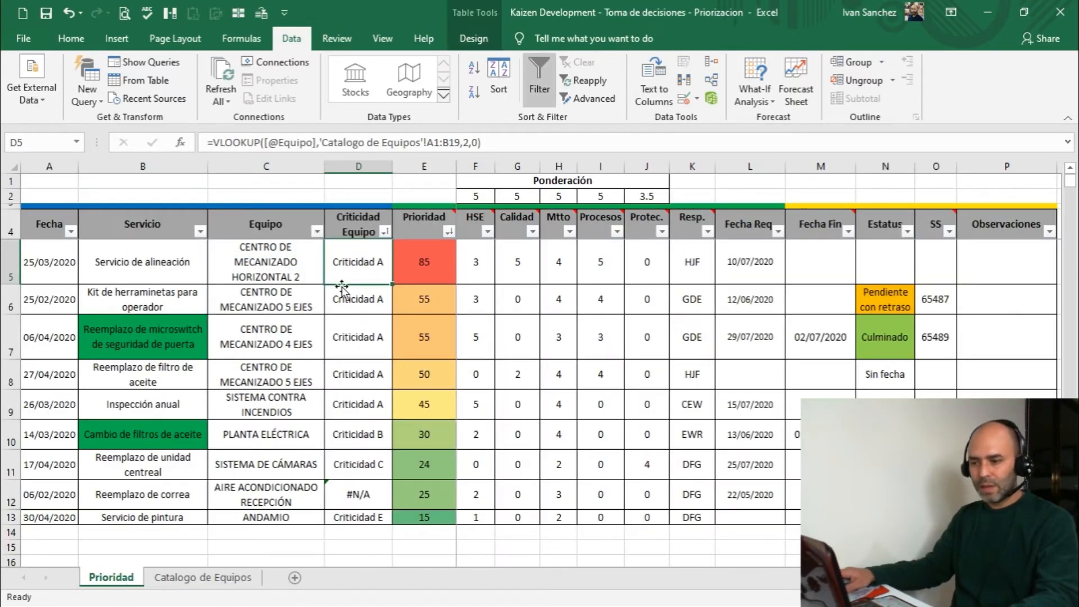
Step: Anchor the D5 lookup range as $A$1:$B$19 and check the updated formula in D12
drag(433, 142, 456, 142)
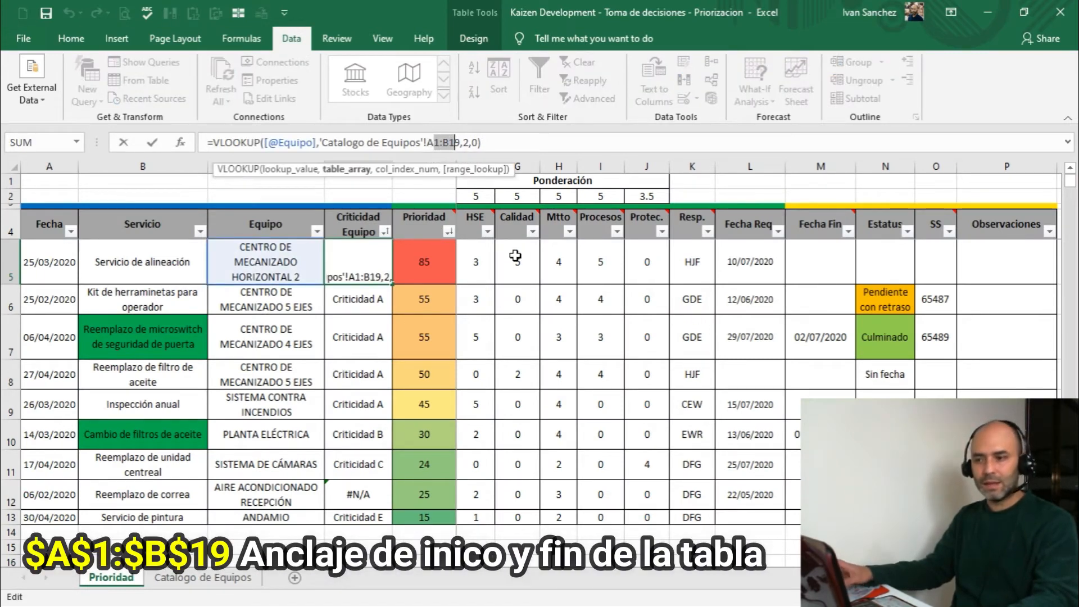
key(F4)
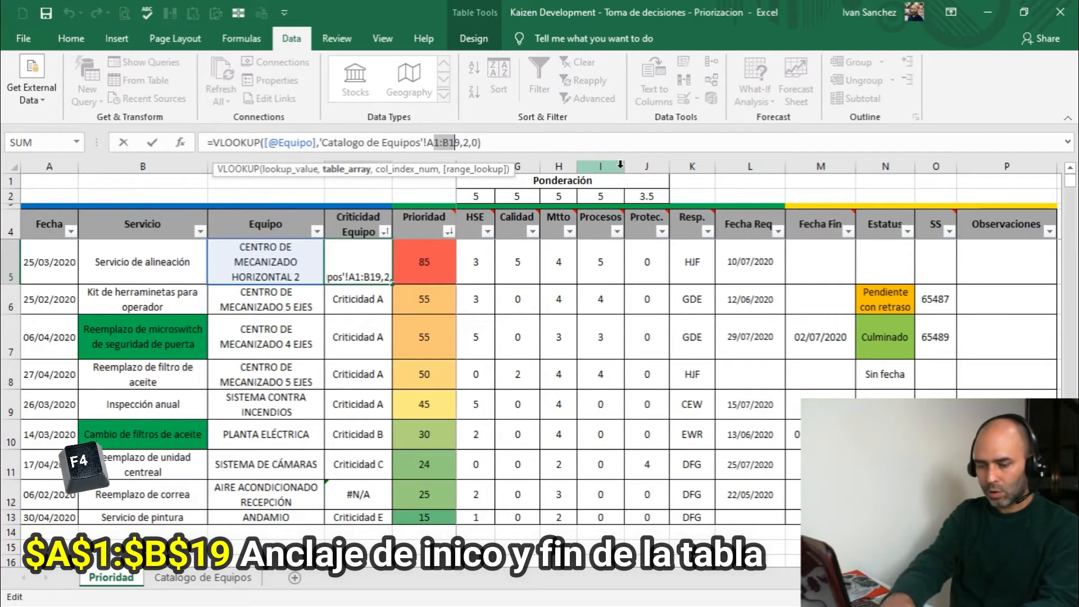
key(F4)
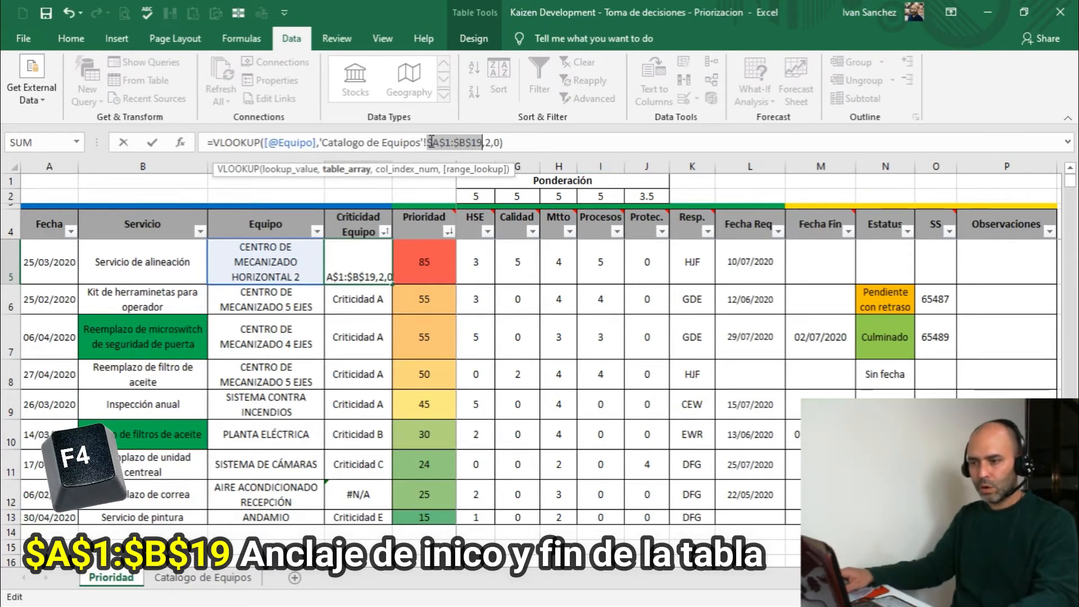
key(Return)
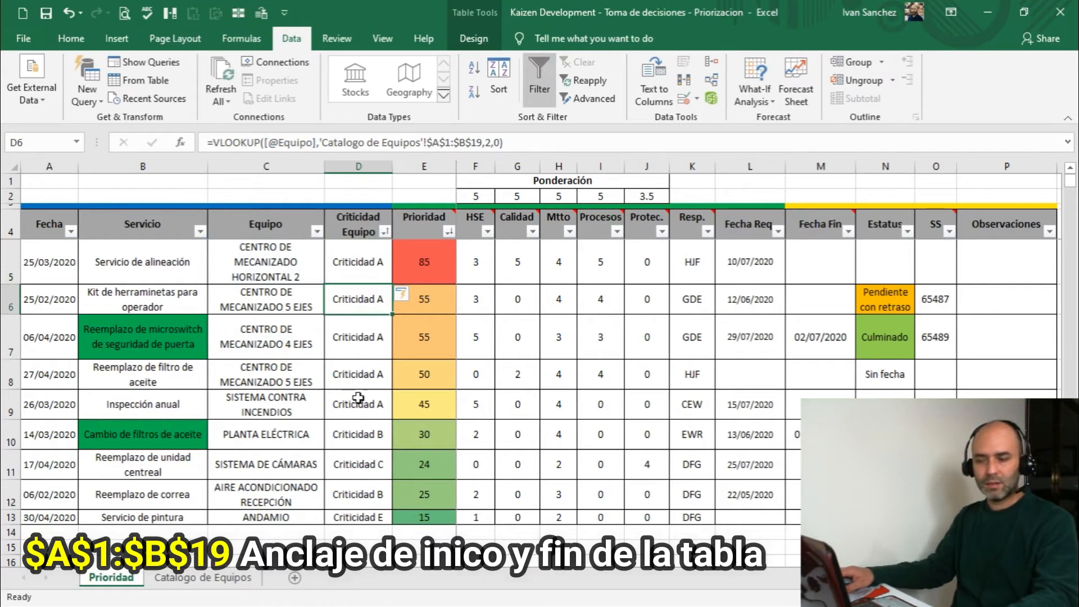
click(371, 496)
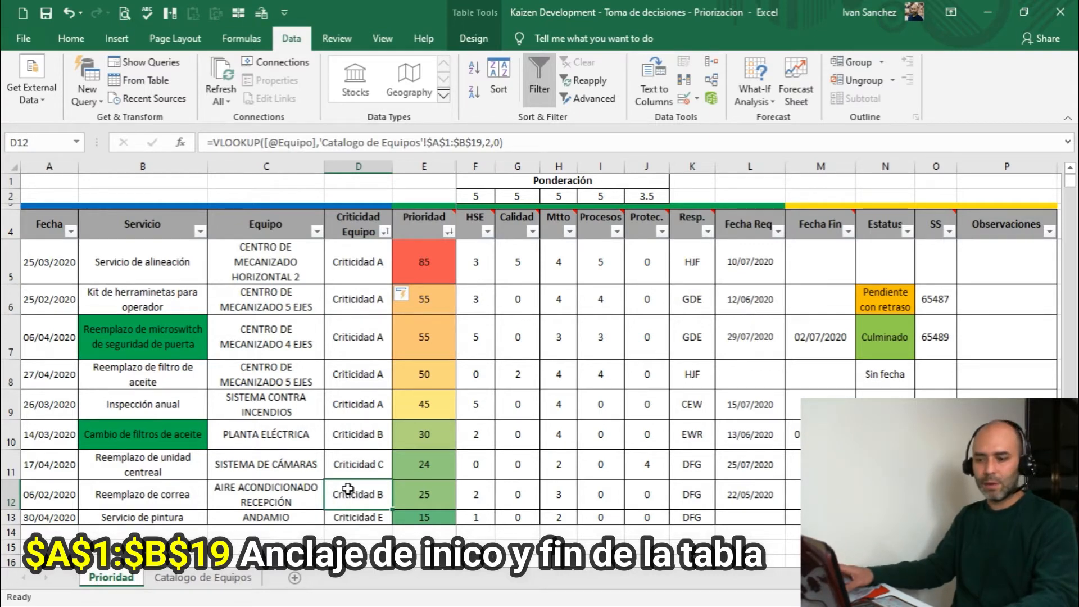
Step: Examine the prioritization section across E3:L3 and the row 5 scores for HSE, Calidad, Mtto, Procesos and Protec
click(374, 281)
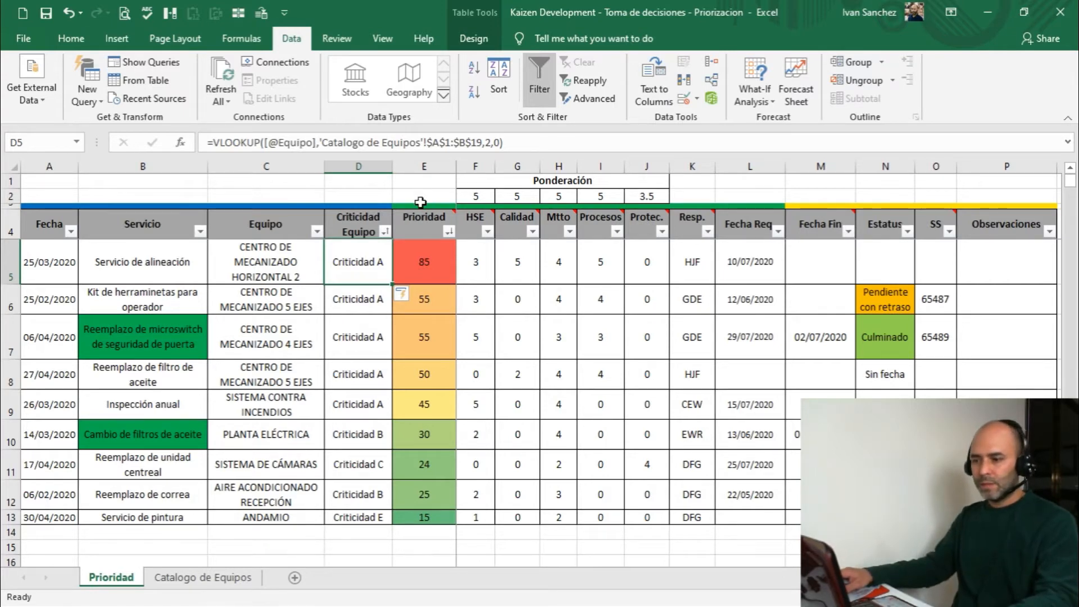
drag(421, 206, 758, 207)
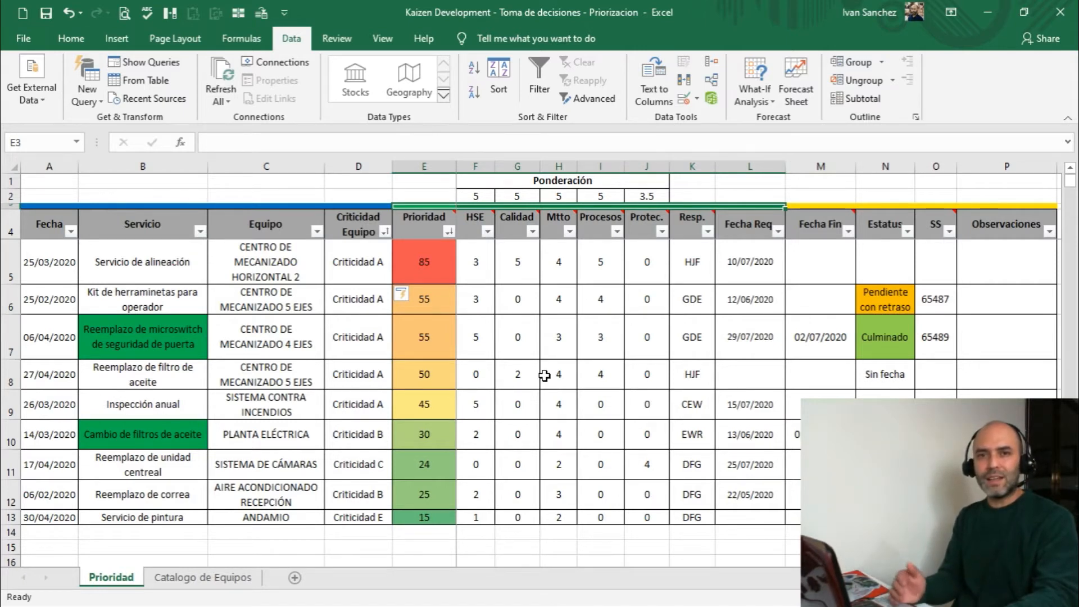
click(478, 254)
click(517, 265)
click(569, 262)
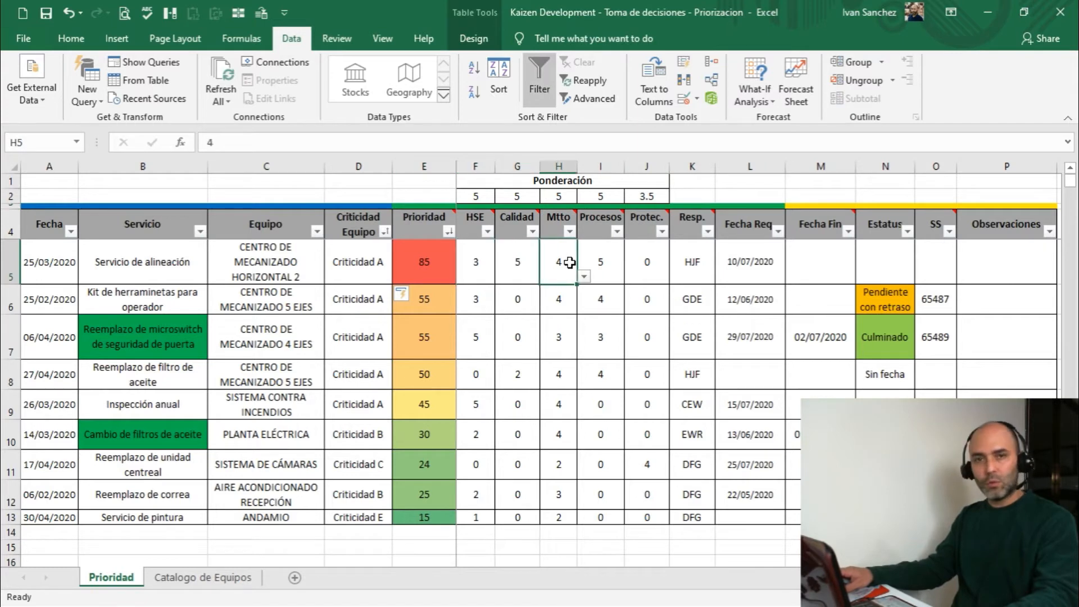
click(602, 260)
click(637, 262)
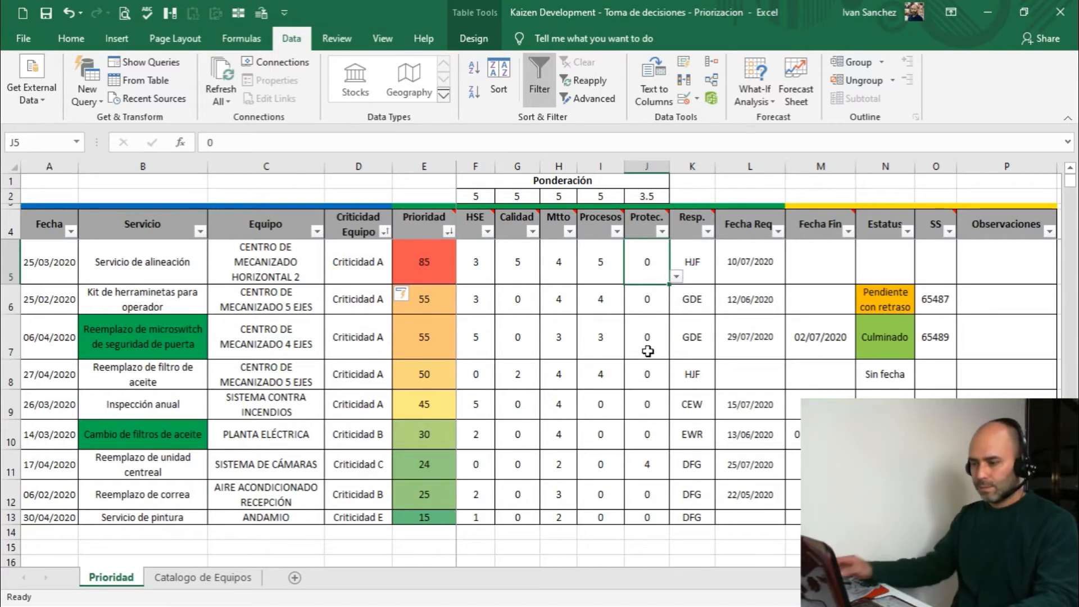
click(479, 250)
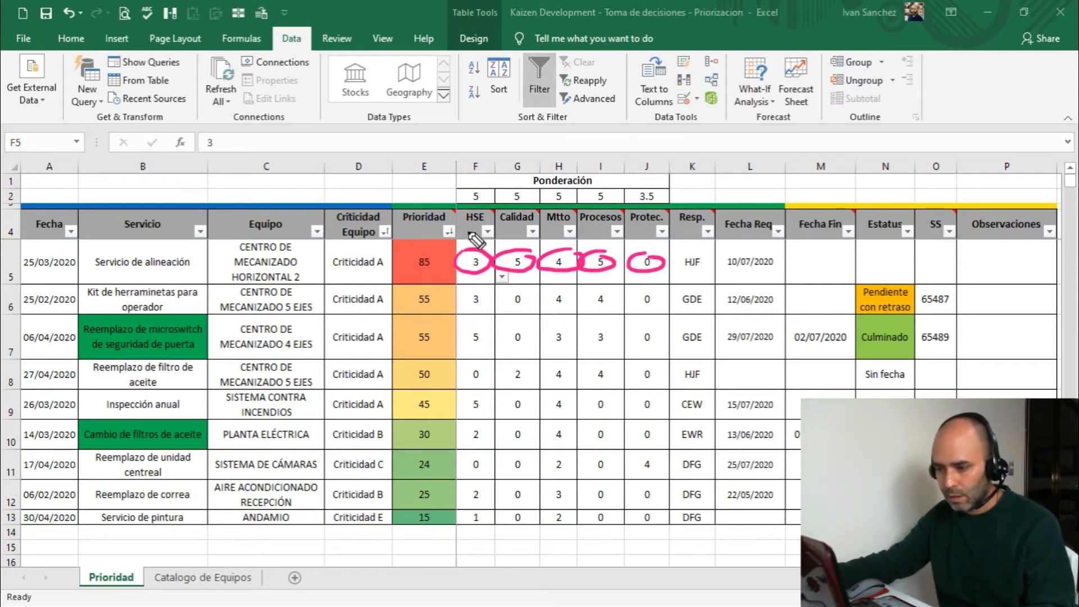
Step: Illustrate with on-screen marks how each row 5 score relates to its row 2 weight and adds up into Prioridad
mouse_move(462, 244)
mouse_down()
mouse_move(473, 222)
mouse_move(494, 219)
mouse_up()
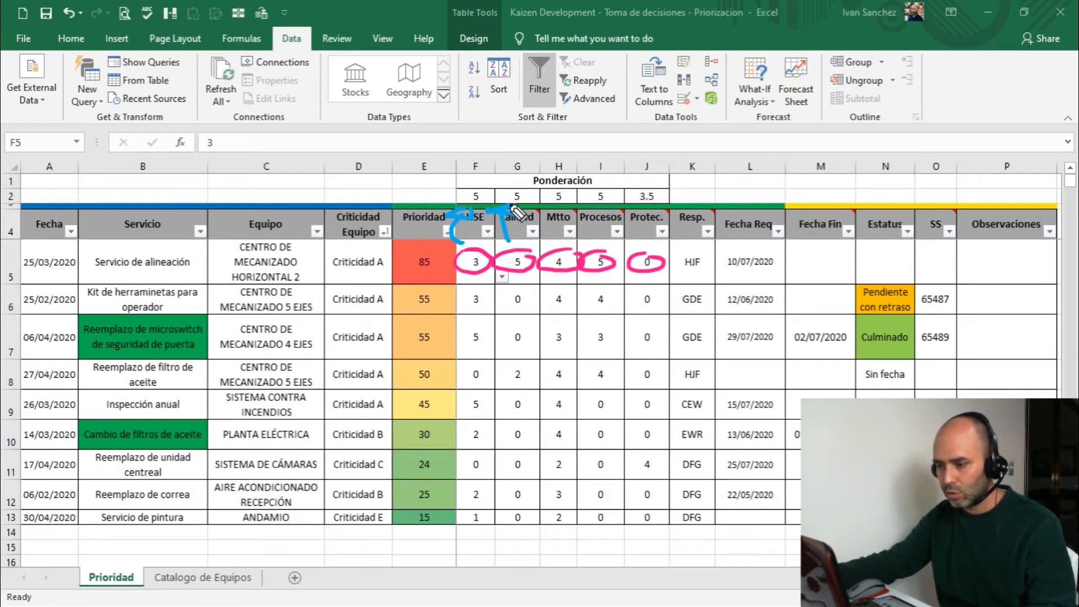
mouse_move(556, 241)
mouse_down()
mouse_move(558, 211)
mouse_move(671, 217)
mouse_up()
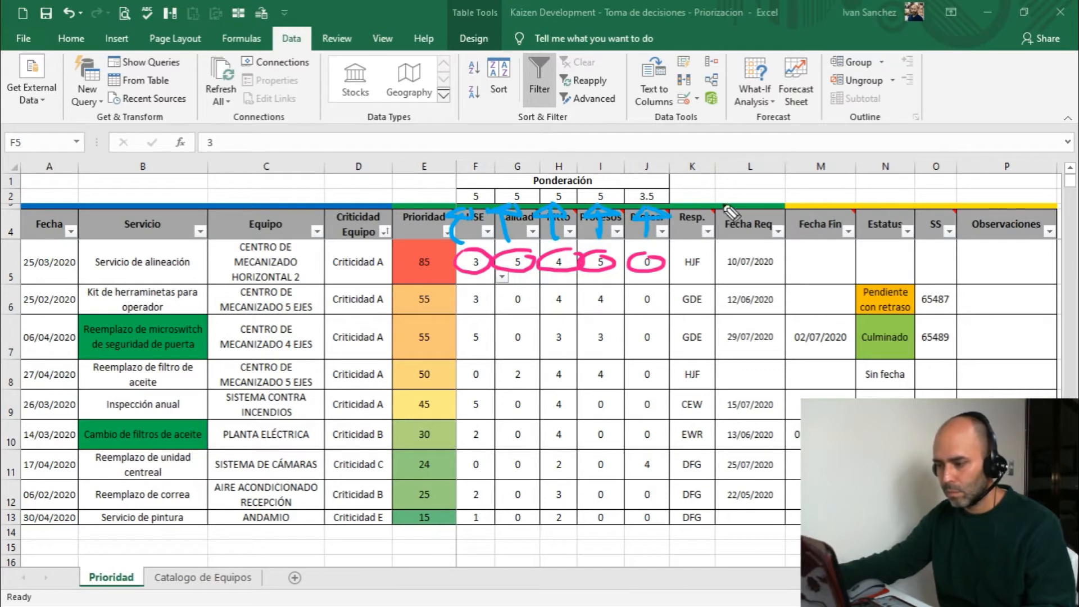
key(ctrl+shift+7)
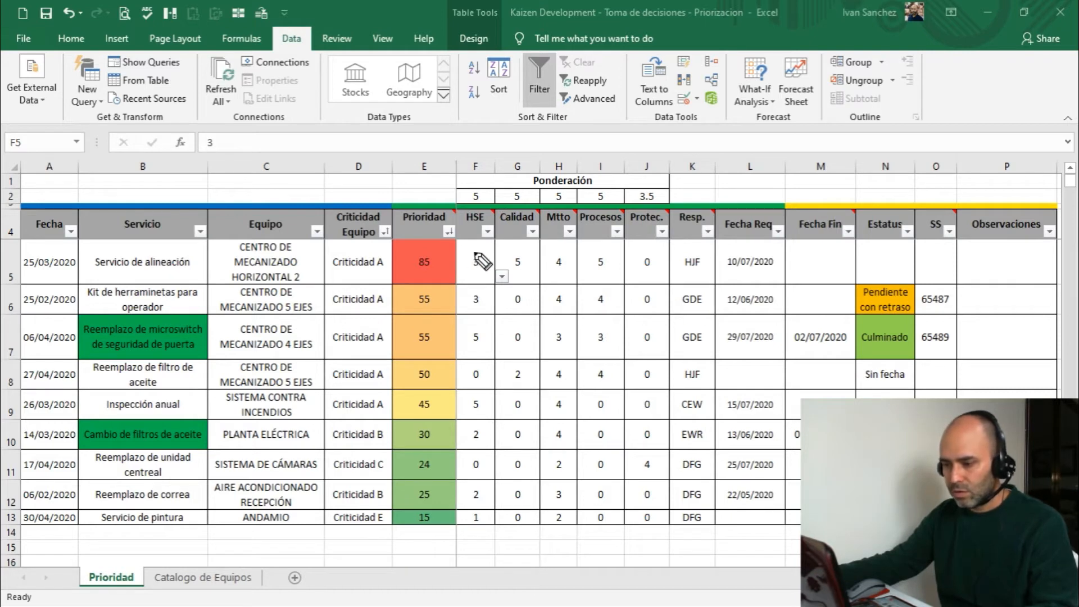
mouse_move(482, 257)
mouse_down()
mouse_move(495, 267)
mouse_move(628, 265)
mouse_up()
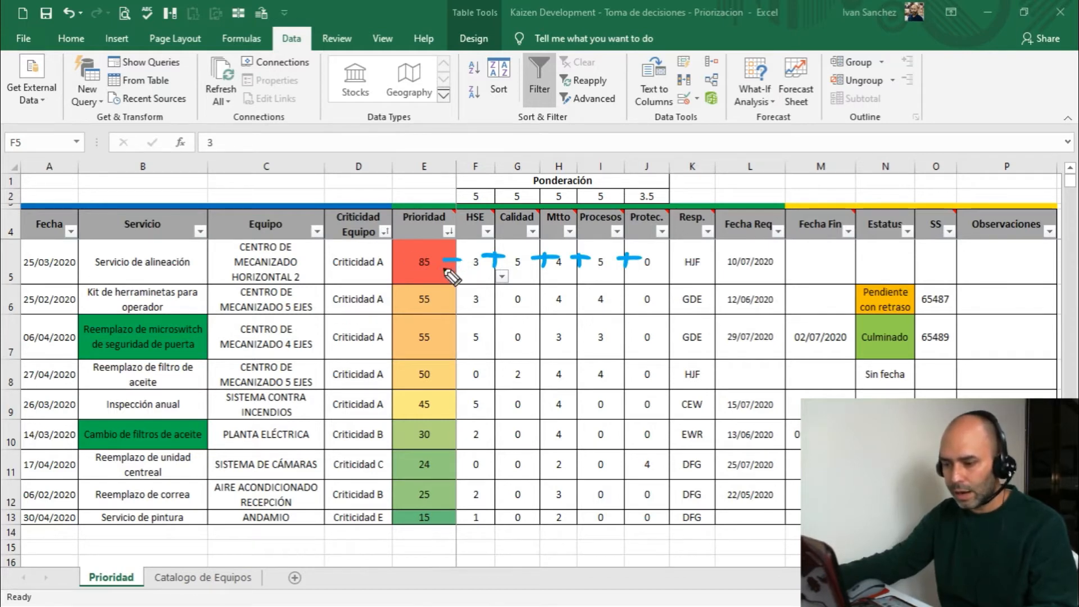
drag(440, 269, 457, 268)
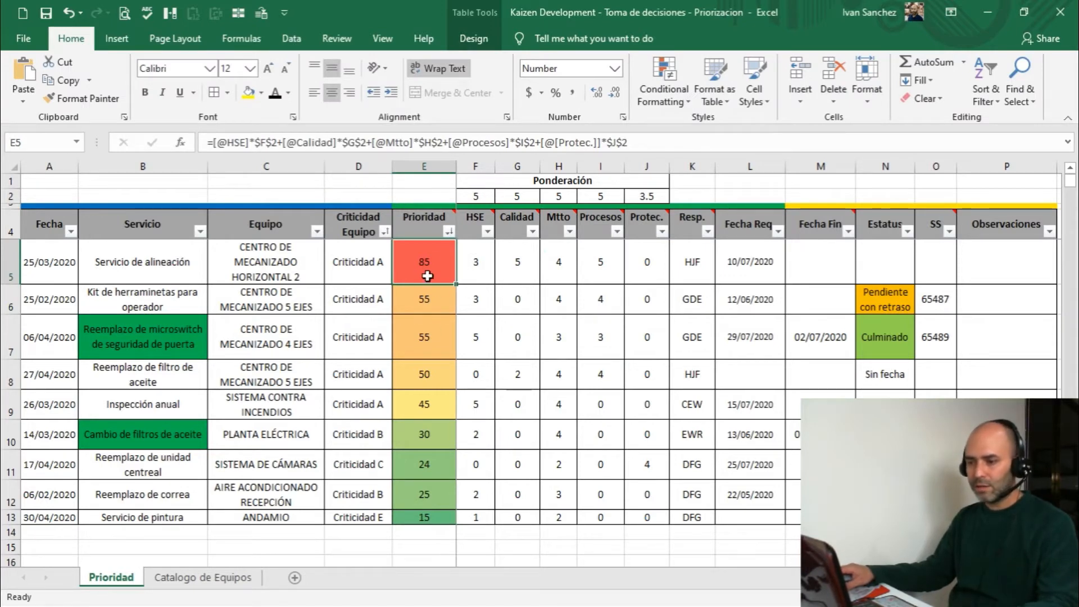
drag(427, 276, 440, 510)
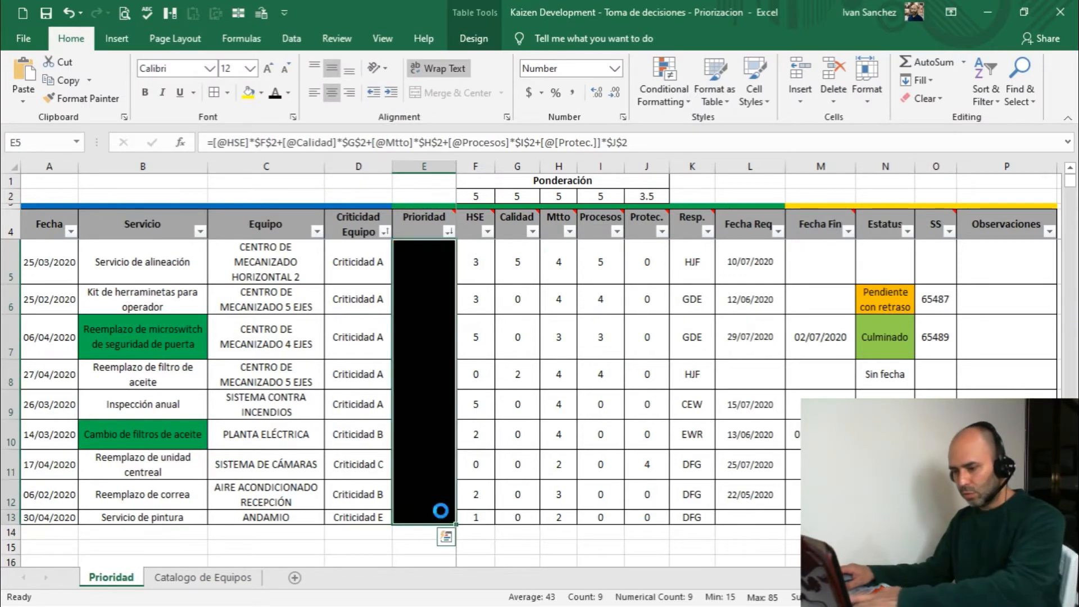
key(Delete)
click(426, 267)
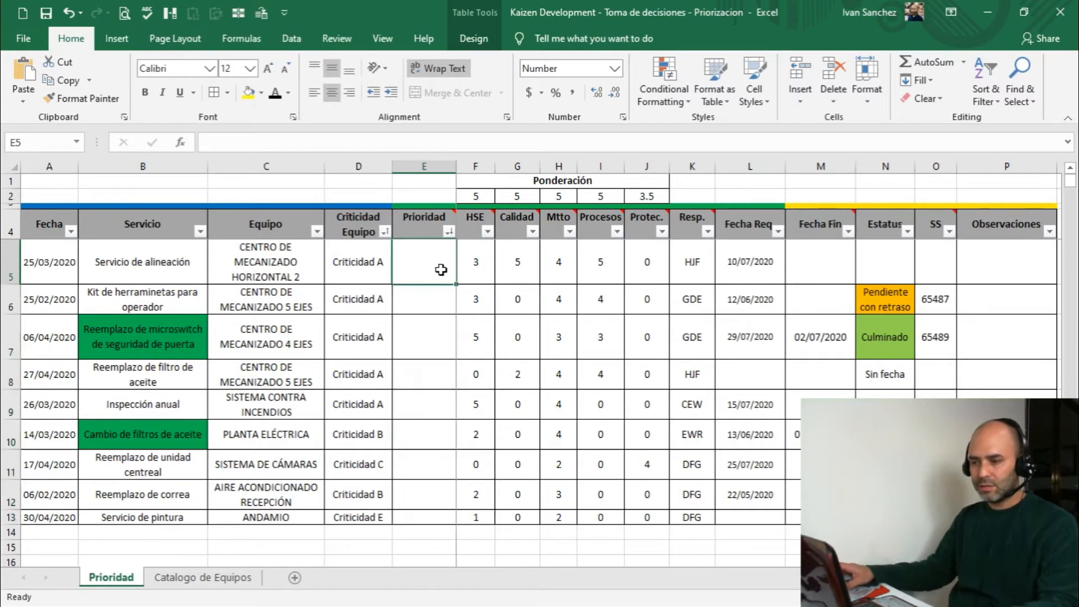
text(=)
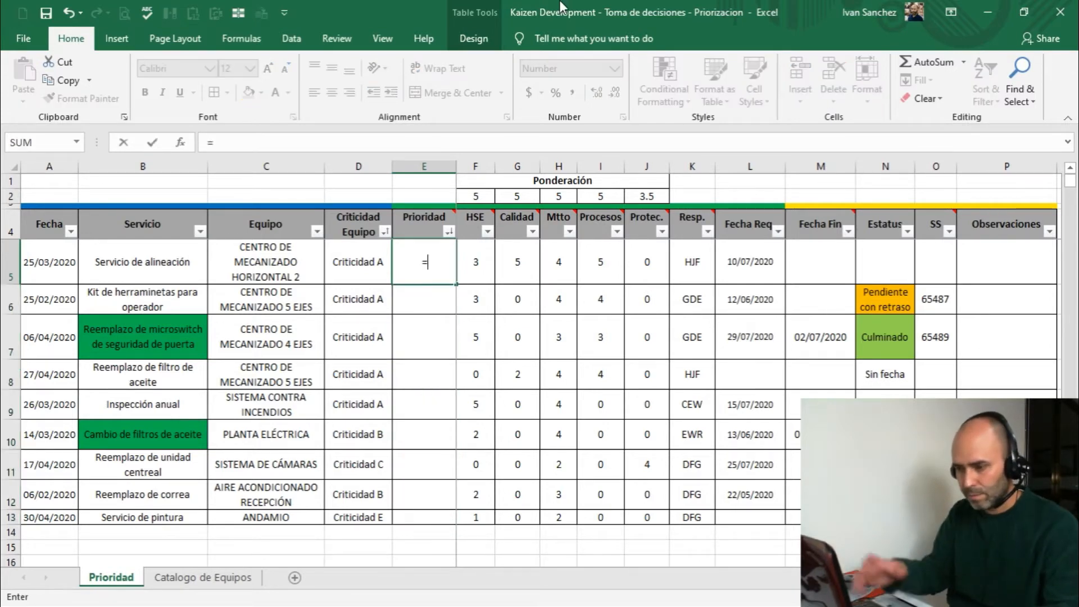
click(477, 264)
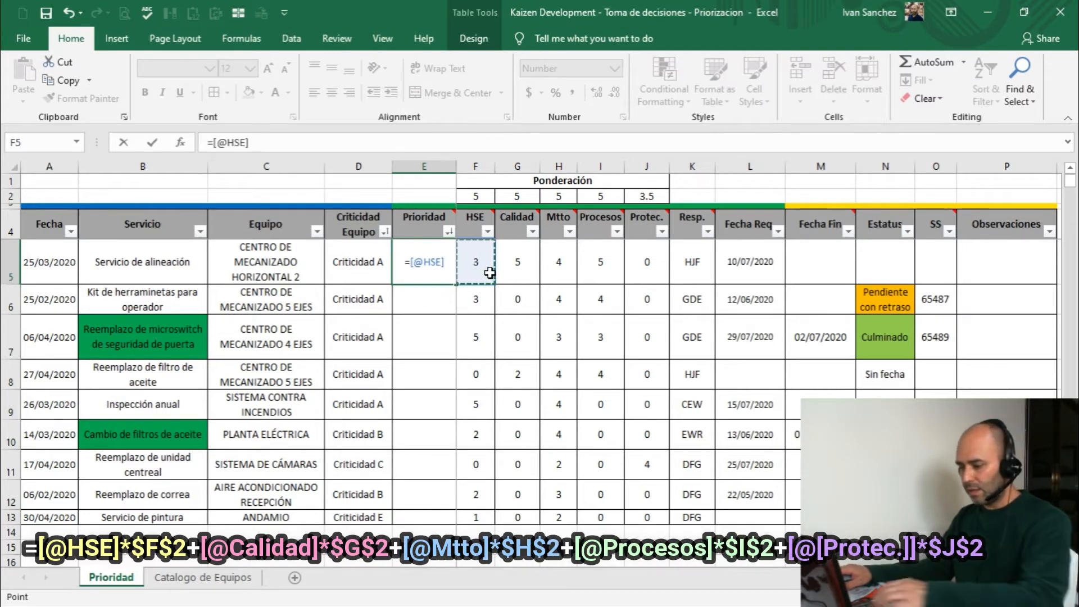
text(*)
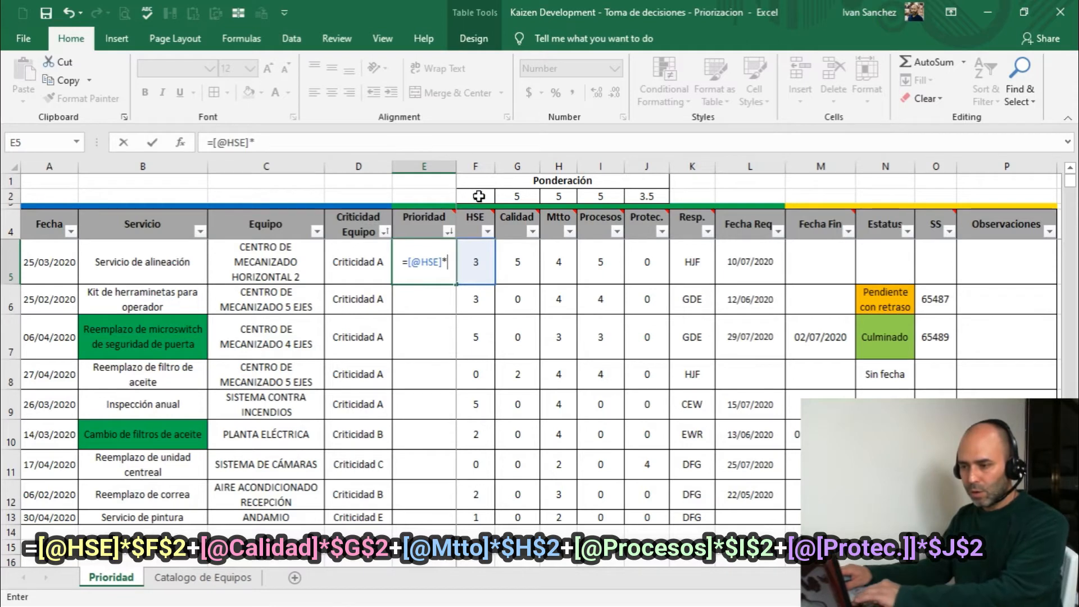
click(476, 196)
text(+)
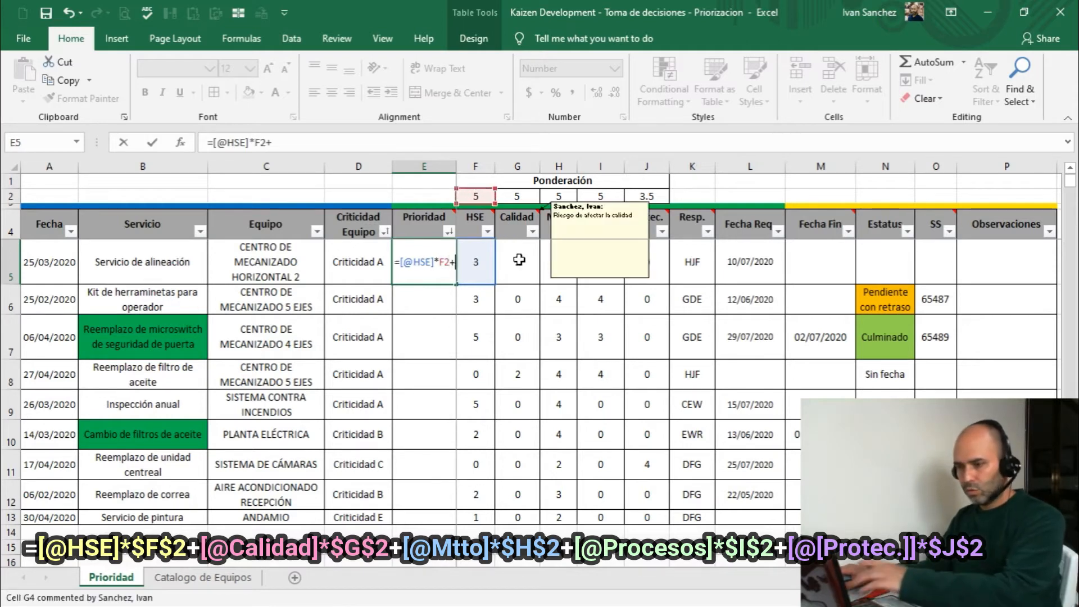
click(514, 259)
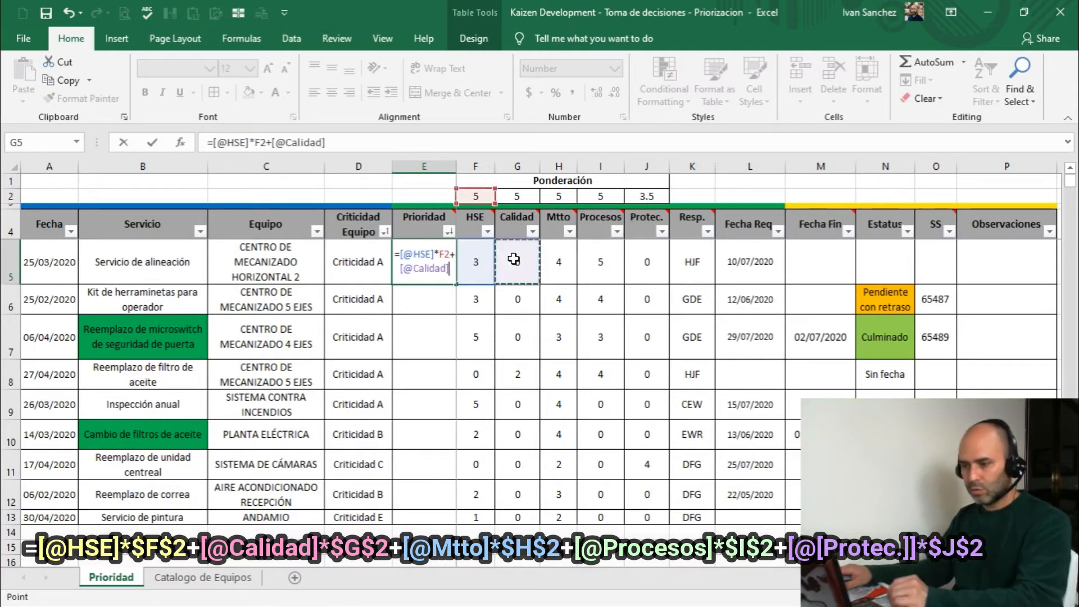
text(*)
click(524, 196)
text(+)
click(558, 256)
text(*)
click(559, 196)
text(+)
click(604, 257)
text(*)
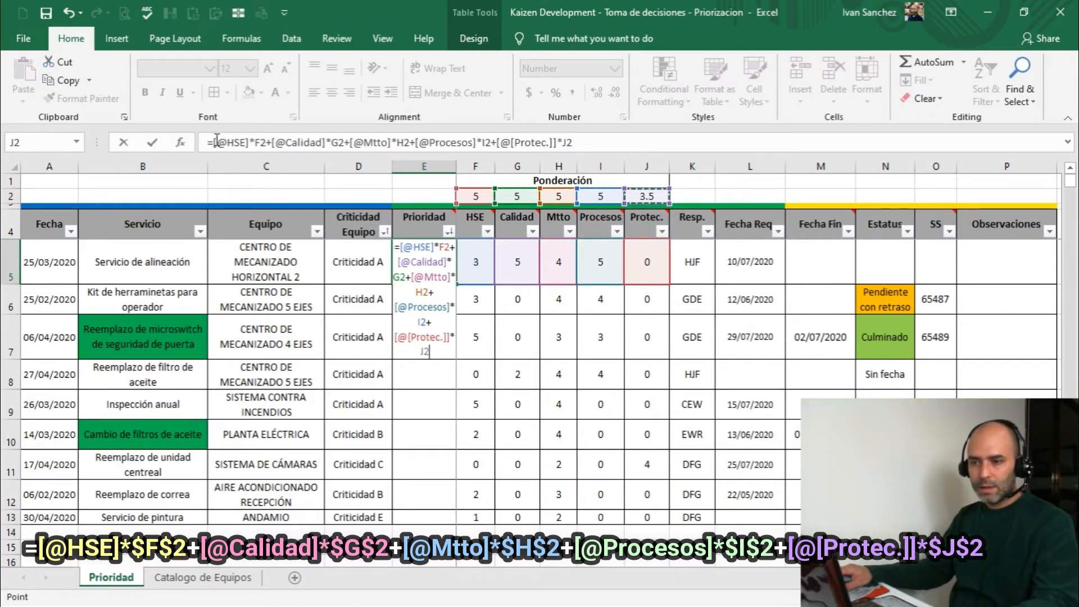
click(266, 142)
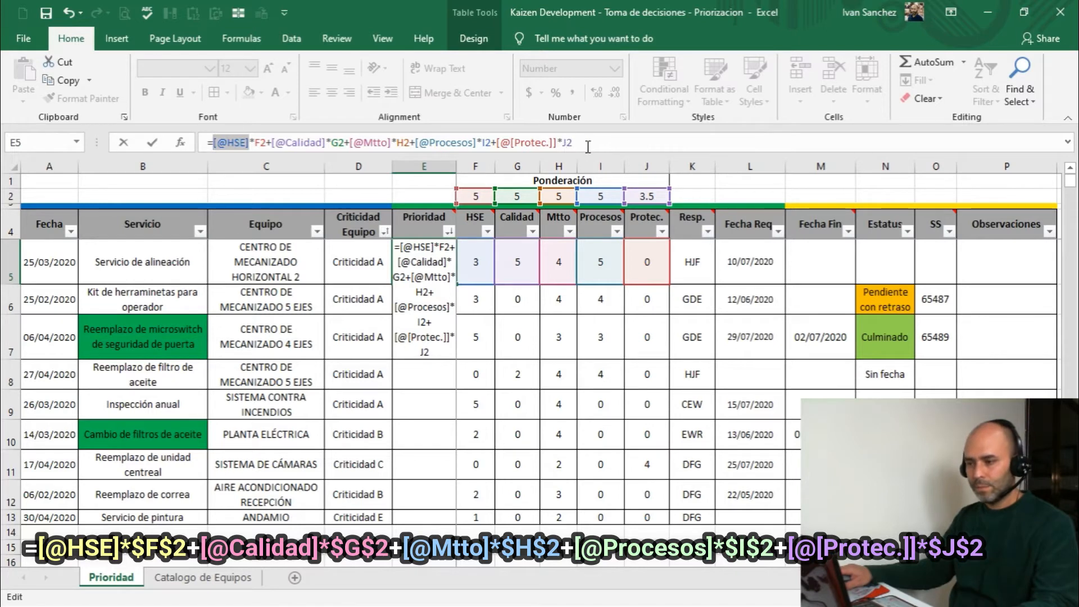
key(Return)
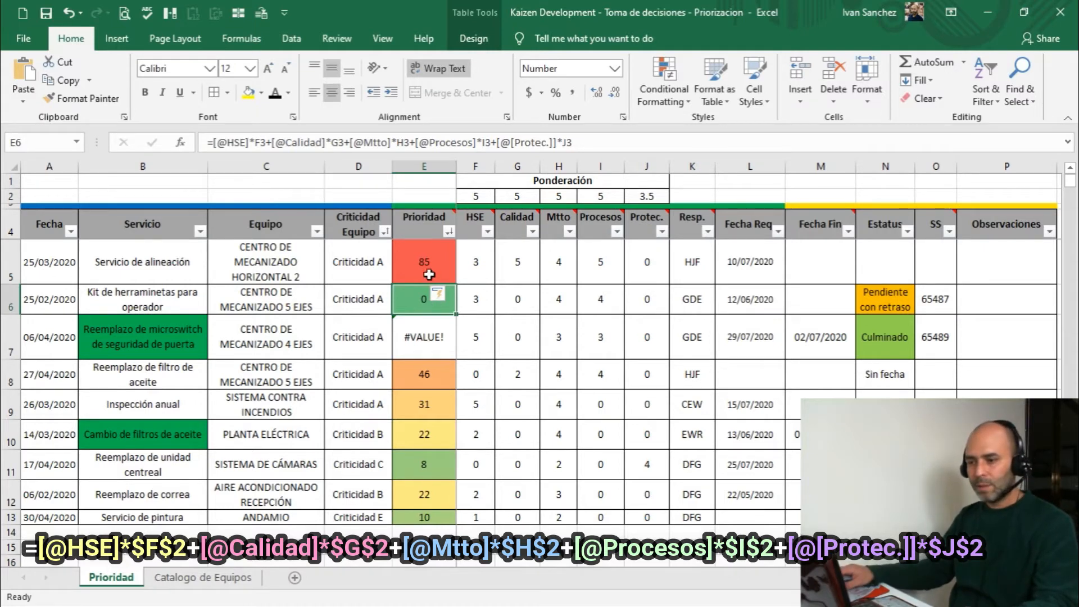
Step: Compare the weight references used by the Prioridad formulas in E5, E7 and E10
click(432, 253)
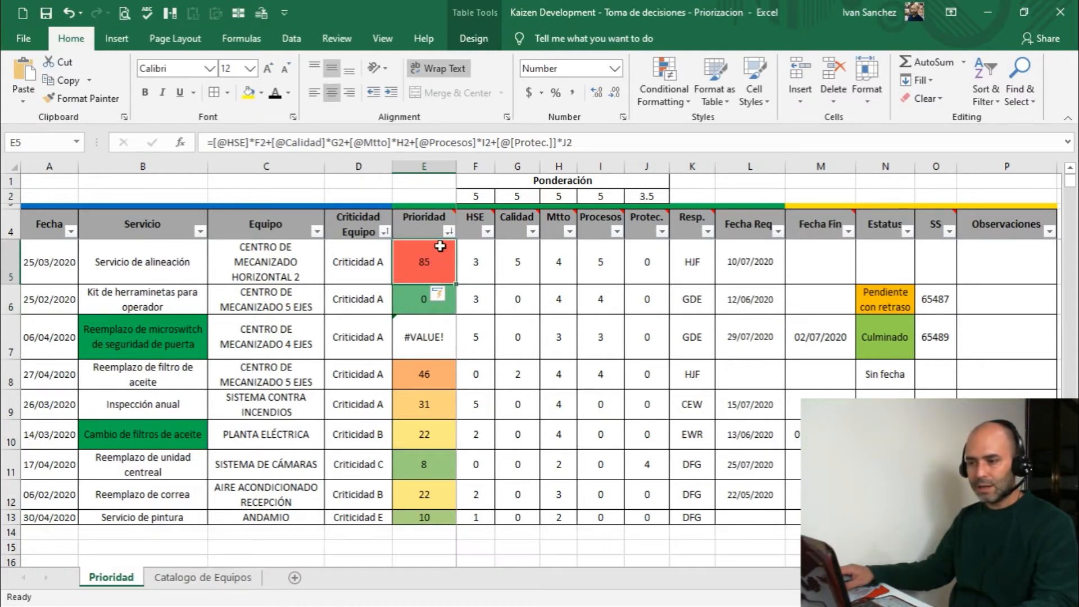
double_click(430, 267)
key(Escape)
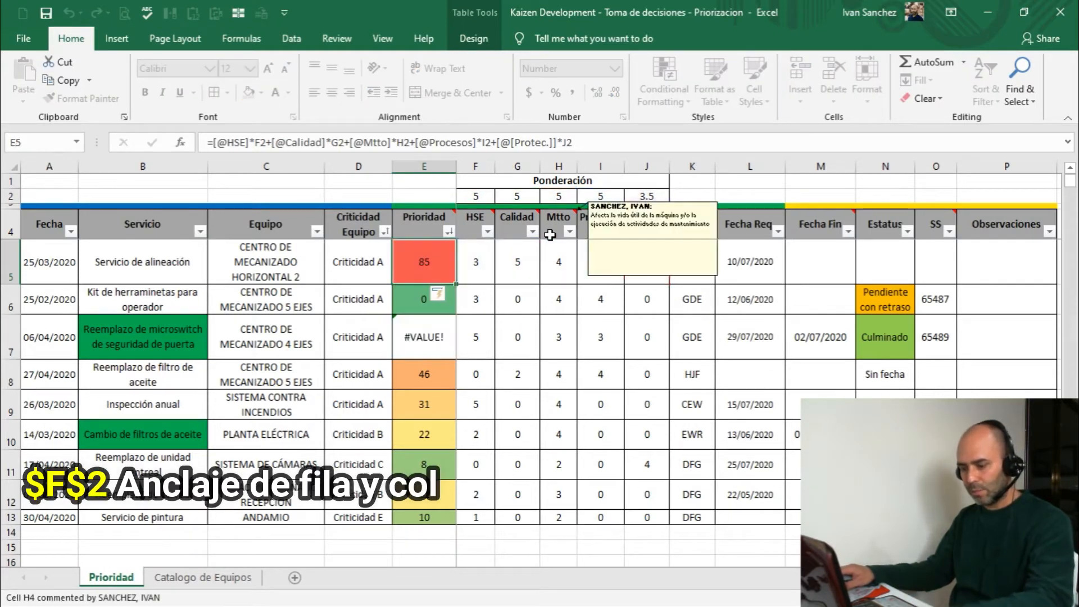
double_click(431, 340)
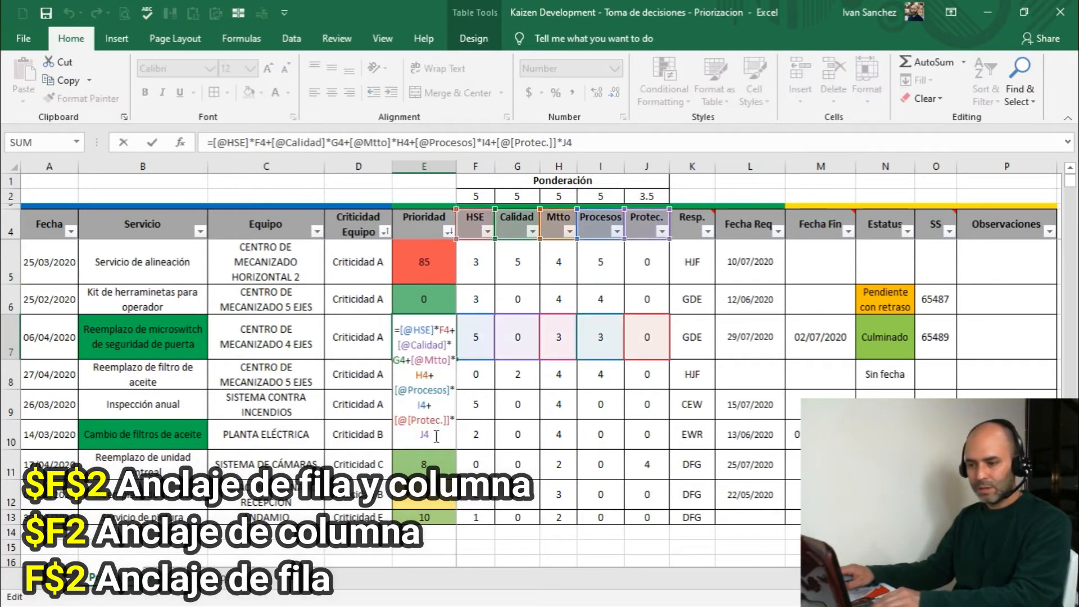
key(Return)
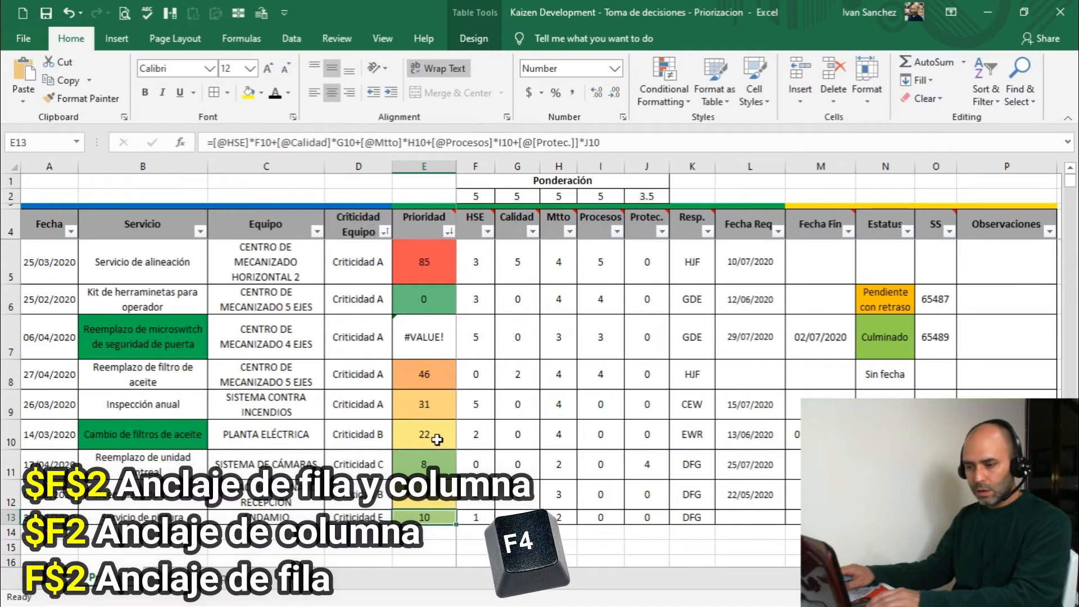
double_click(436, 442)
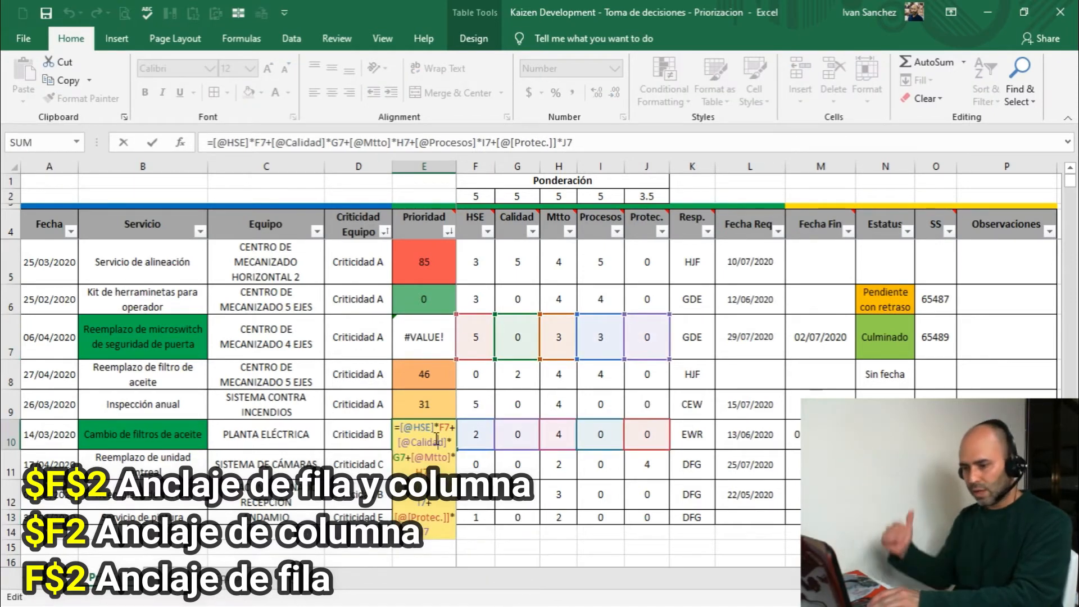
key(Return)
Step: Anchor the weight references in the E5 Prioridad formula as $F$2, $G$2, $H$2, $I$2 and $J$2
click(447, 281)
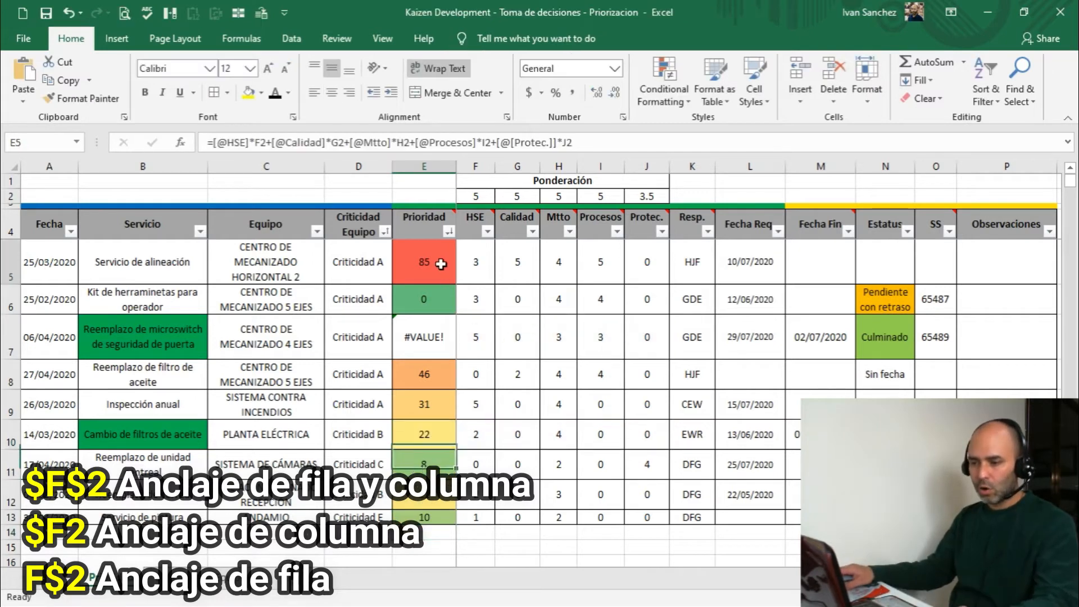
click(268, 142)
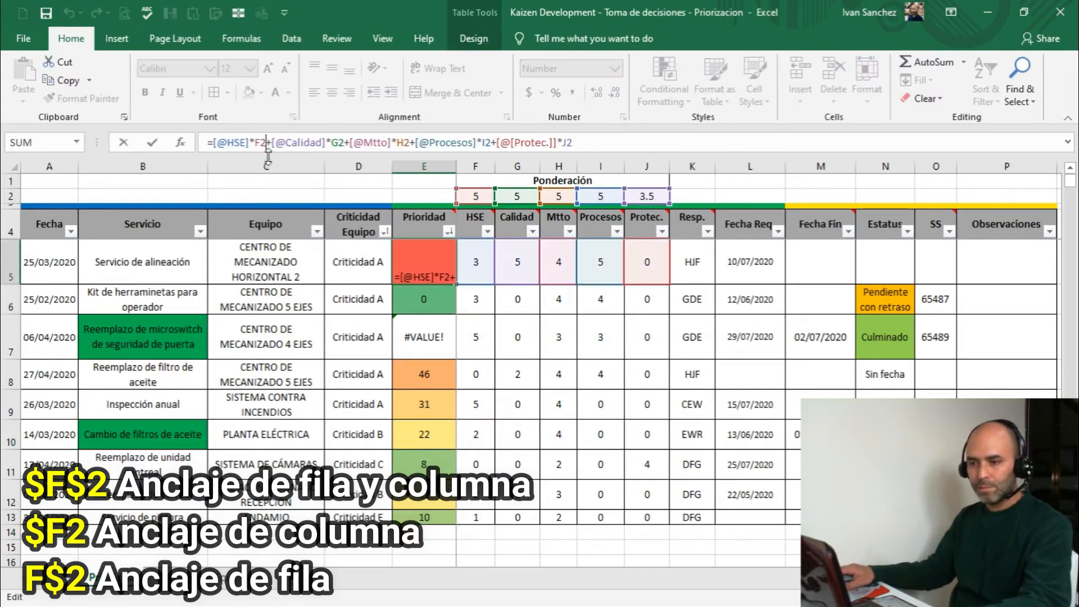
key(F4)
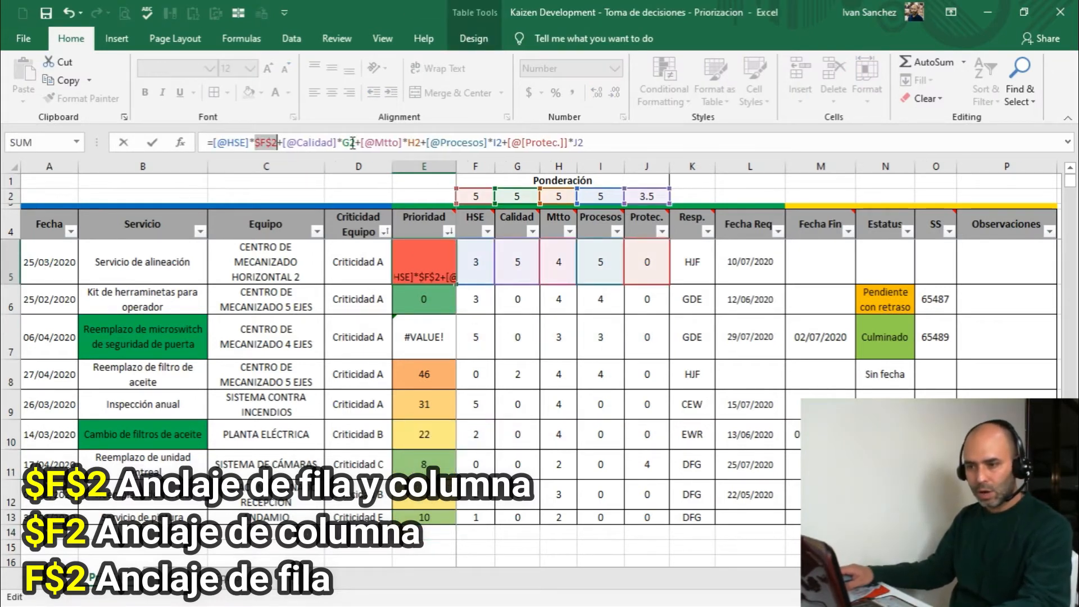
click(353, 143)
key(F4)
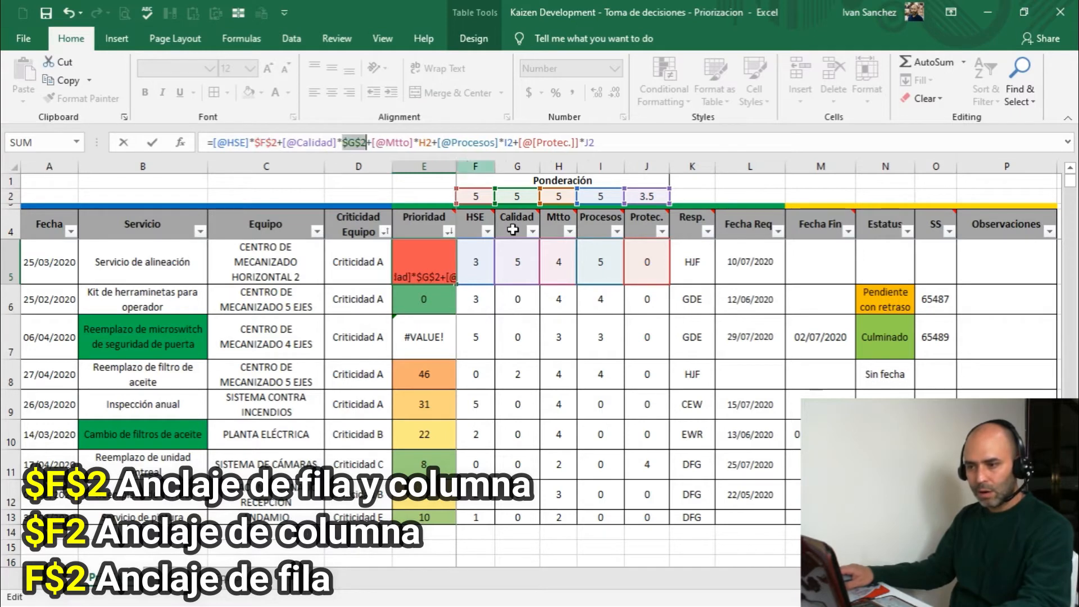
click(430, 142)
key(F4)
click(520, 143)
key(F4)
click(613, 143)
key(F4)
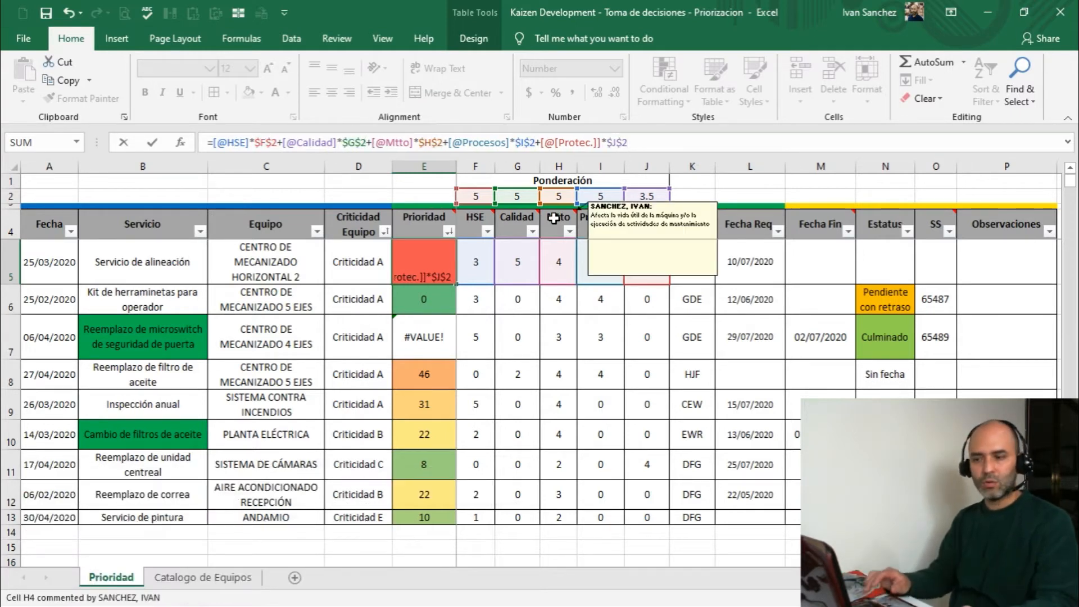
key(Return)
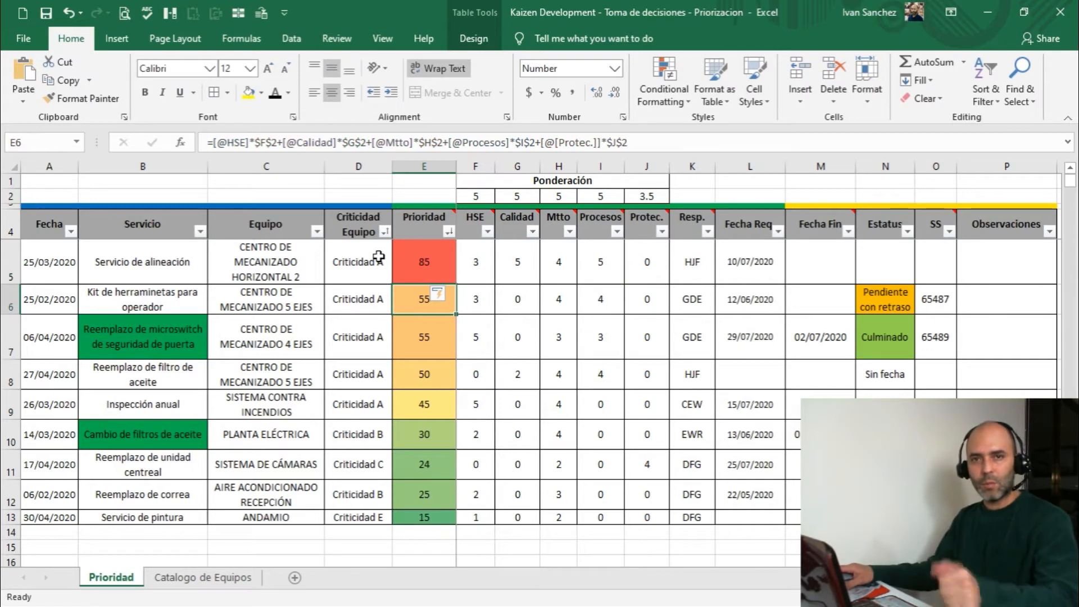
key(Up)
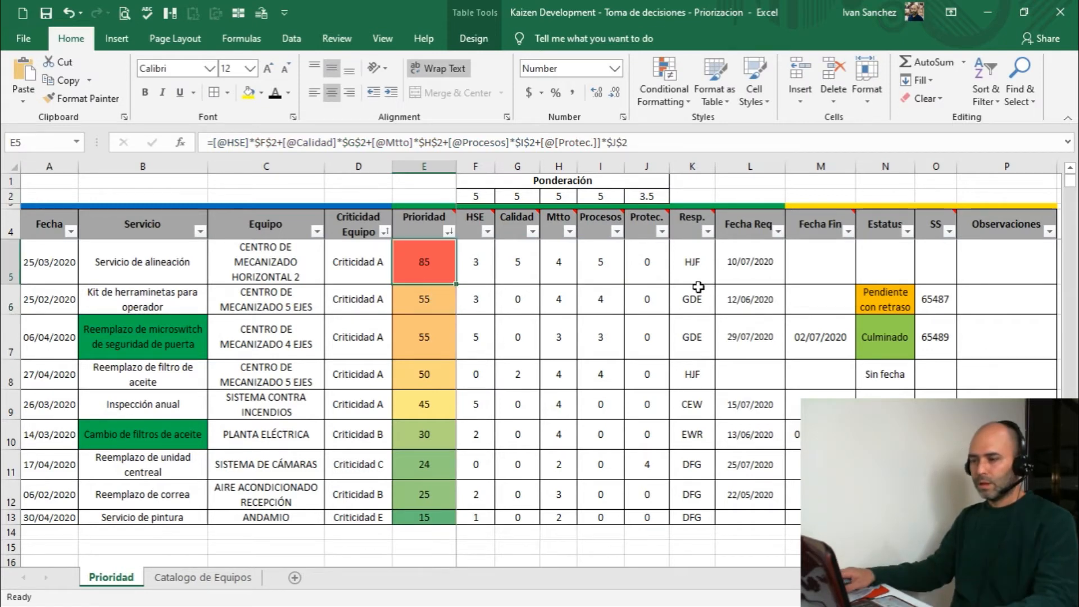
Step: Review the Resp. header note, the responsible initials in K5:K13 and the Fecha Req date in L5
mouse_move(694, 221)
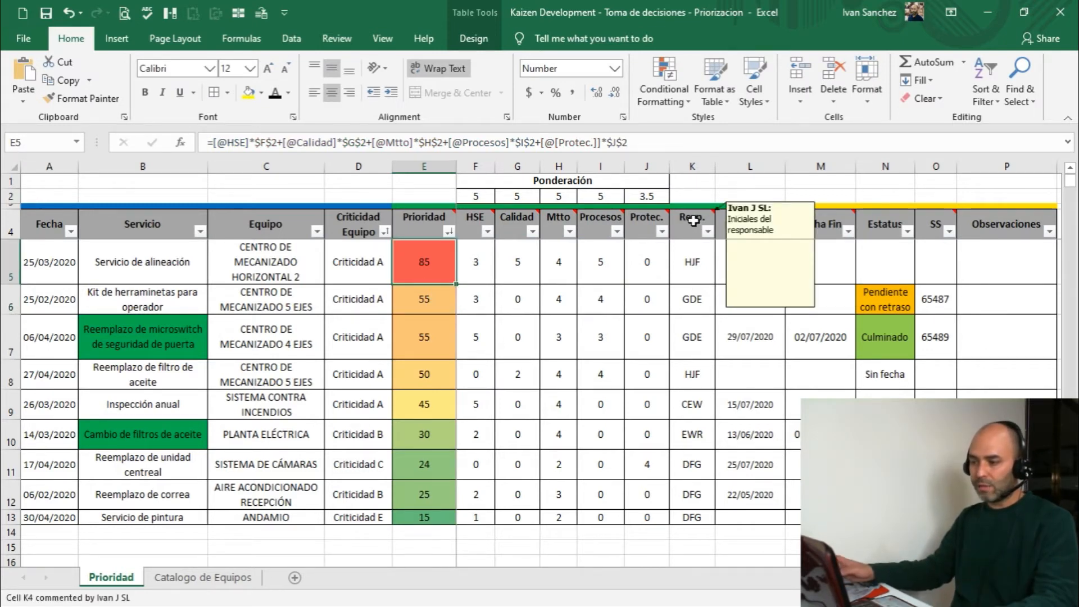
drag(692, 260, 692, 515)
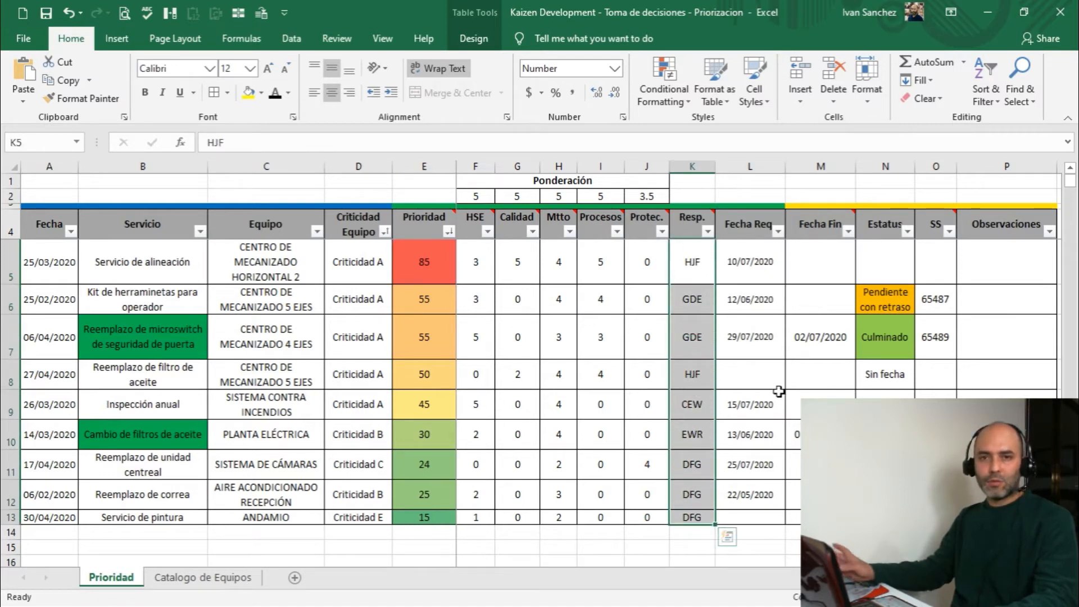
click(762, 276)
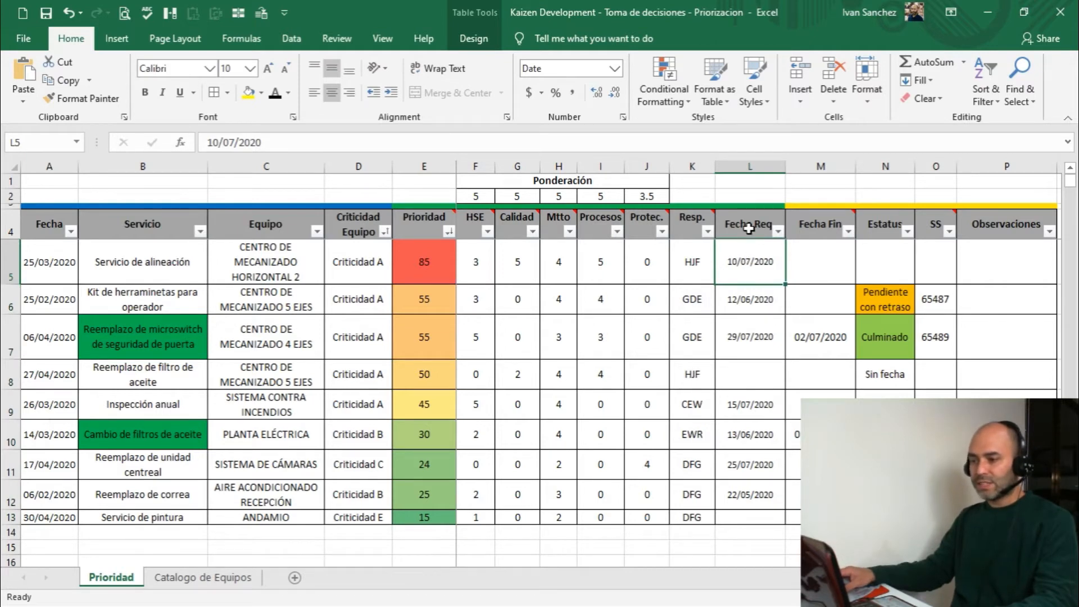
Step: Review the blank Fecha Req cell in L8 and the Fecha Fin, Estatus, SS and Observaciones cells in row 5
click(758, 363)
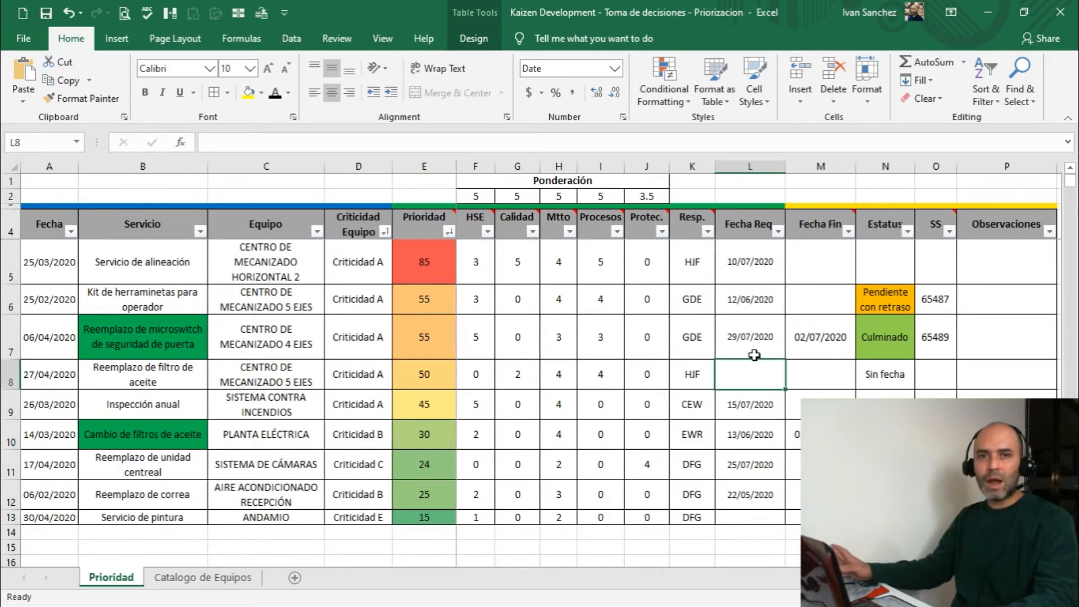
click(822, 263)
click(894, 262)
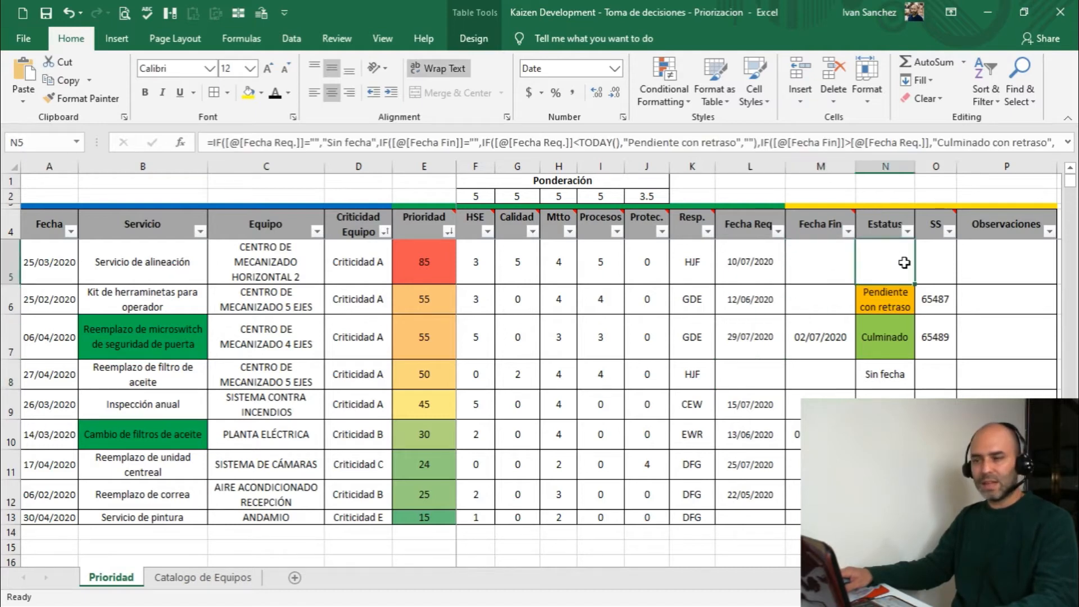
click(944, 263)
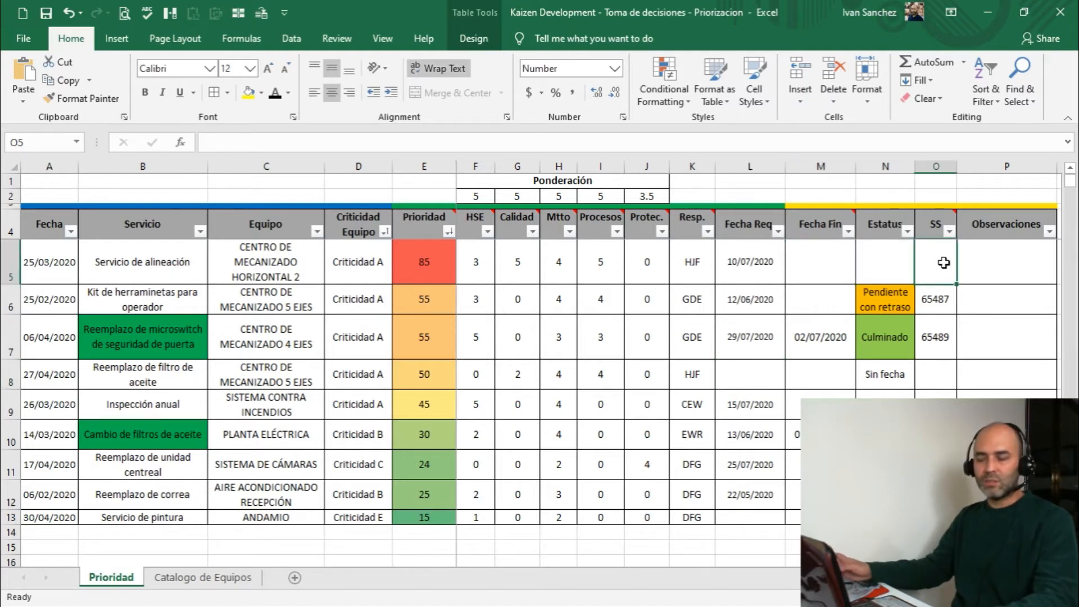
click(1026, 264)
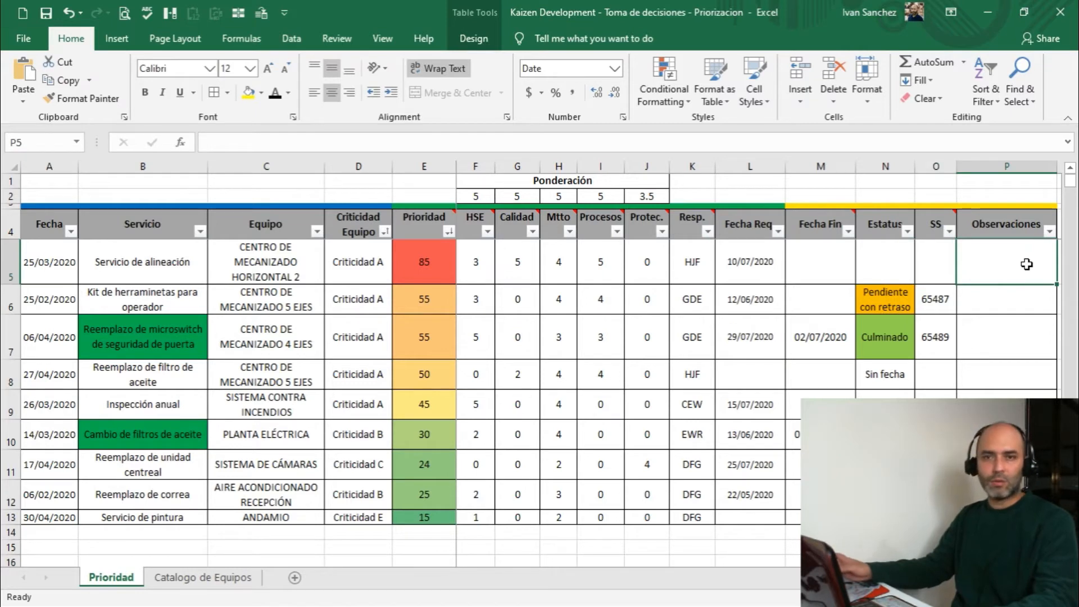
Step: Examine the Estatus cells in column N between rows 5 and 12 and the formula behind them
click(897, 272)
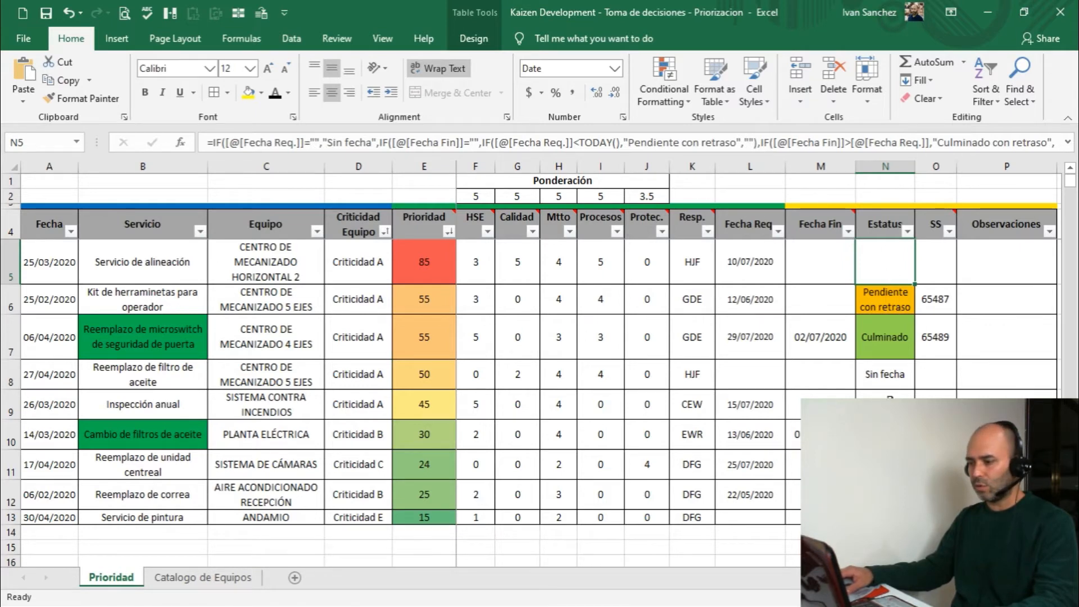
click(905, 297)
click(894, 336)
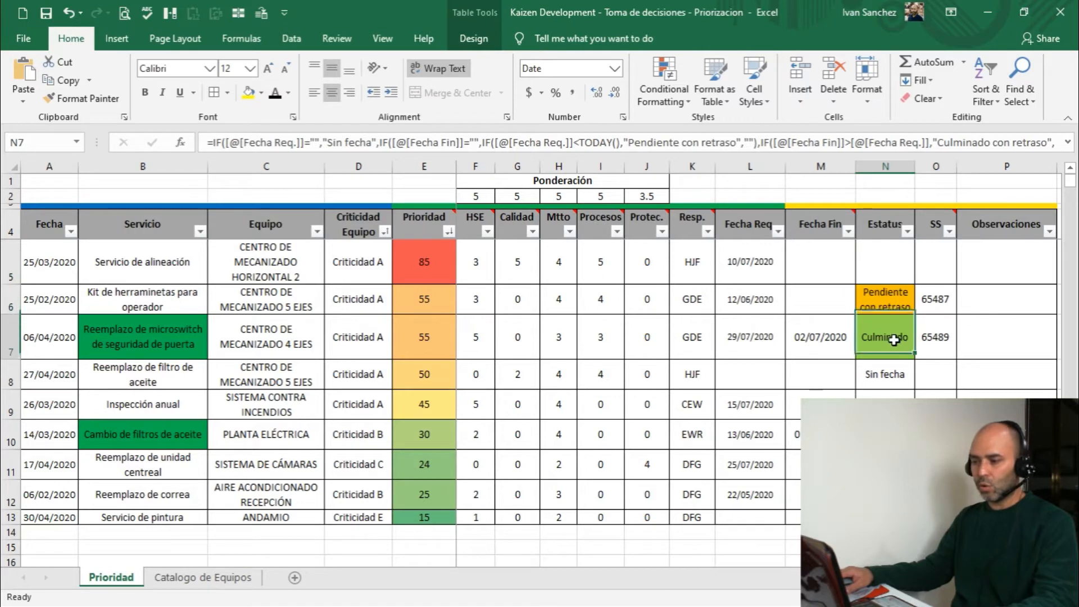
click(900, 375)
click(897, 434)
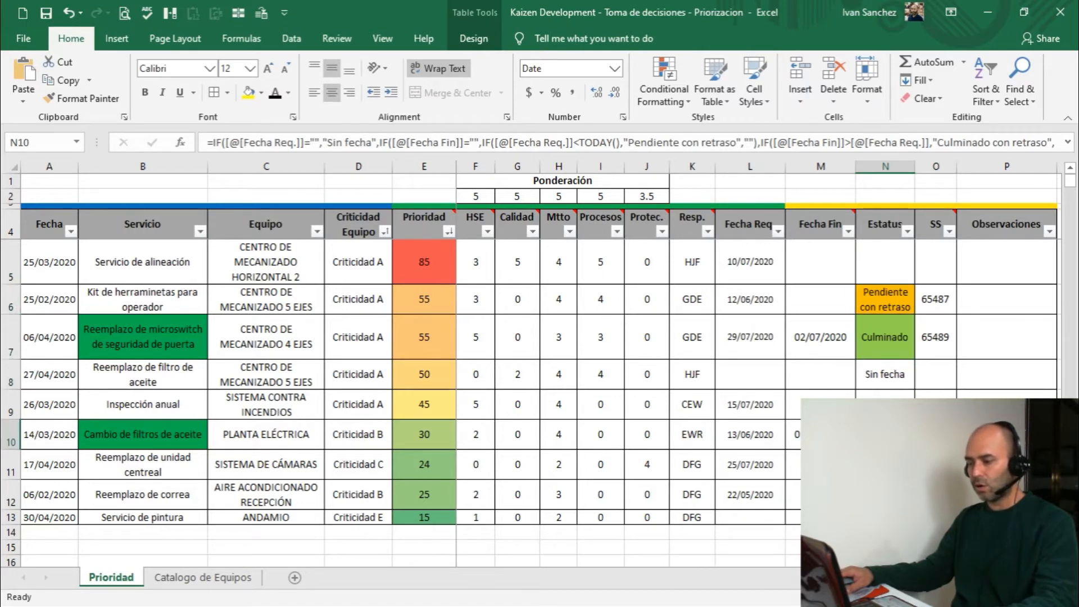
click(894, 495)
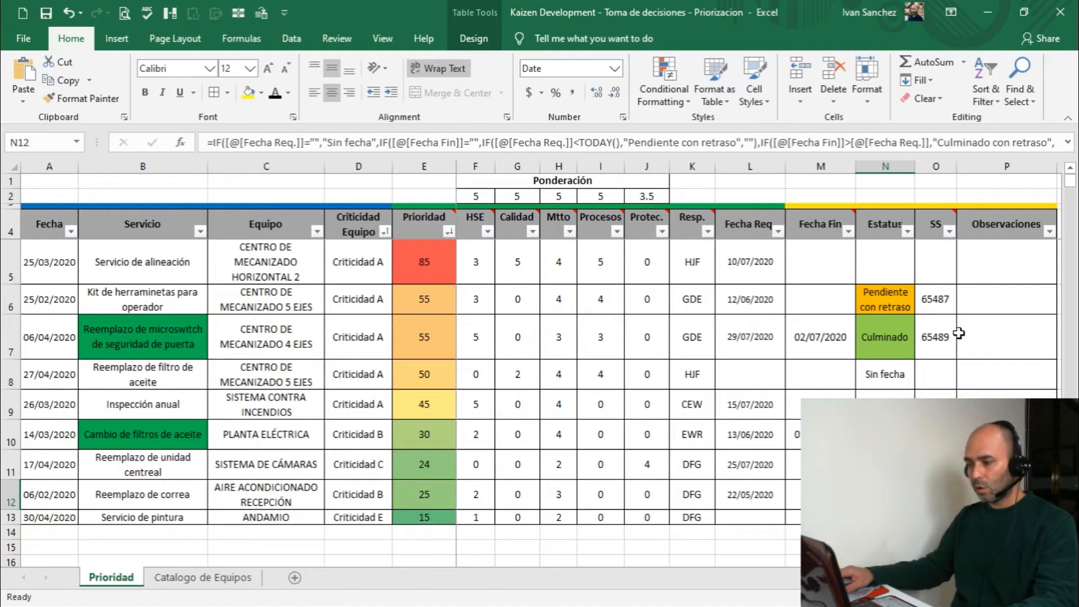
click(906, 309)
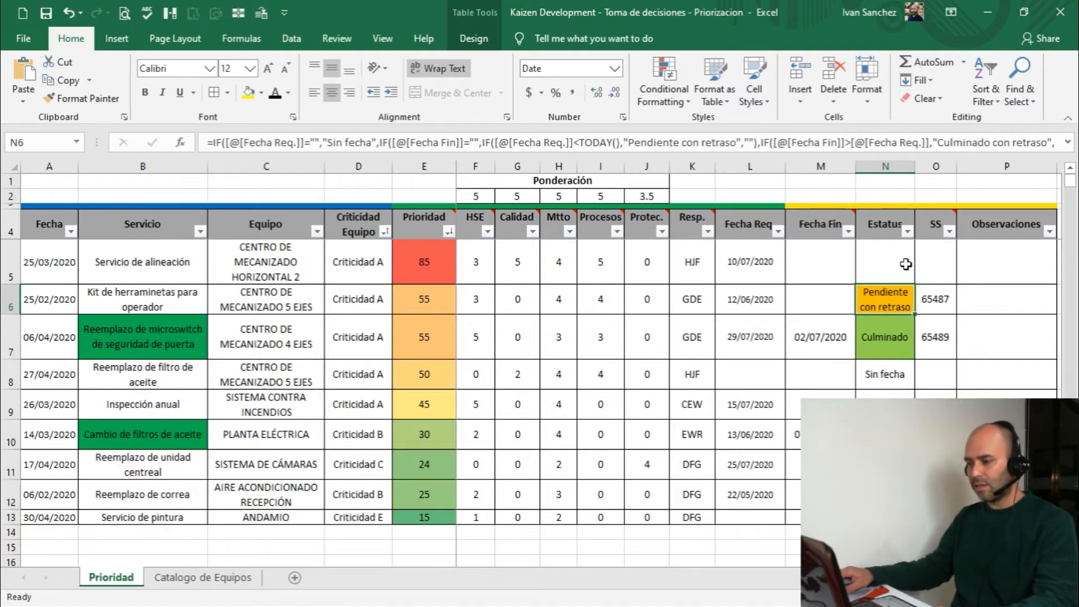
click(899, 381)
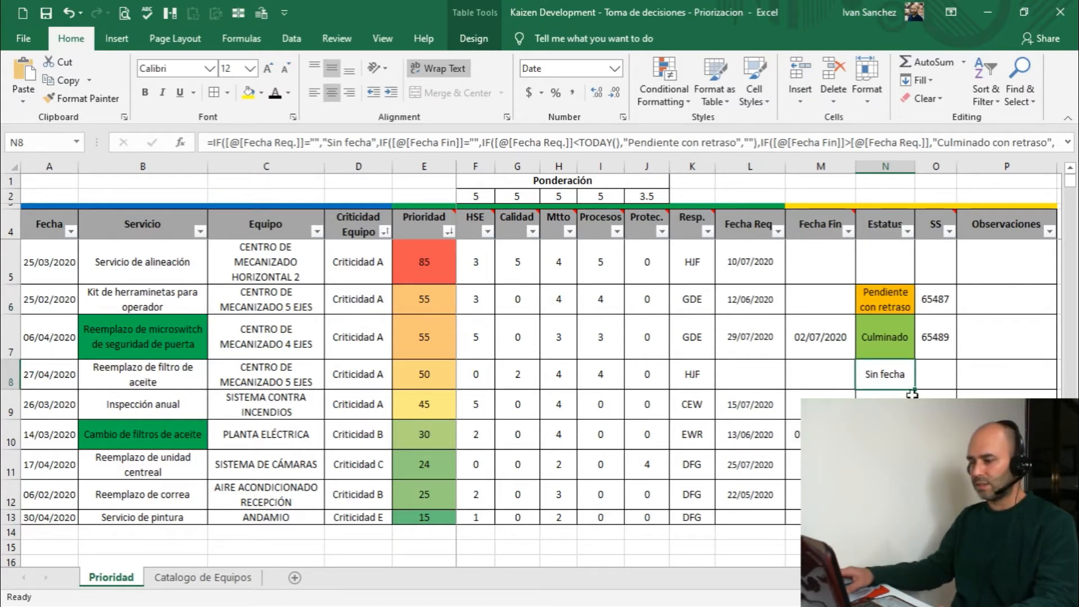
key(Up)
key(Up)
key(Up)
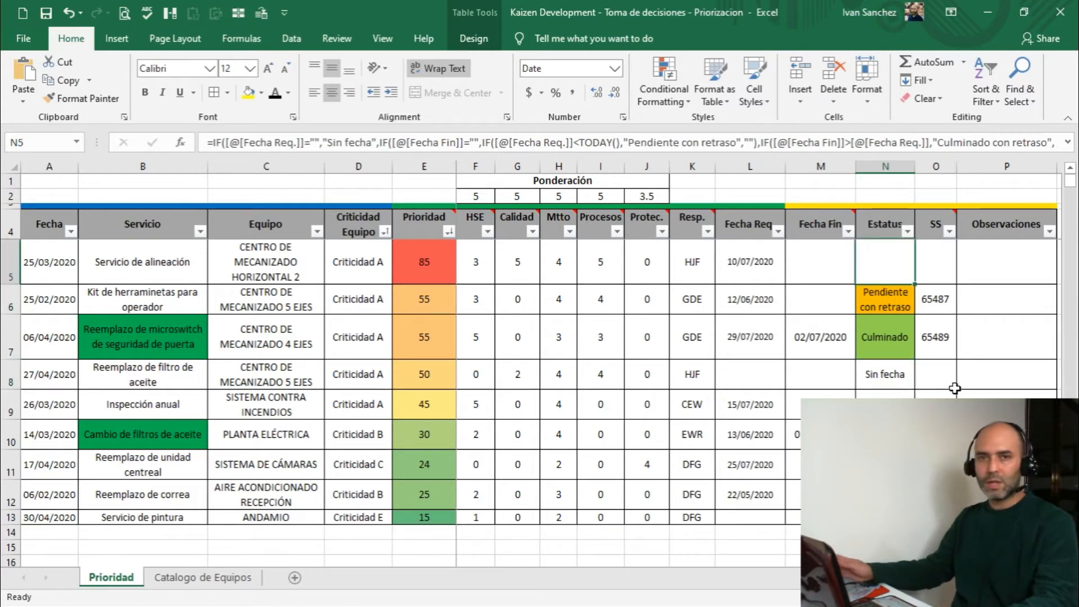
Step: Expand the formula bar to read the complete nested IF formula of the Estatus cell N5
click(1068, 143)
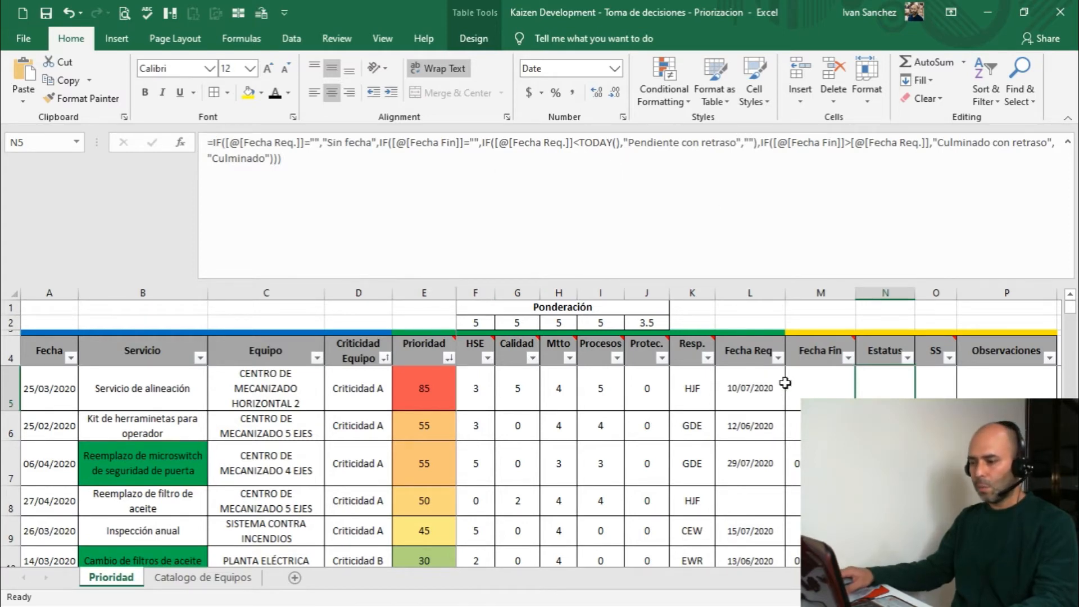
click(815, 384)
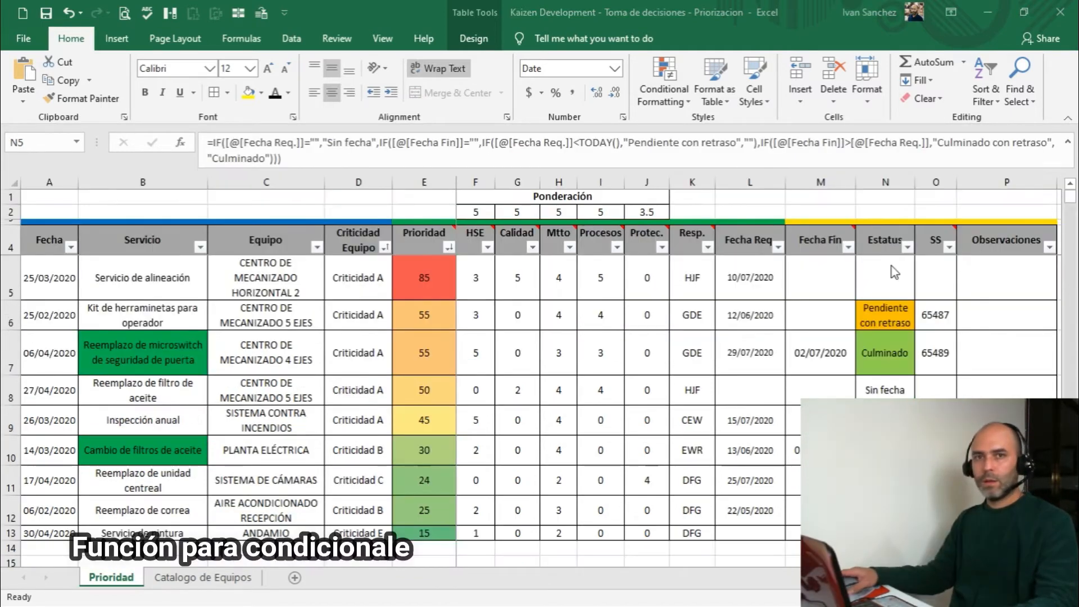
click(896, 274)
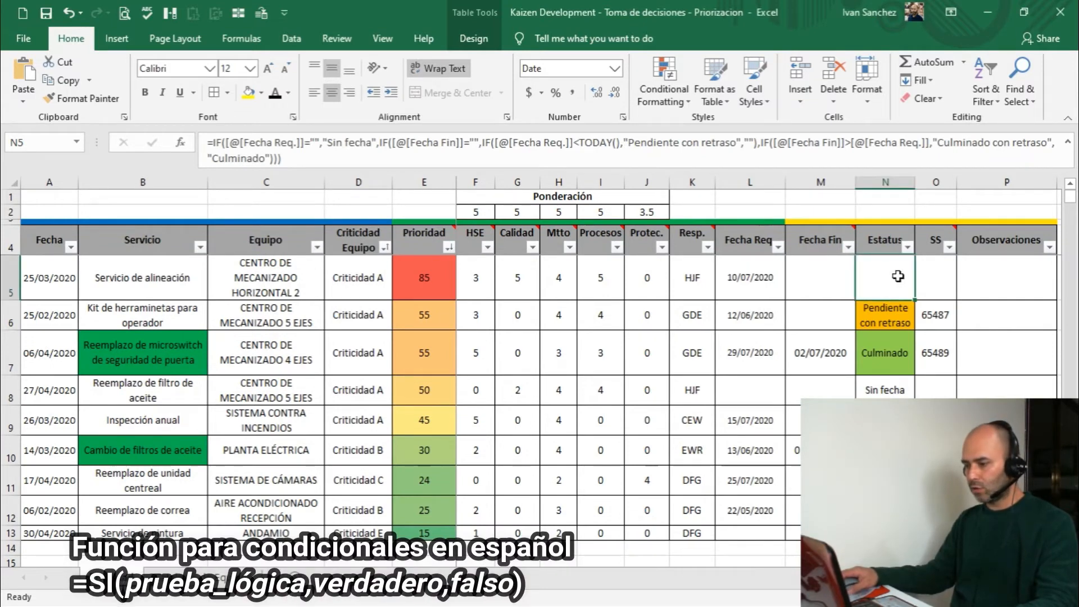
Step: Clear the Estatus formulas from N5:N13
drag(898, 276, 885, 533)
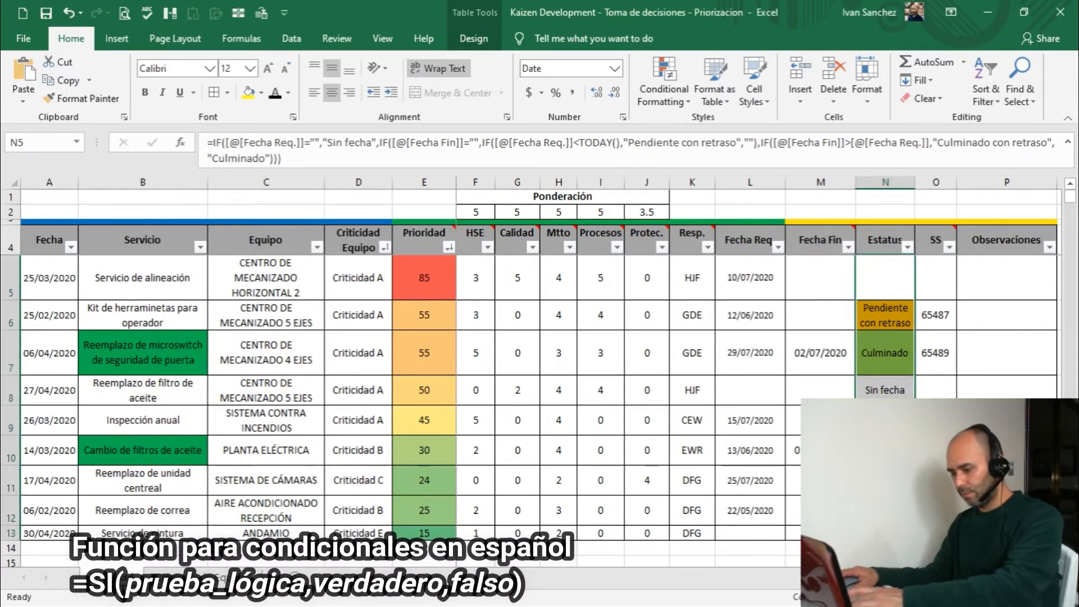
key(Delete)
Step: Start the Estatus formula in N5 with =if([@[Fecha Req.]]="","Sin fecha", leaving the false value open
click(895, 284)
click(403, 156)
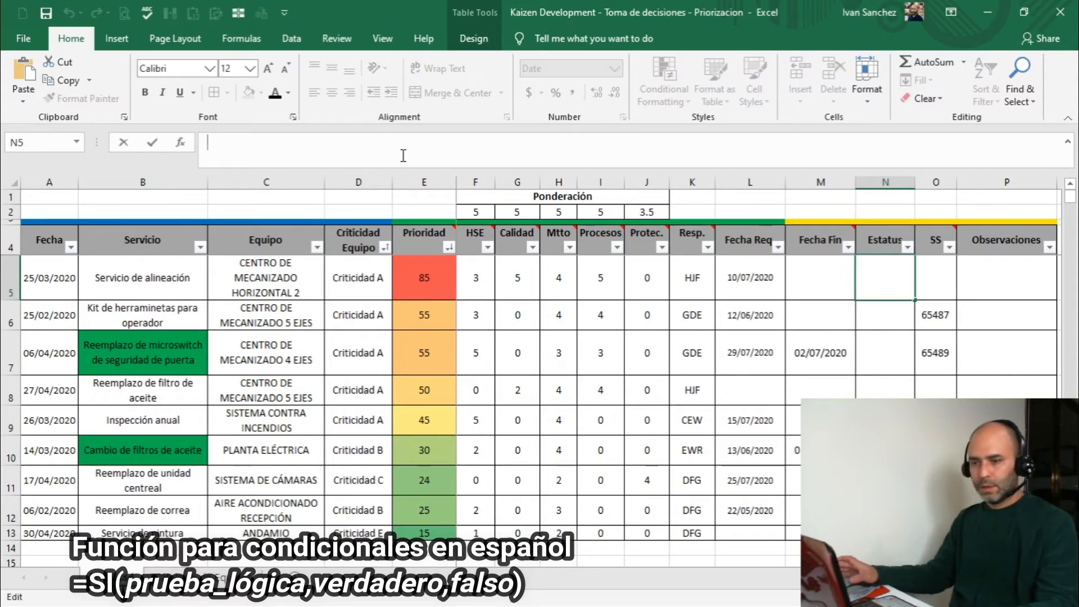
text(=)
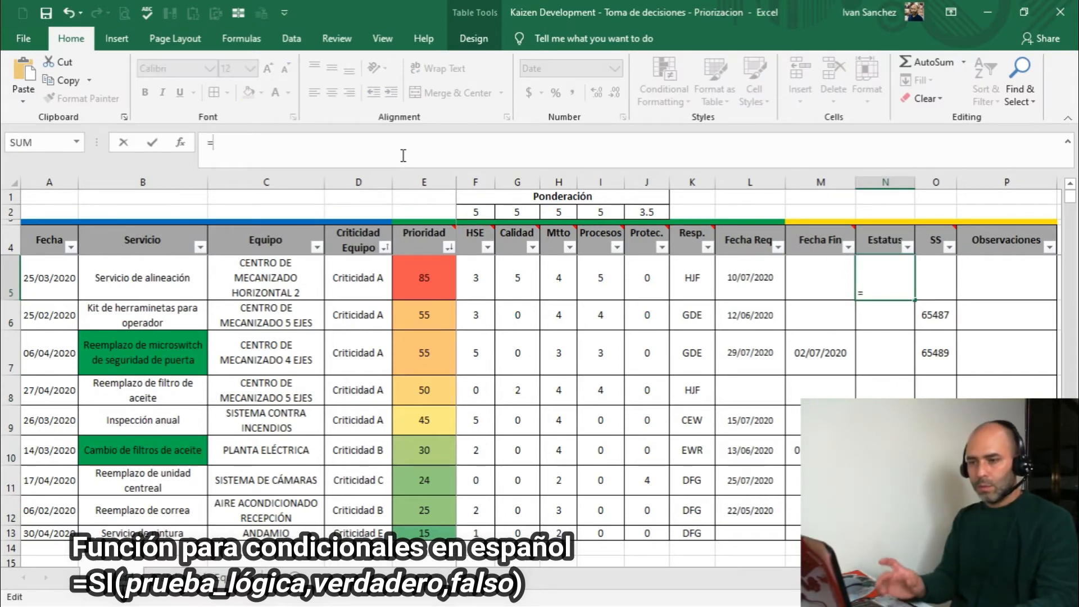
text(if()
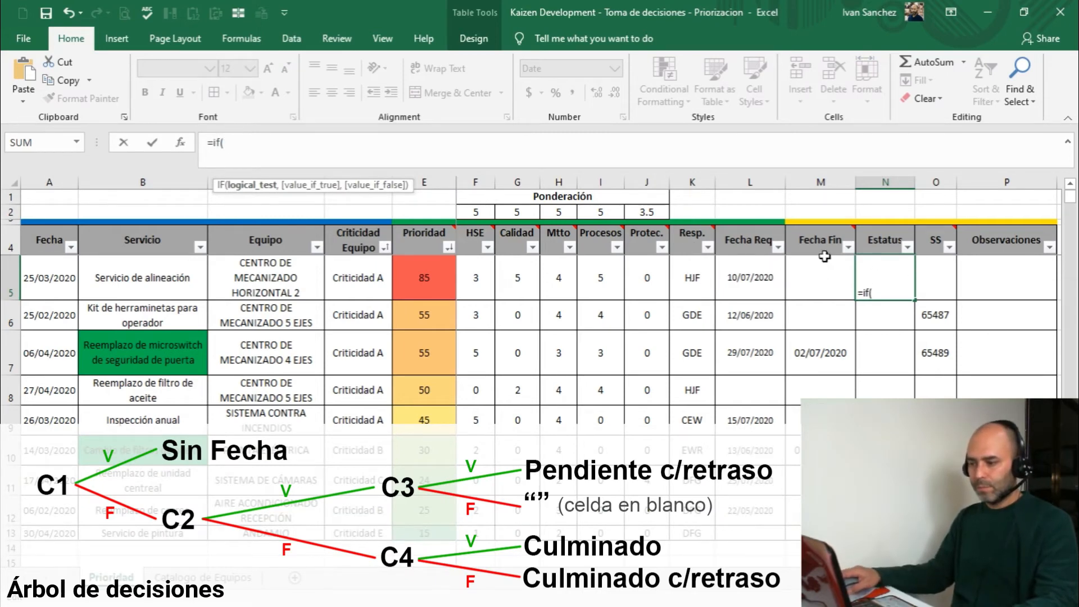
click(753, 281)
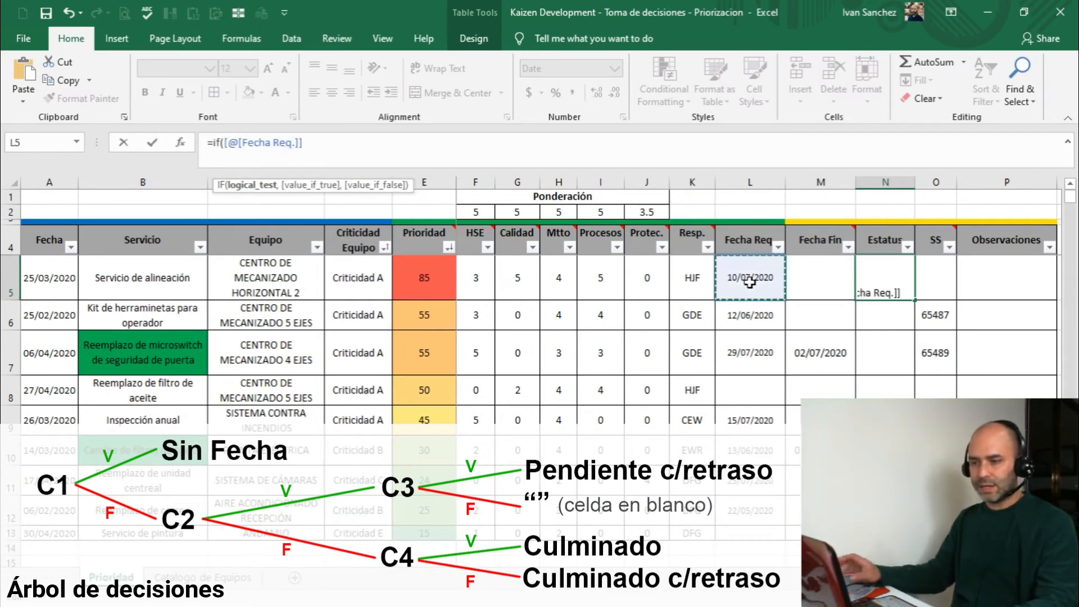
text(="")
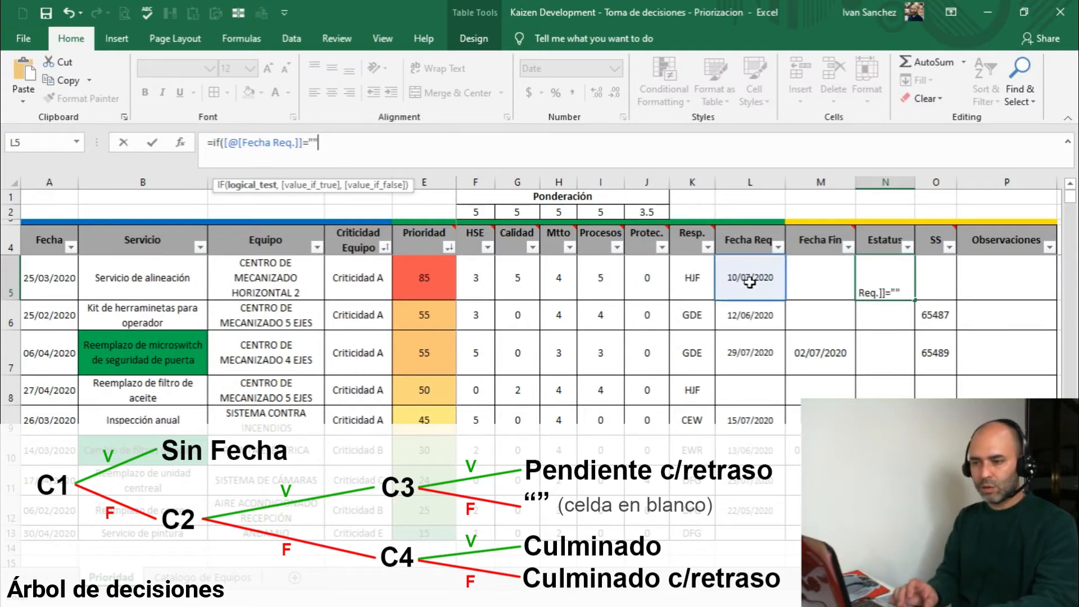
text(,)
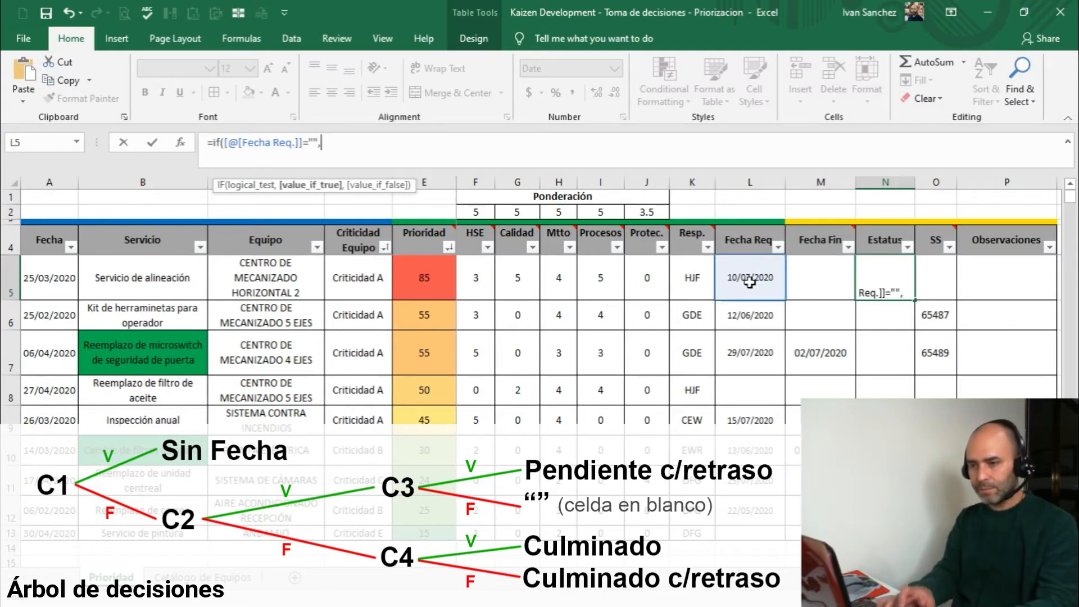
text("S)
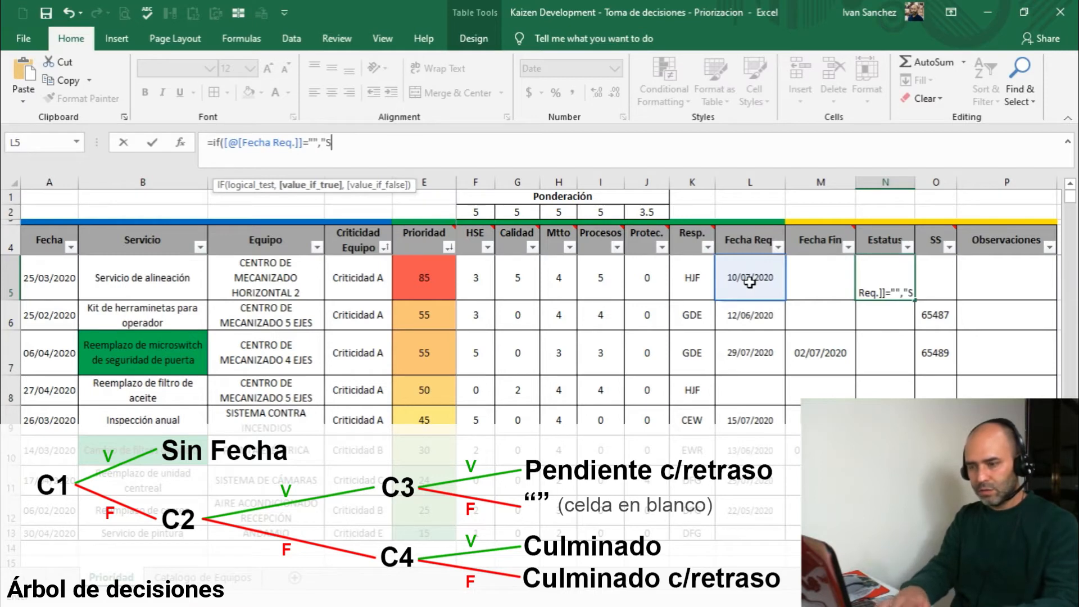
text(in fecha")
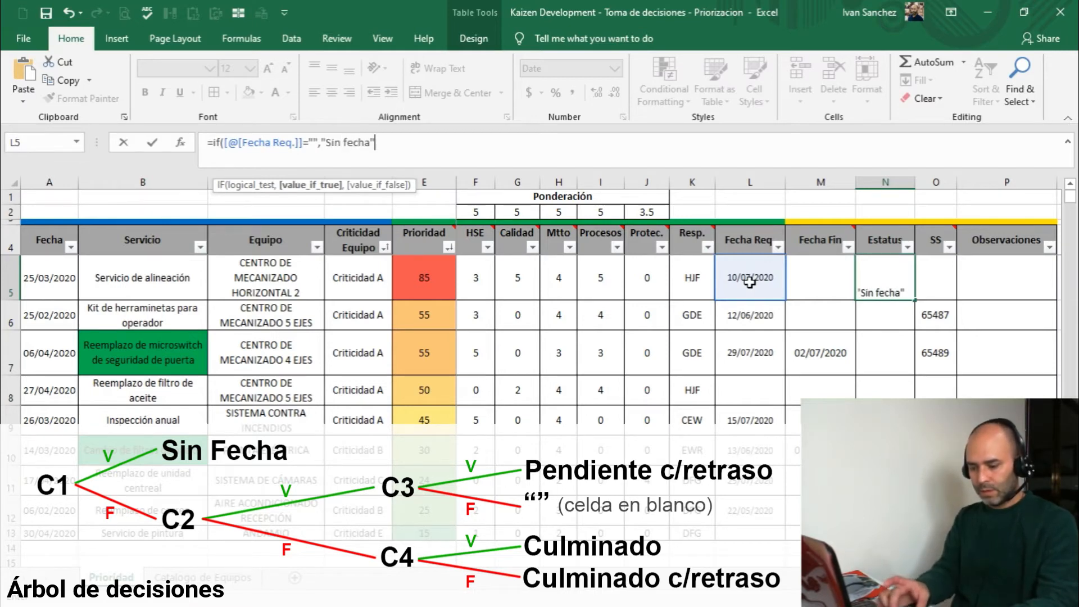
text(,)
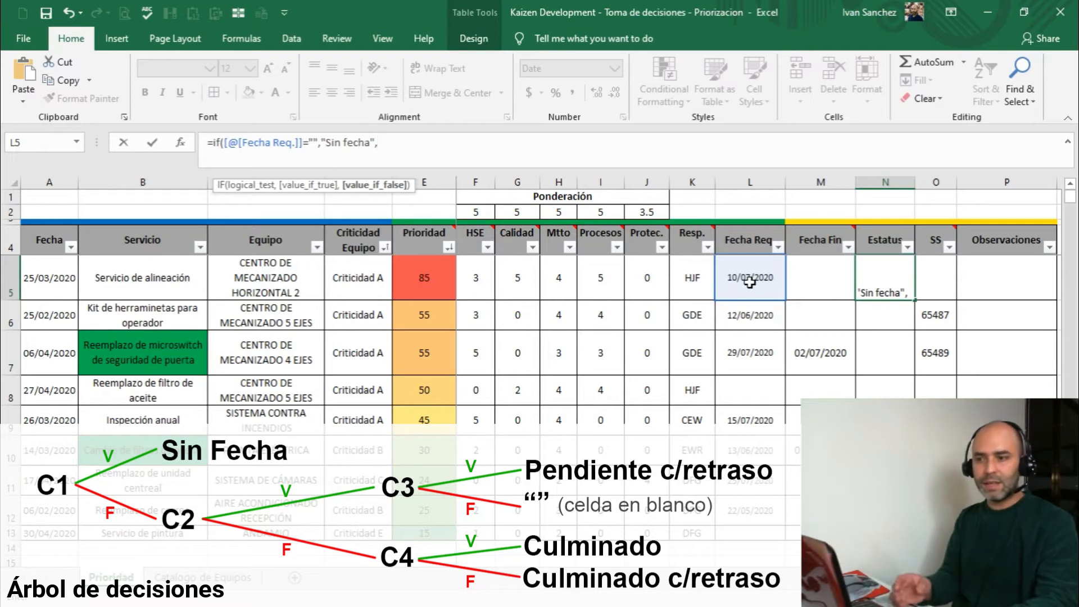
Step: Nest a second IF as the false value of the N5 formula, testing [@[Fecha Fin]]=""
click(253, 186)
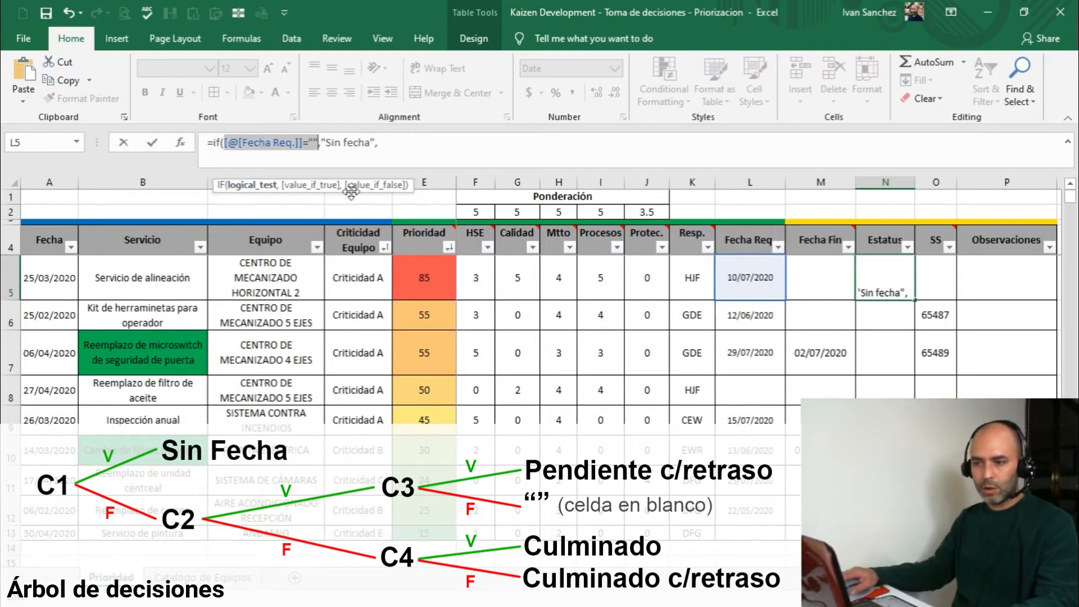
click(371, 185)
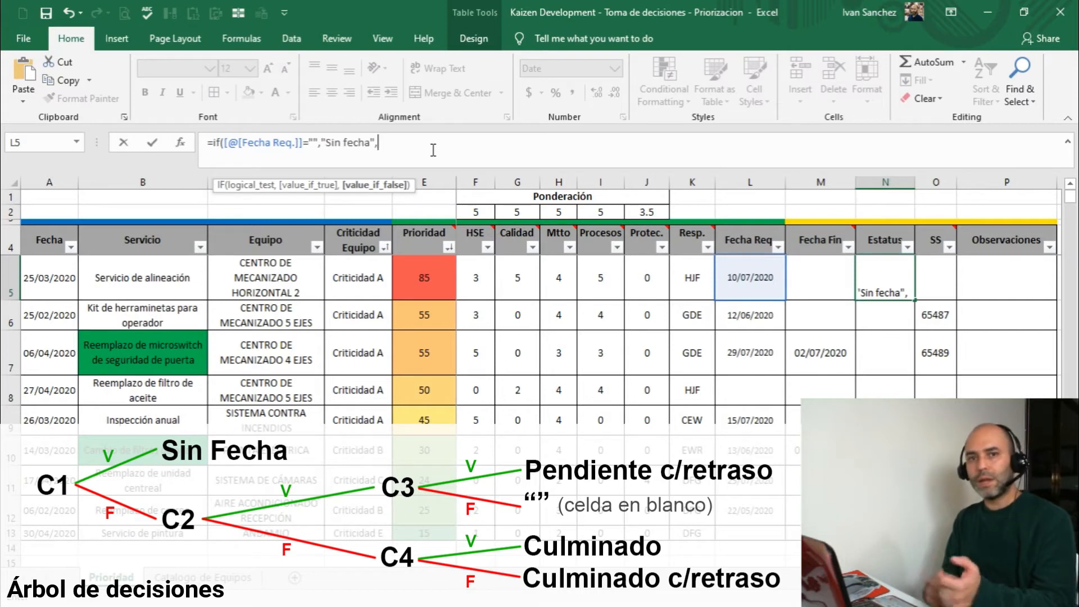
click(510, 151)
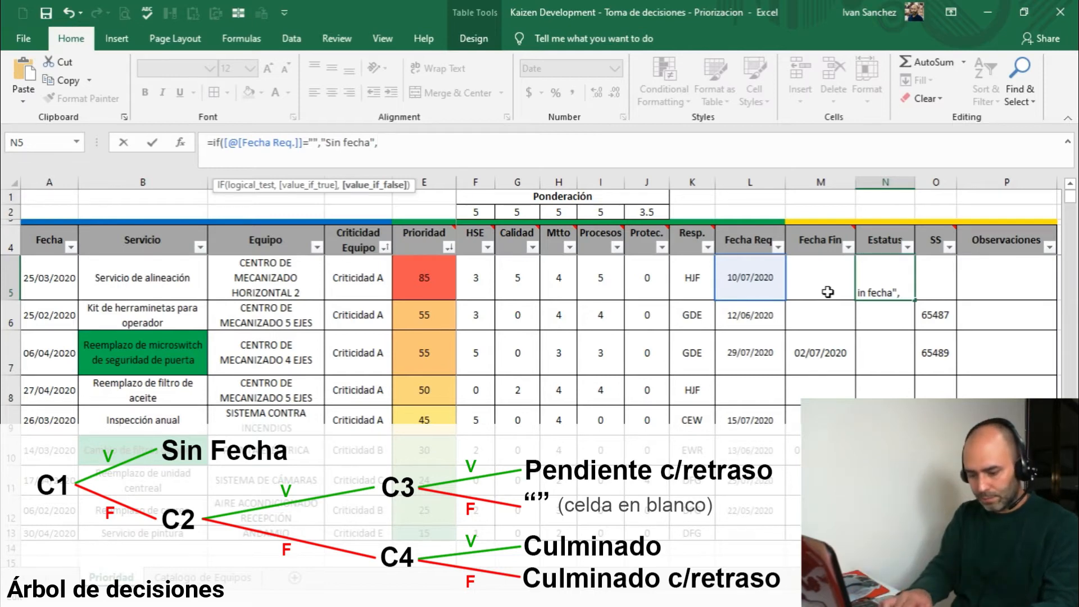
text(if()
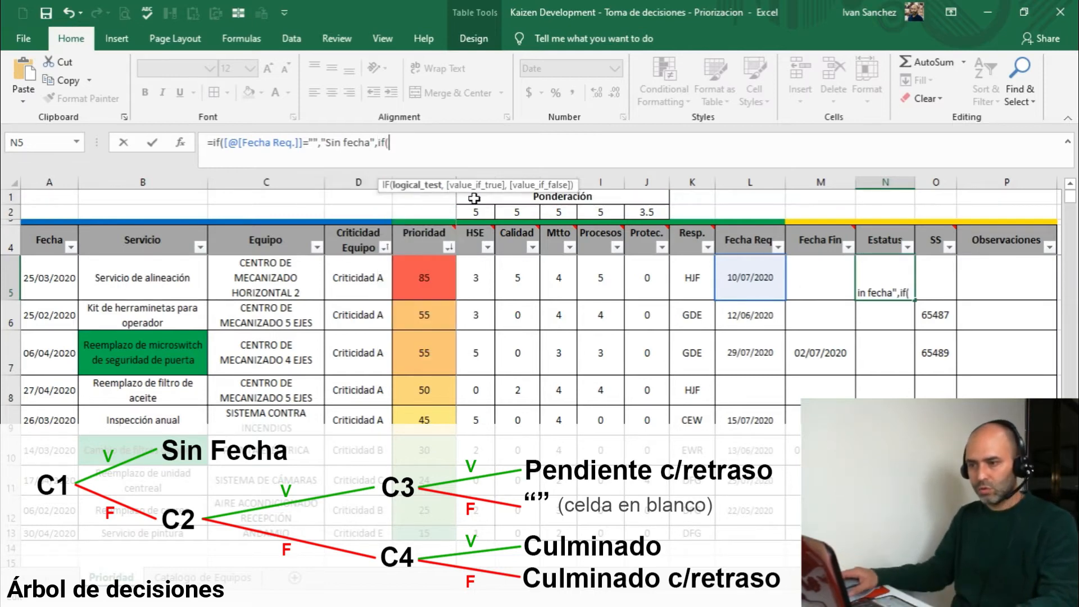
click(823, 281)
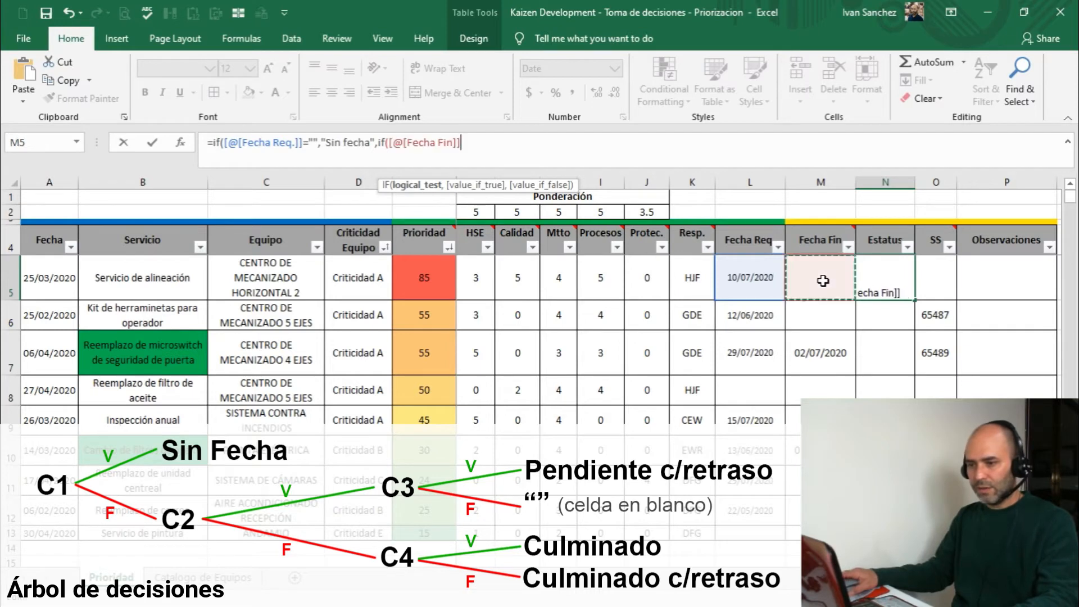
text(="")
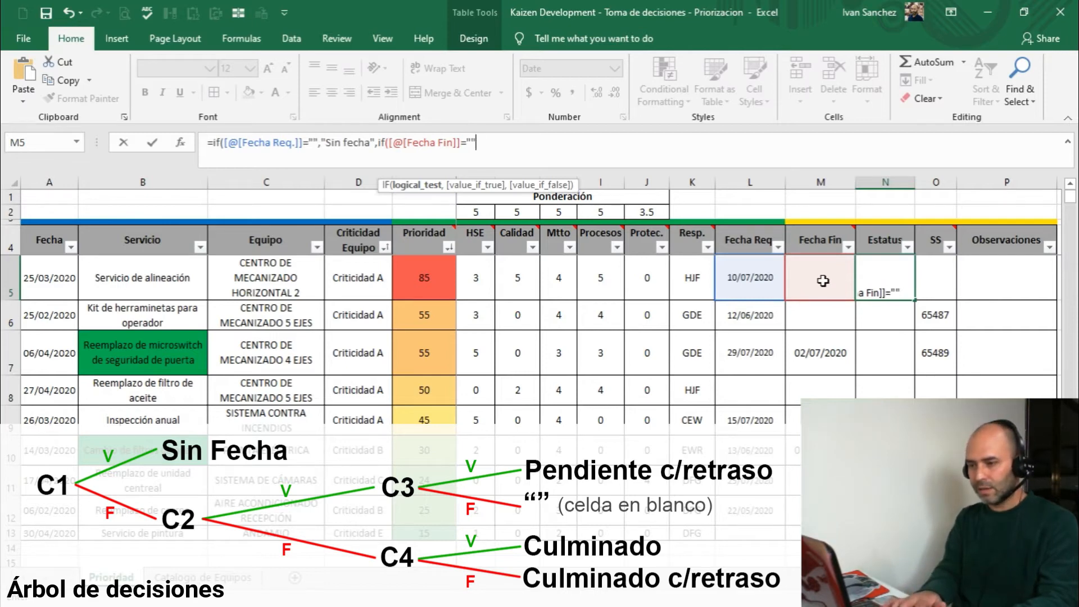
text(,)
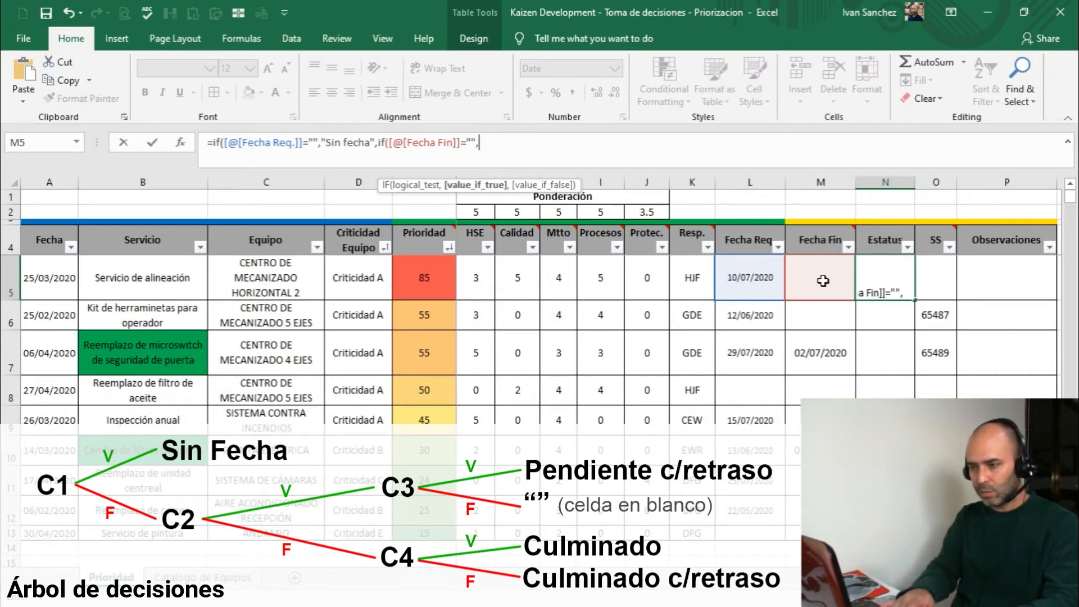
Step: Nest a third IF as the true value of the second IF in N5, testing [@[Fecha Req.]]<today()
text(if)
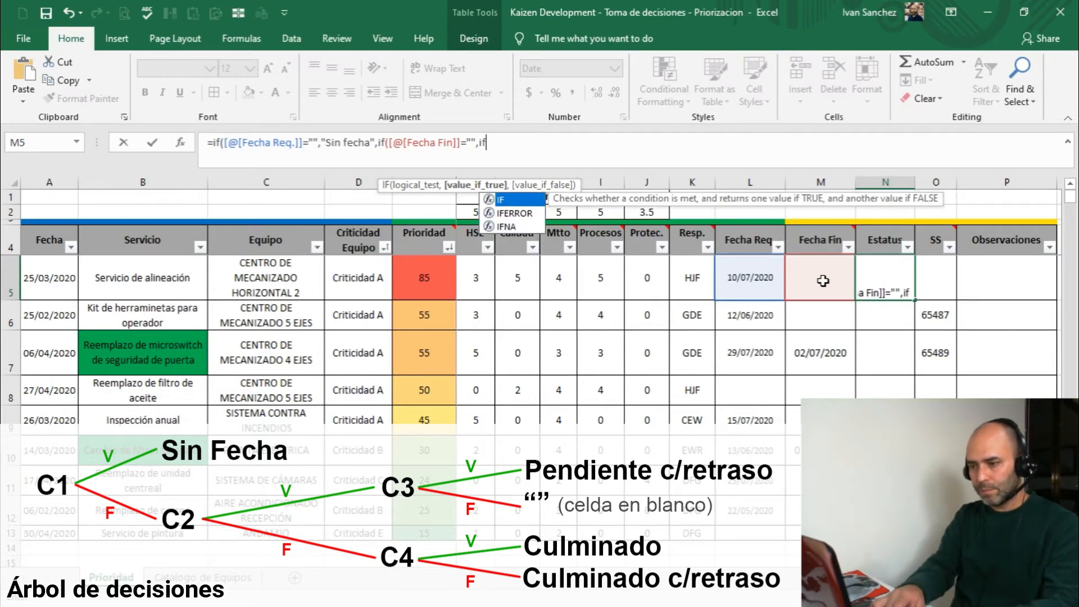
text(()
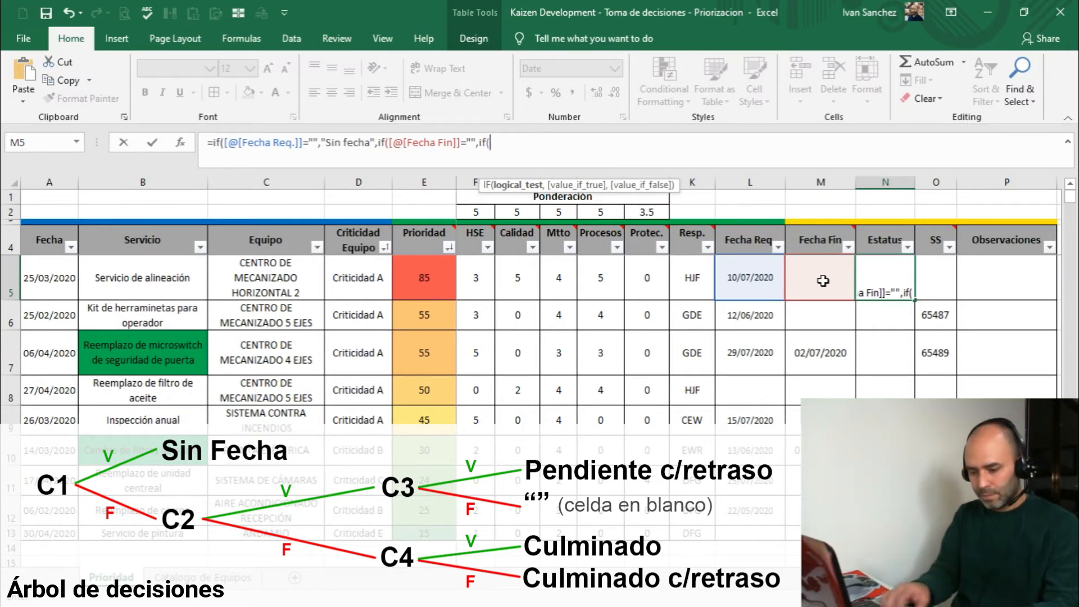
click(751, 279)
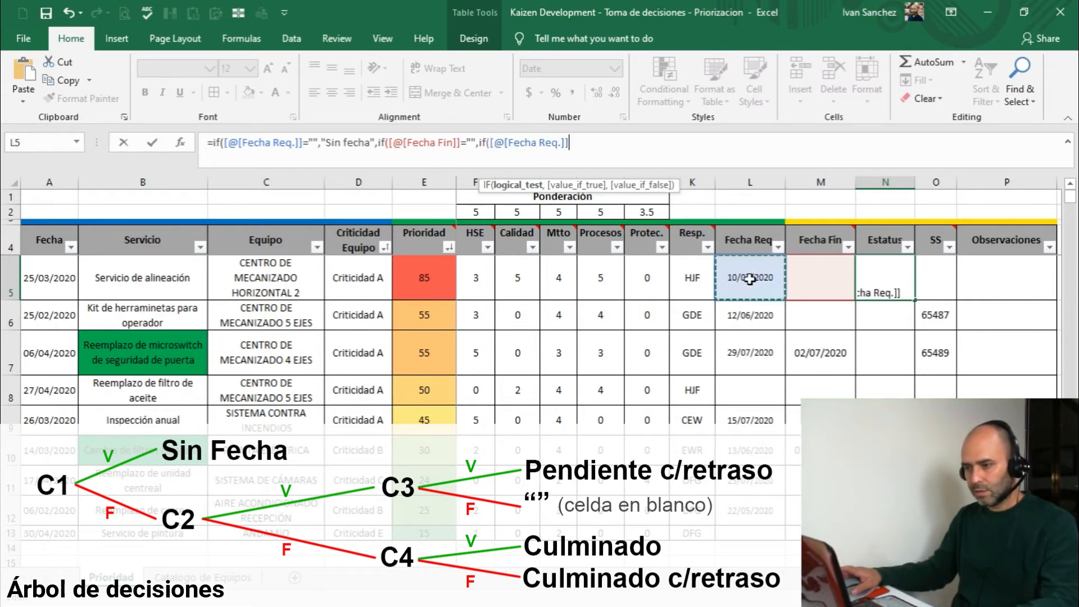
text(<)
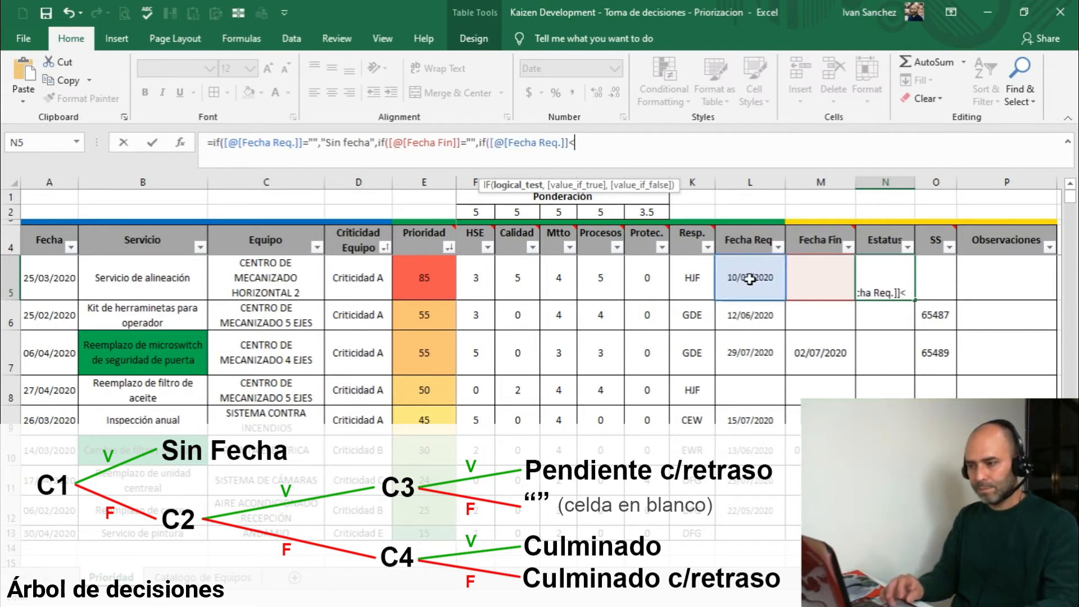
text(toda)
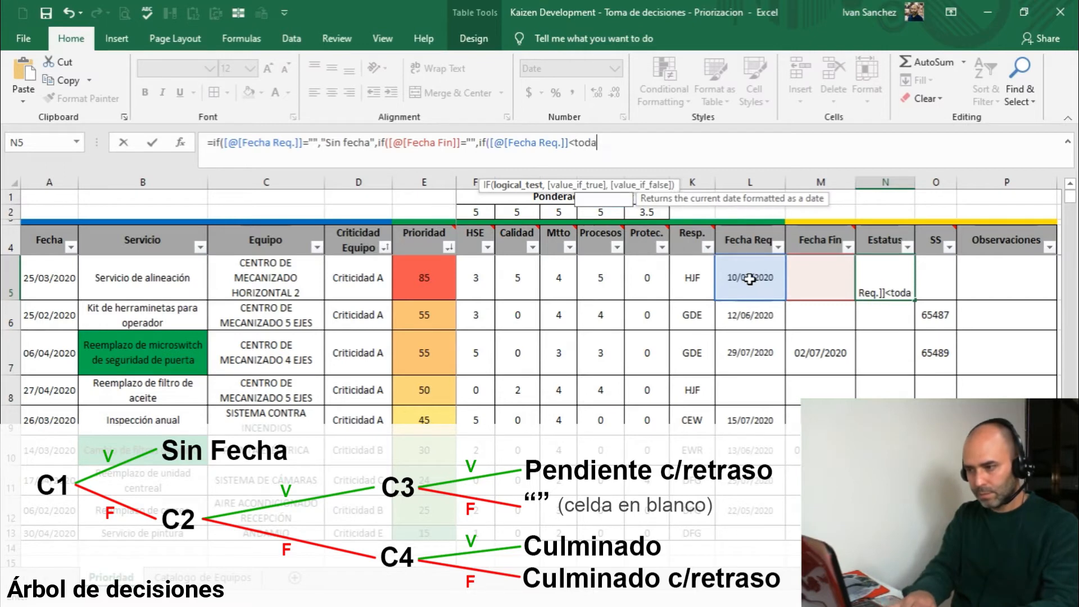
text(y())
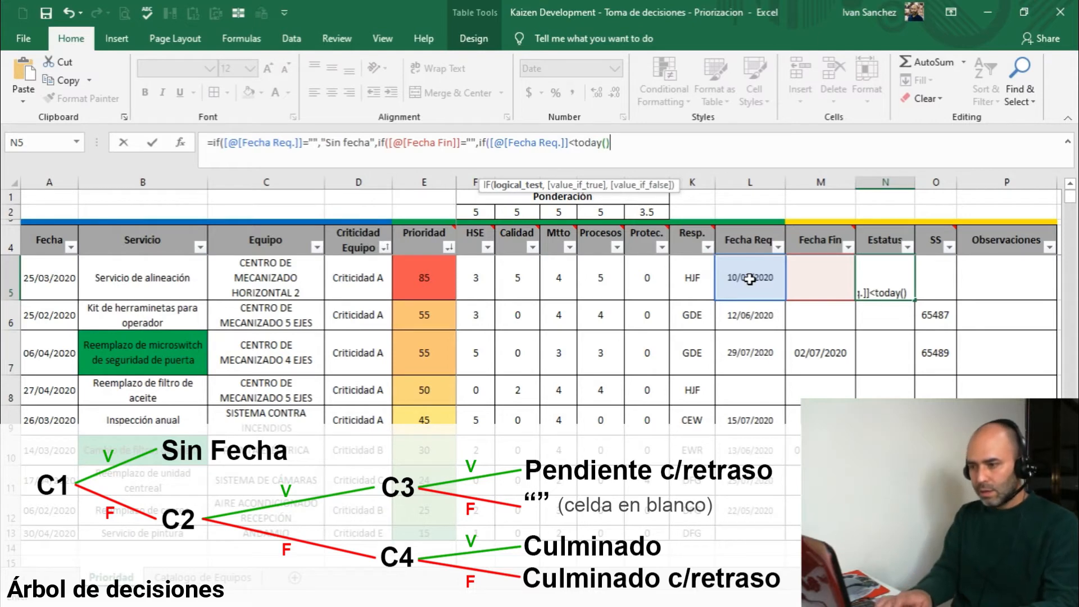
text(,)
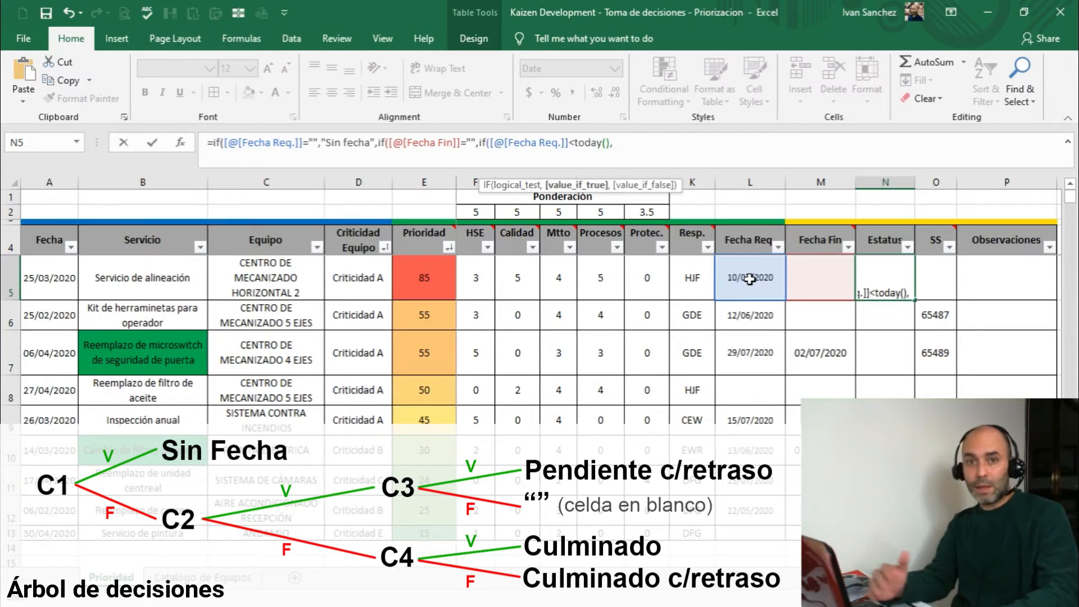
Step: Complete the third IF with "Pendiente con retraso" as the true value and "" as the false value, and check its place as an argument
text(")
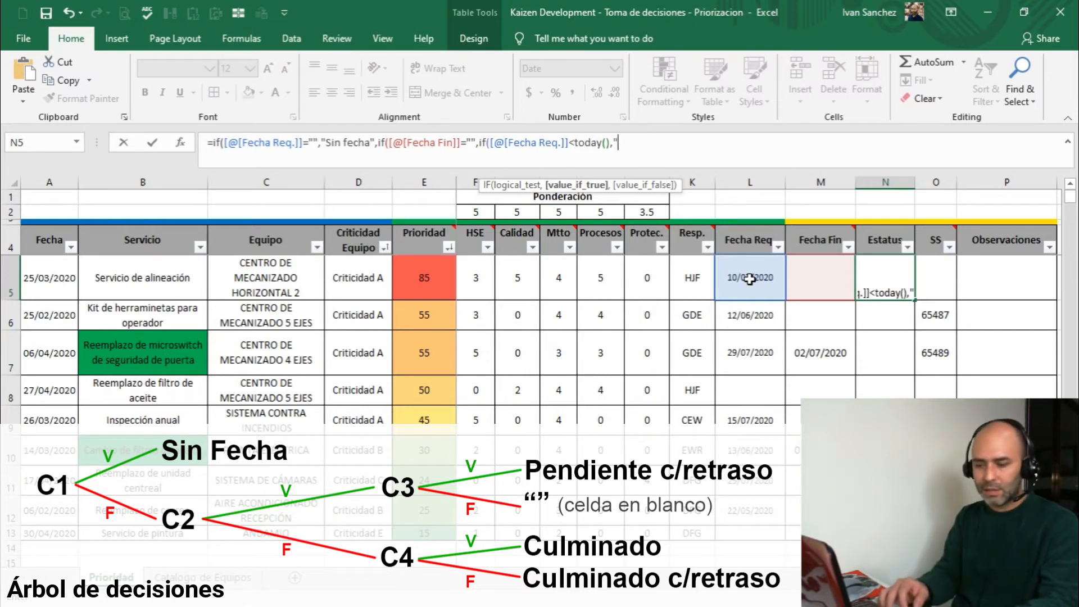
text(Pendiente con r)
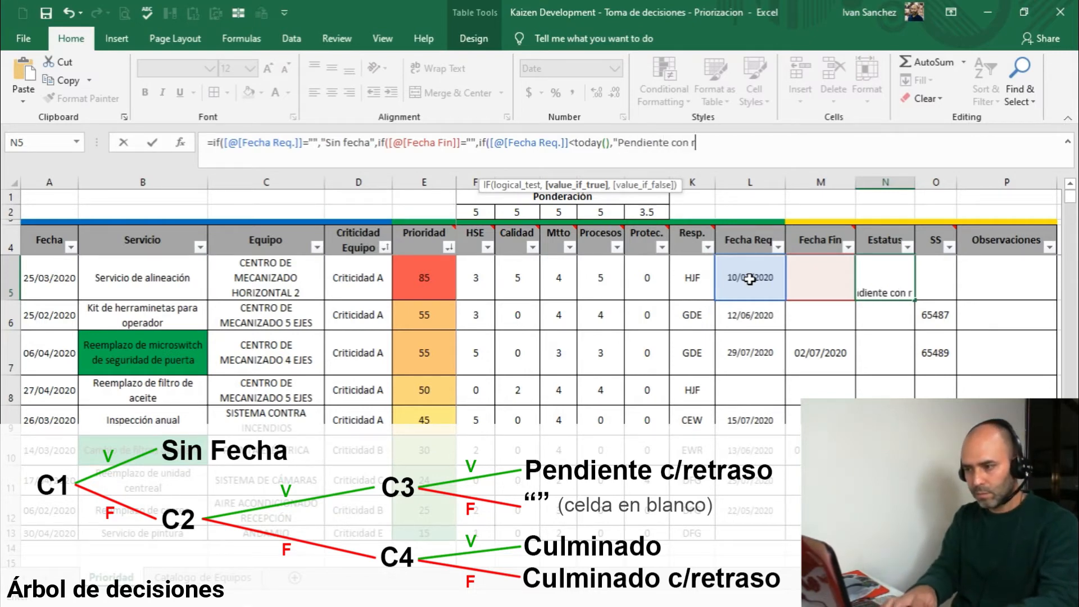
text(etraso)
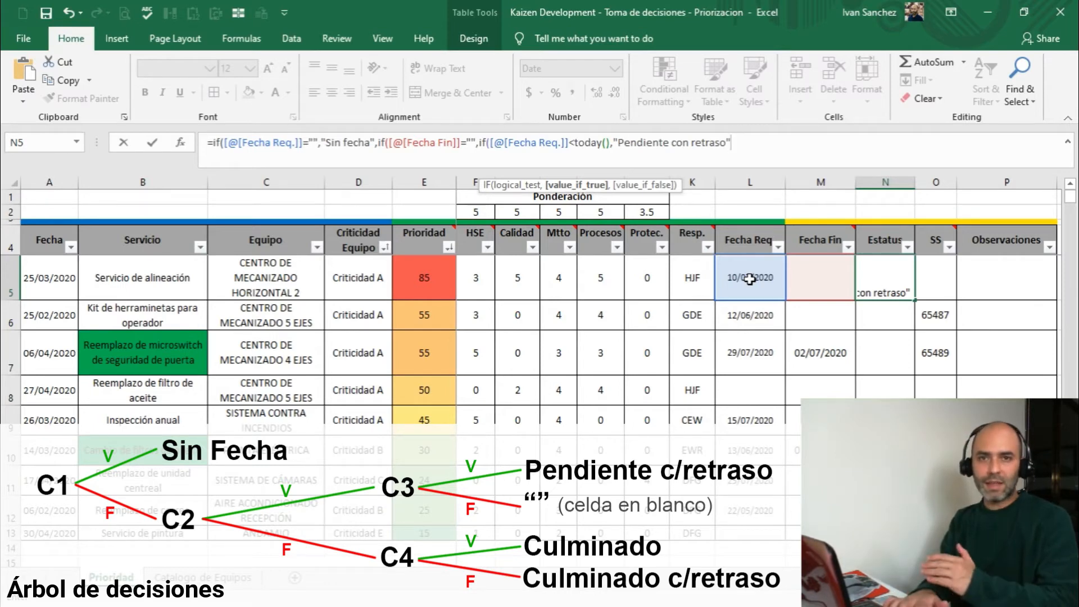
text(,)
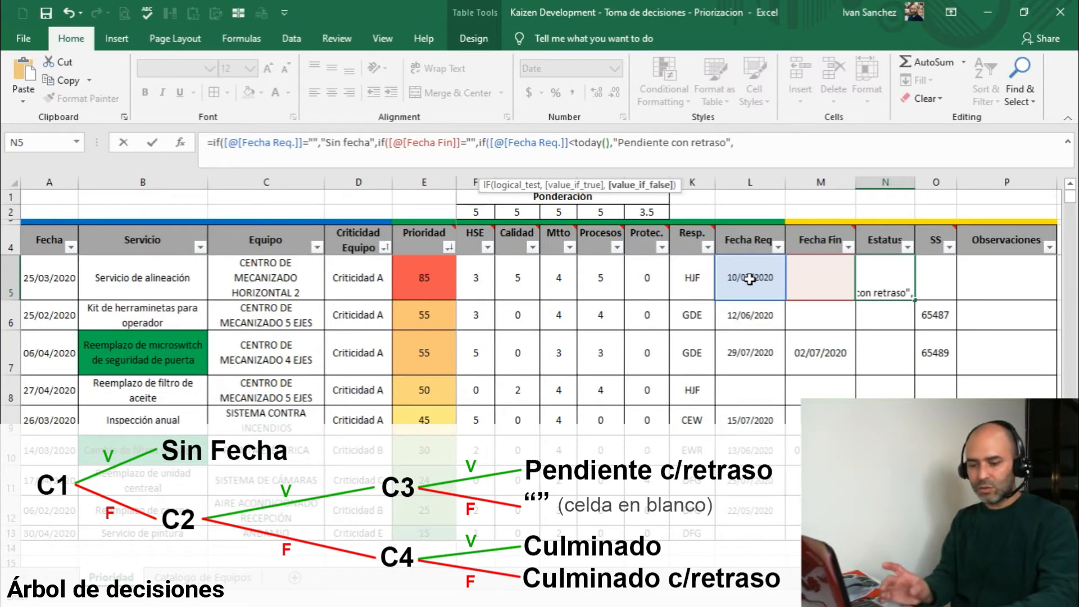
text("")
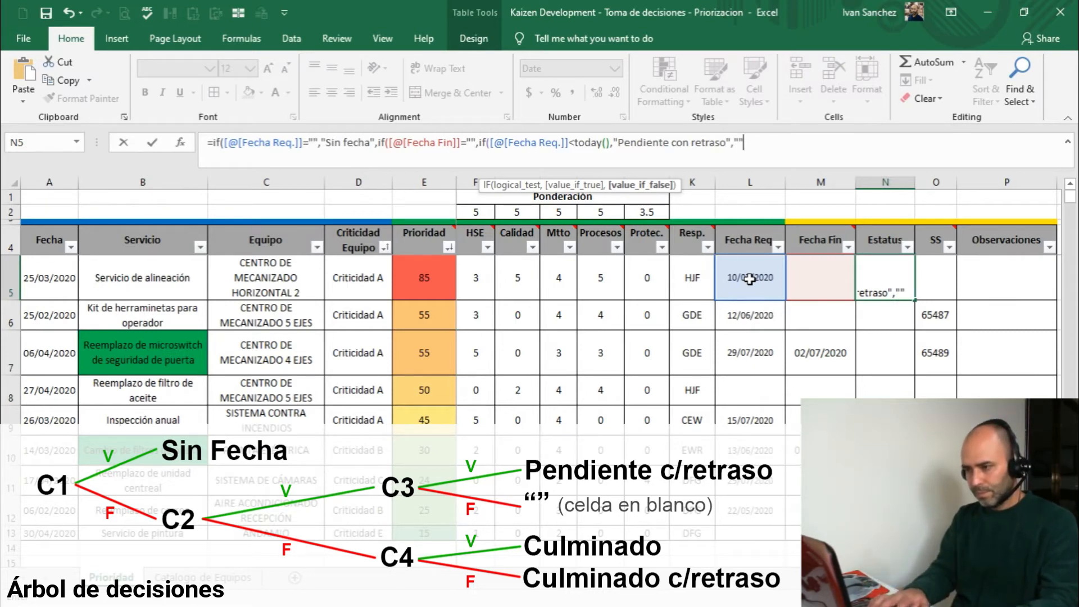
text())
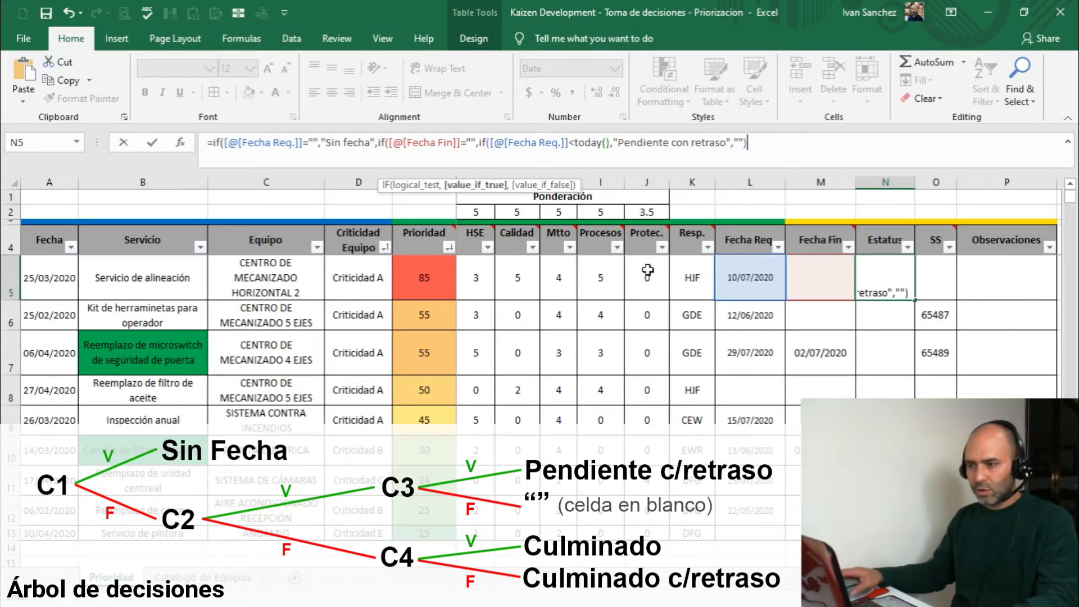
click(485, 186)
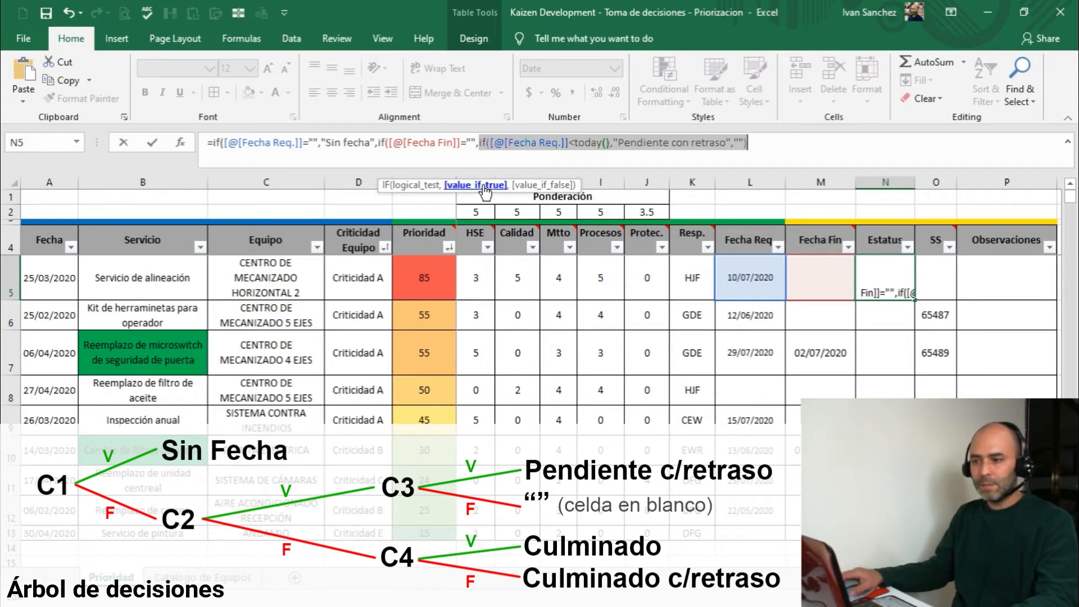
Step: Nest a fourth IF as the false value of the second IF, testing [@[Fecha Fin]]<[@[Fecha Req.]]
click(776, 145)
text(,)
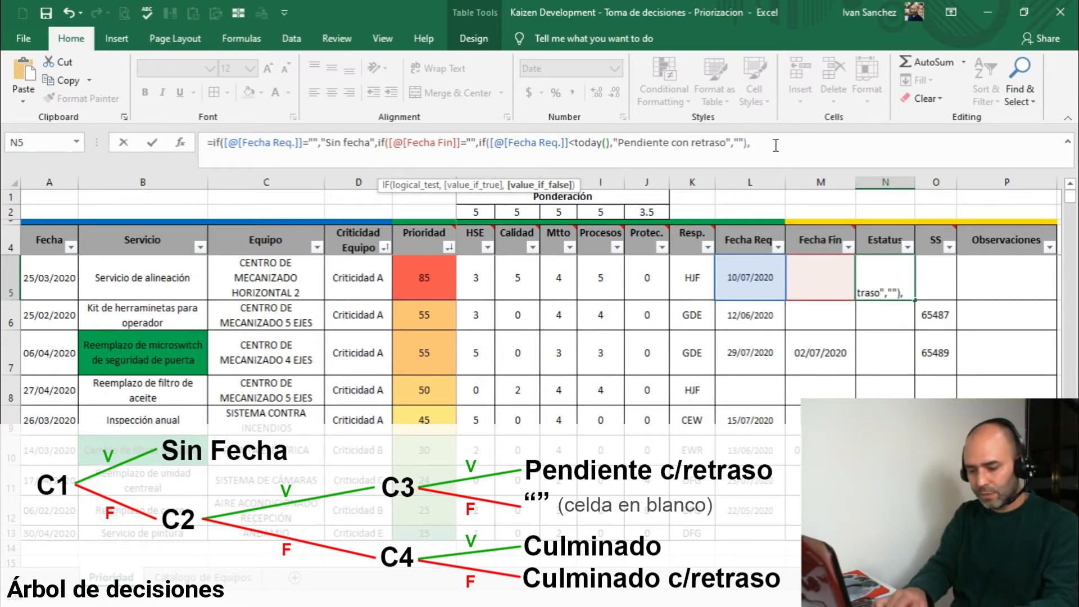
text(if()
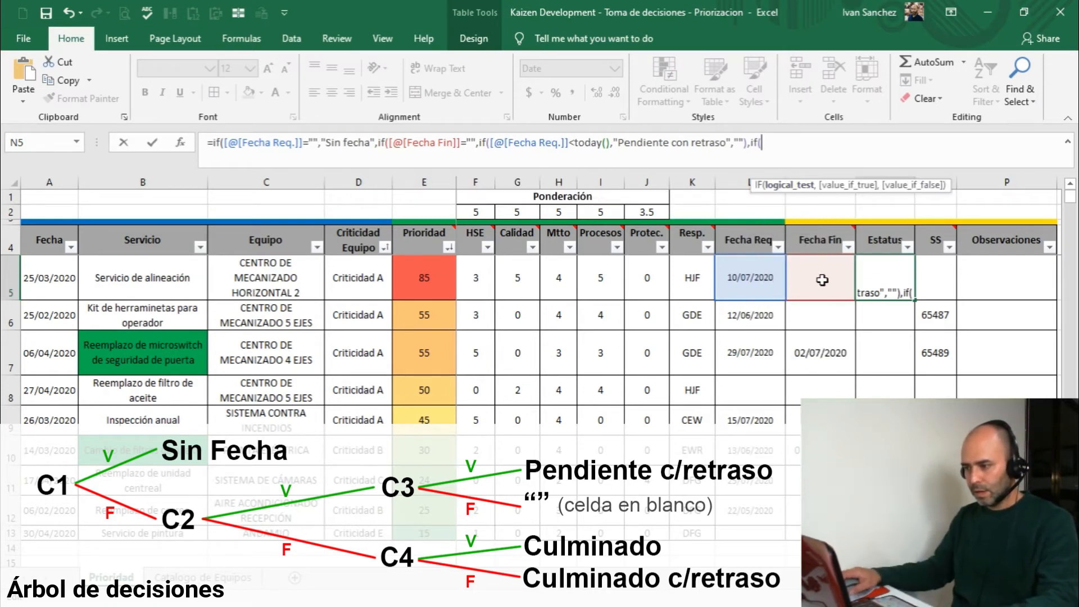
click(823, 280)
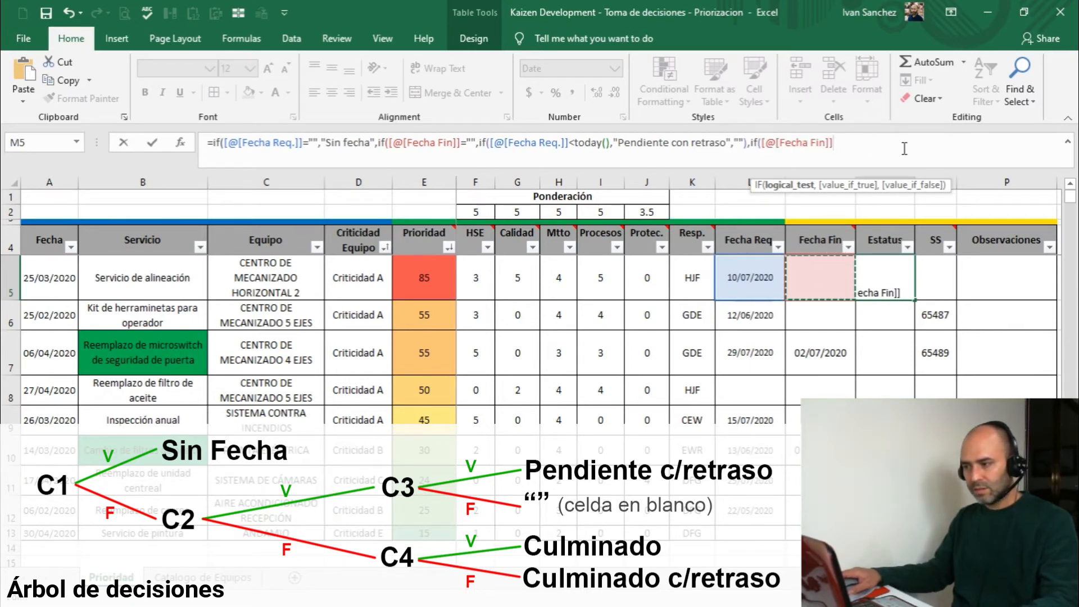
text(<)
click(752, 279)
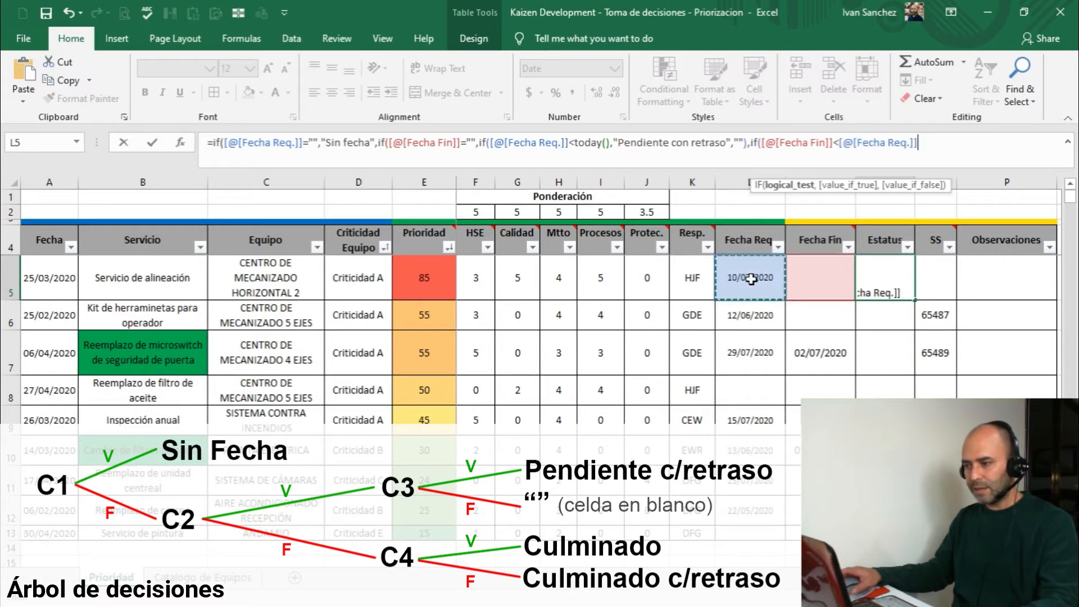
text(,)
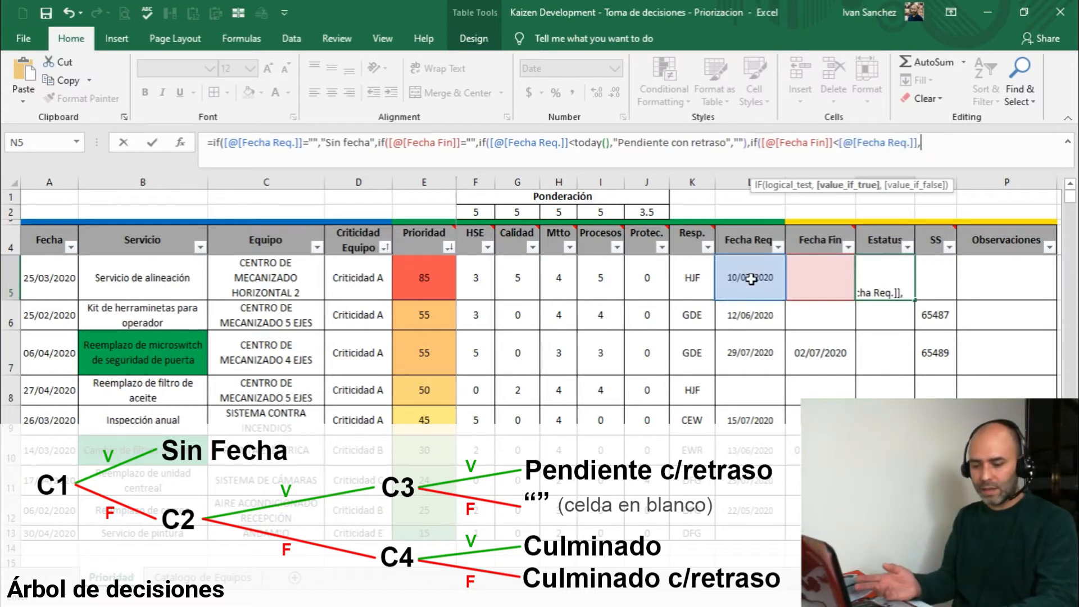
Step: Give the fourth IF "Culminada" as true value and "Culminada con retraso" as false value, and close all open parentheses
text(C)
key(BackSpace)
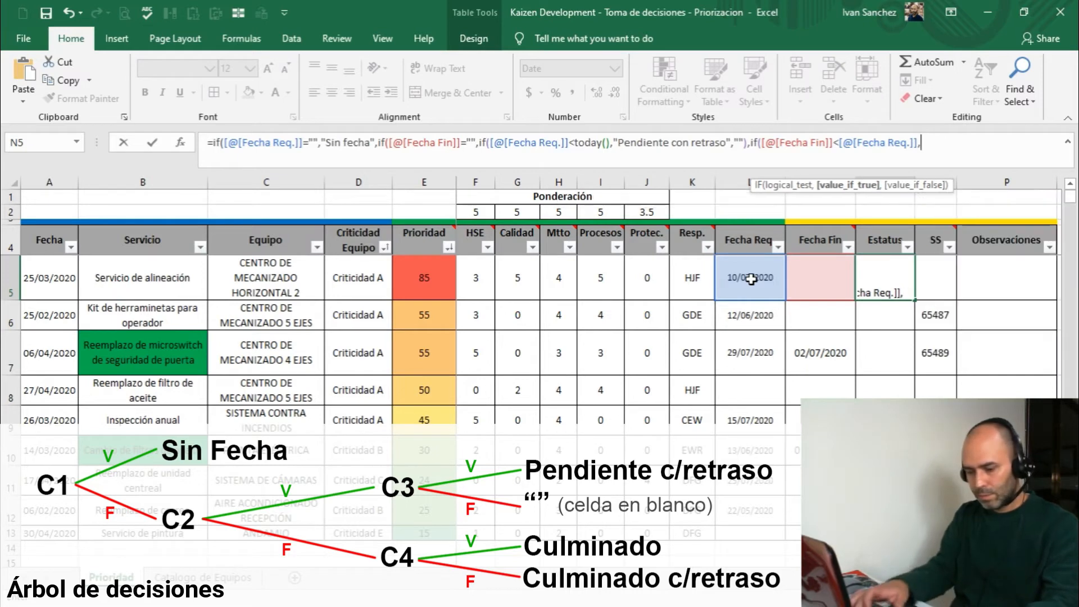
text("Culmina)
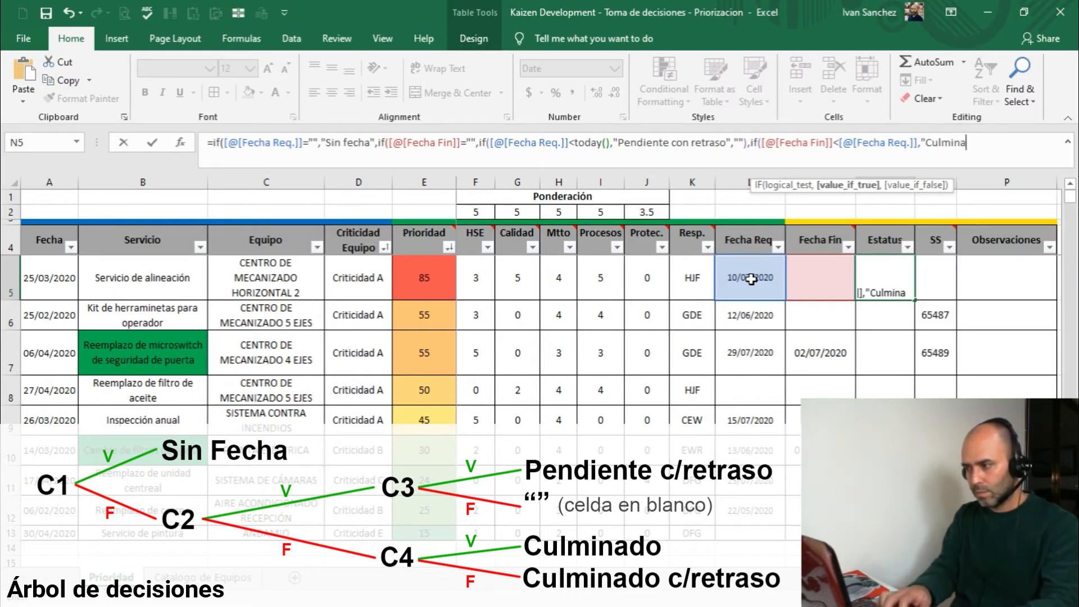
text(da",)
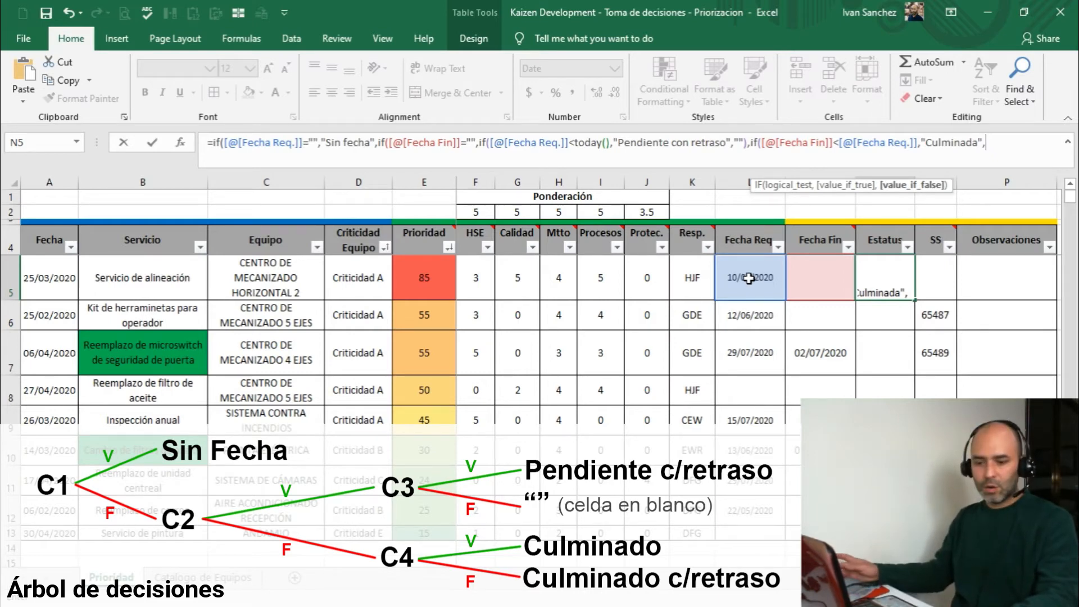
text("Culmi)
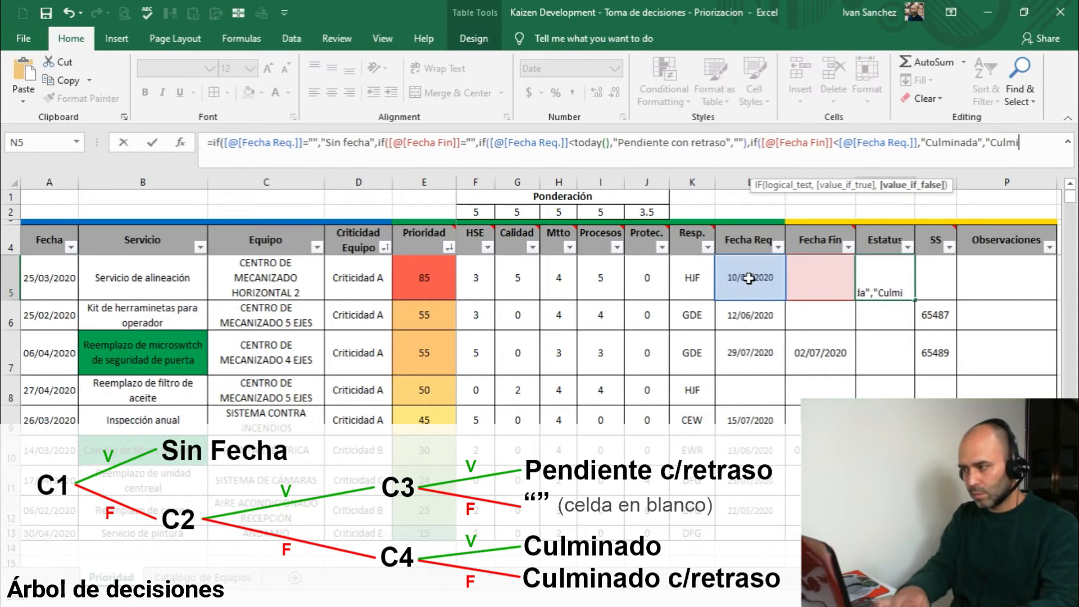
text(nada con re)
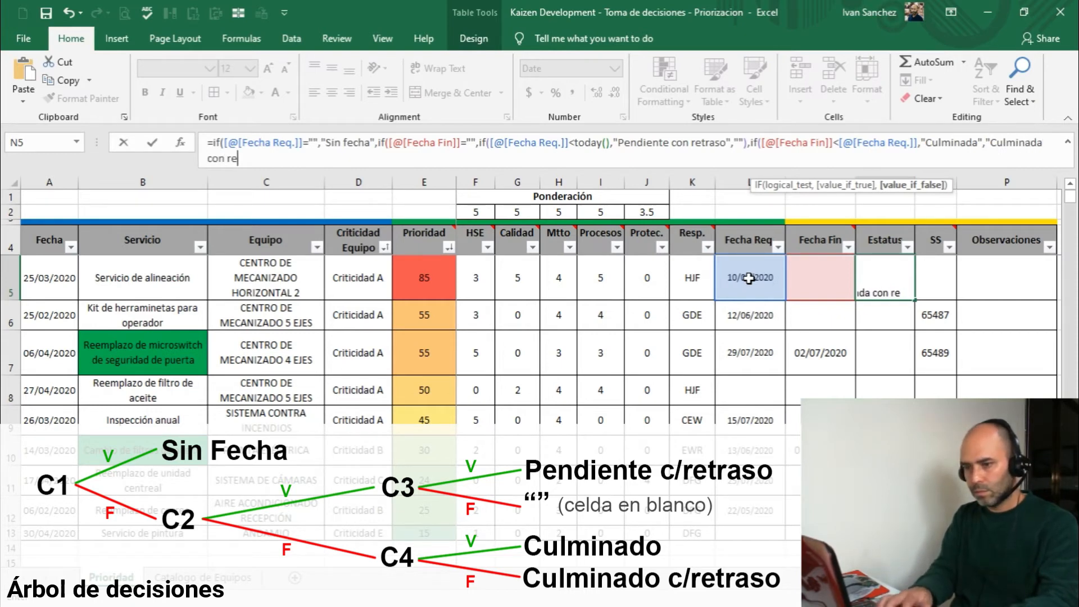
text(traso")
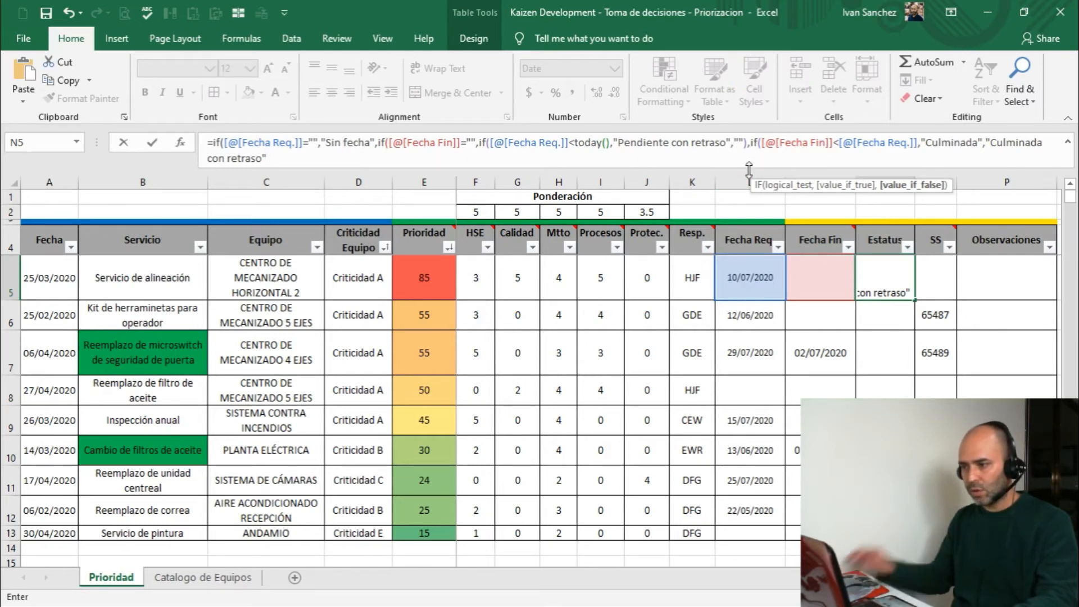
text())
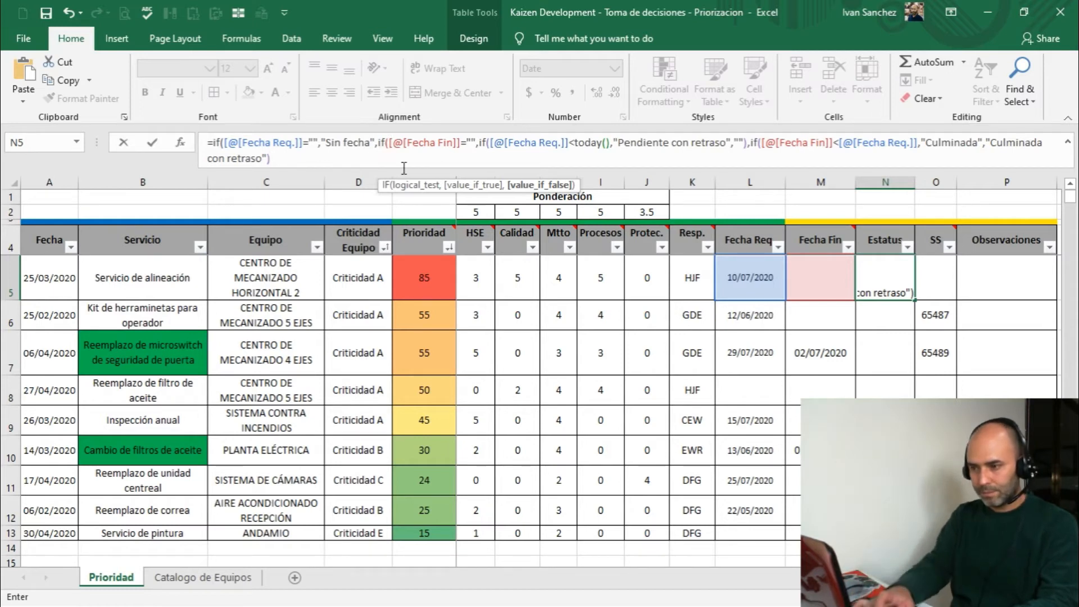
text()))
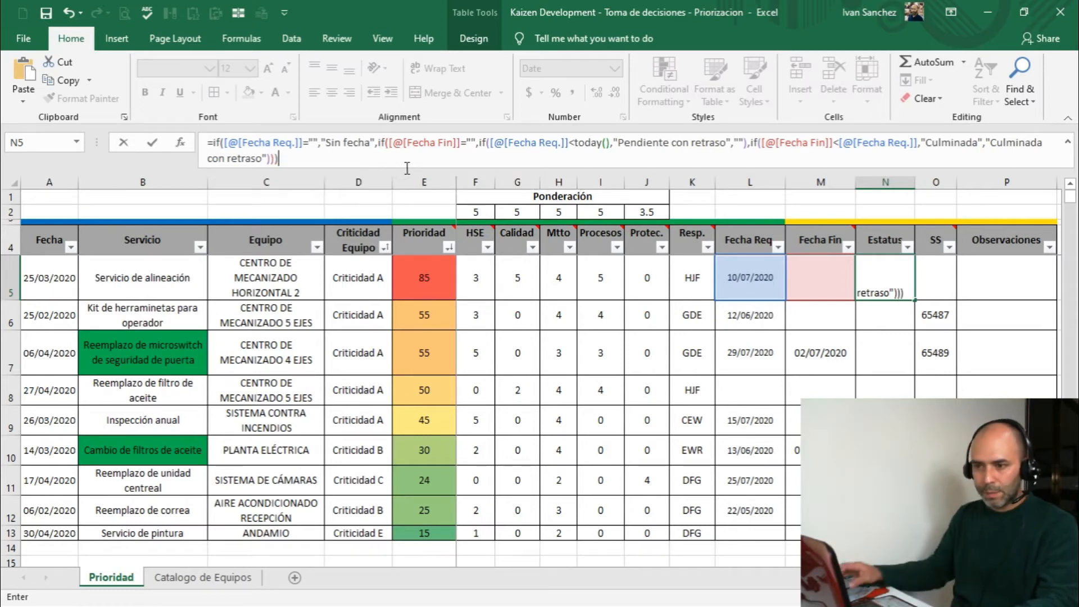
Step: Examine the Estatus formula cell by cell from N5 down to N13 and back up to N5
click(907, 283)
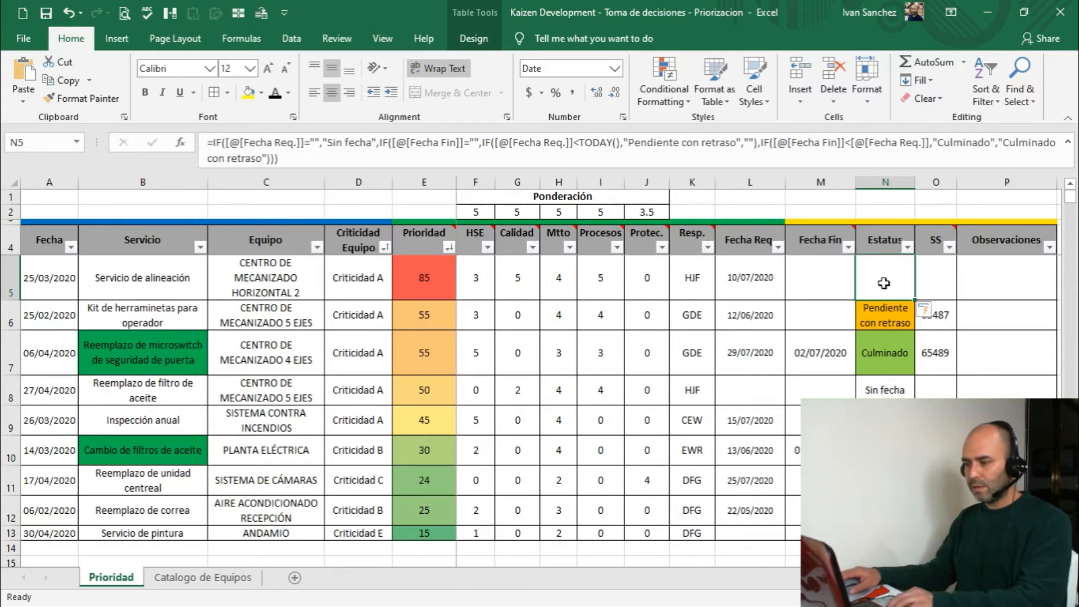
key(Down)
key(Down)
key(Down)
key(Down)
key(Down)
key(Down)
key(Down)
key(Down)
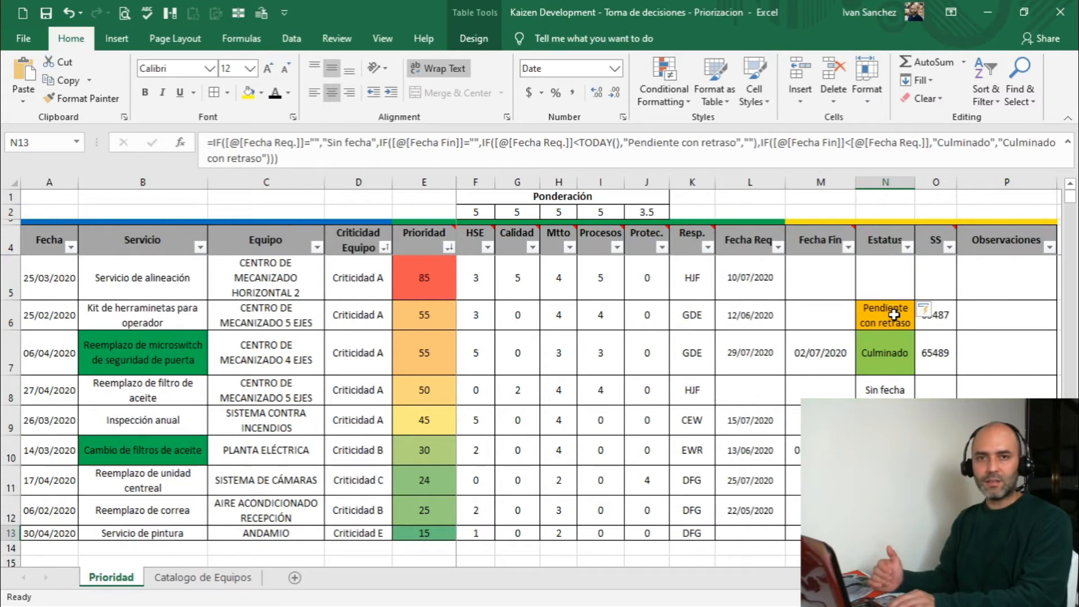
key(Up)
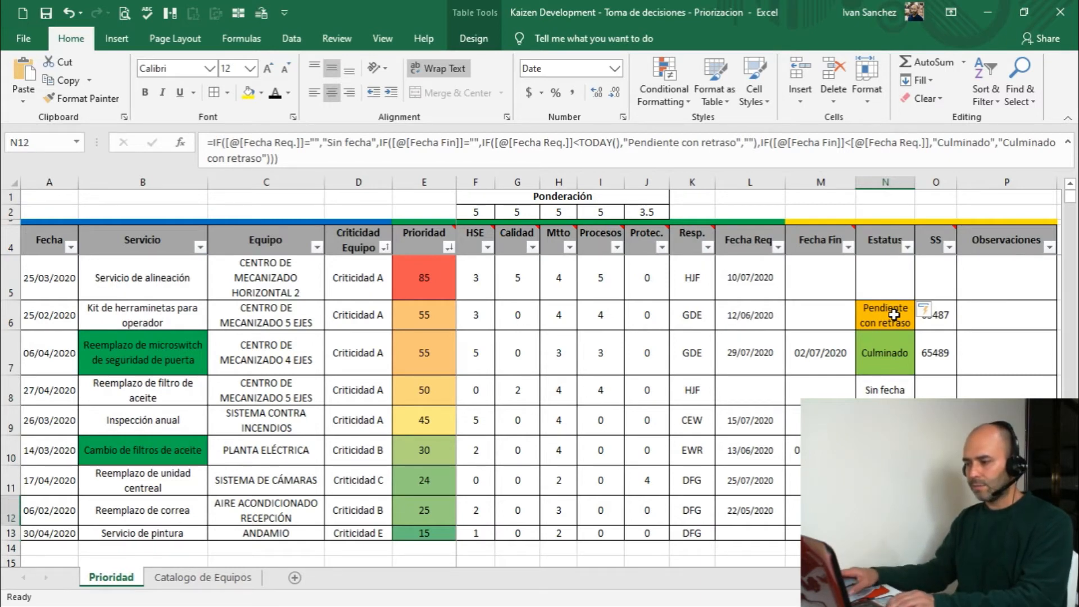
key(Up)
key(Up)
key(Up)
key(Up)
key(Up)
key(Up)
key(Up)
Step: Undo the last change to the Fecha Req. date in row 5
key(ctrl+z)
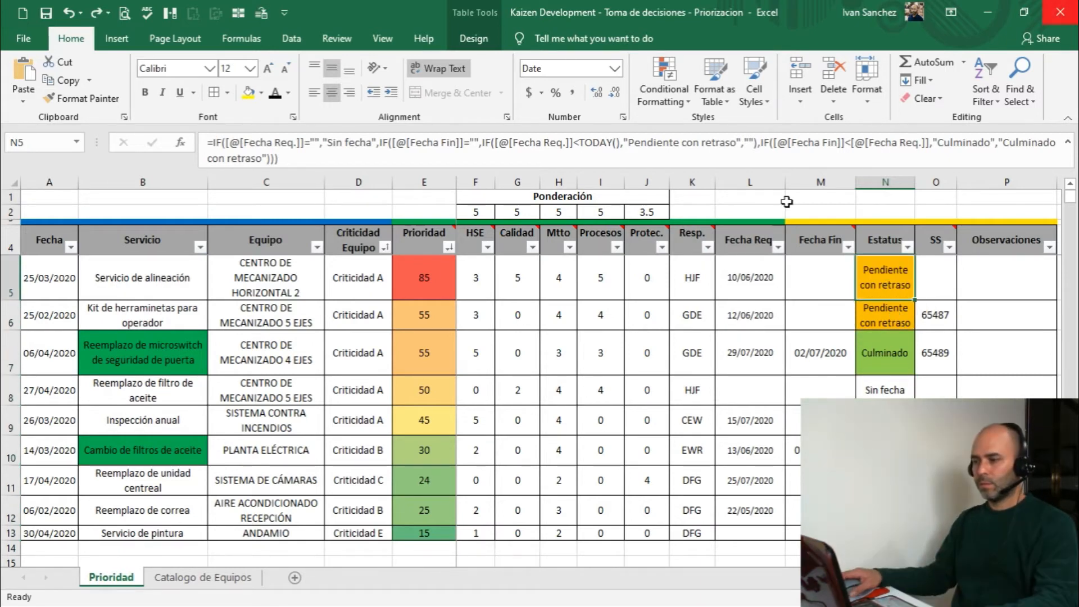
click(819, 195)
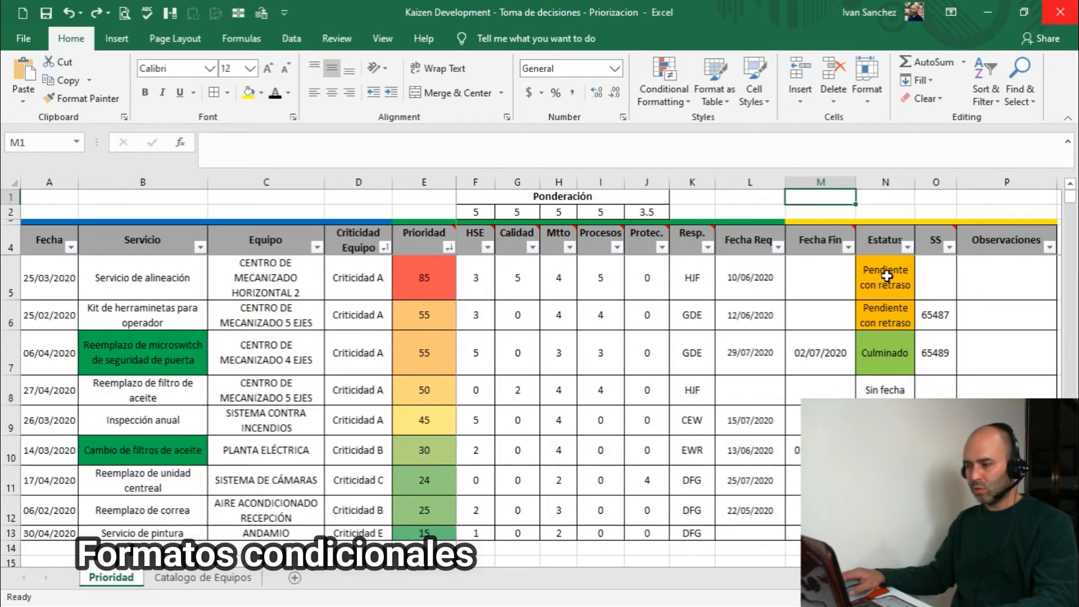
Step: Select rows 5 to 12 of the Estatus, Prioridad and Servicio columns one after another to point out their conditional formatting
drag(886, 279, 886, 480)
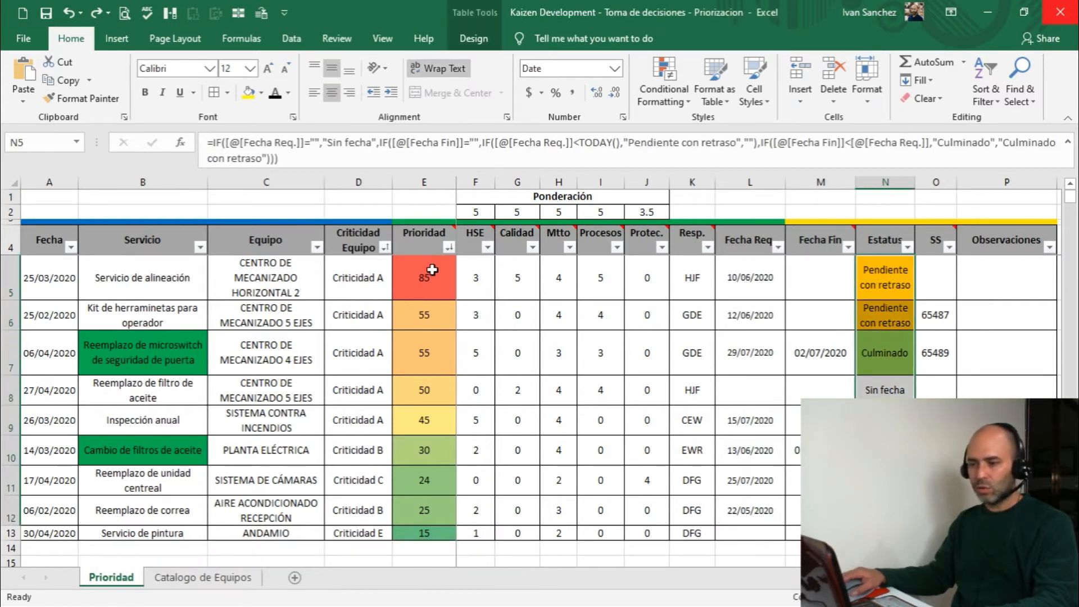
drag(431, 269, 429, 517)
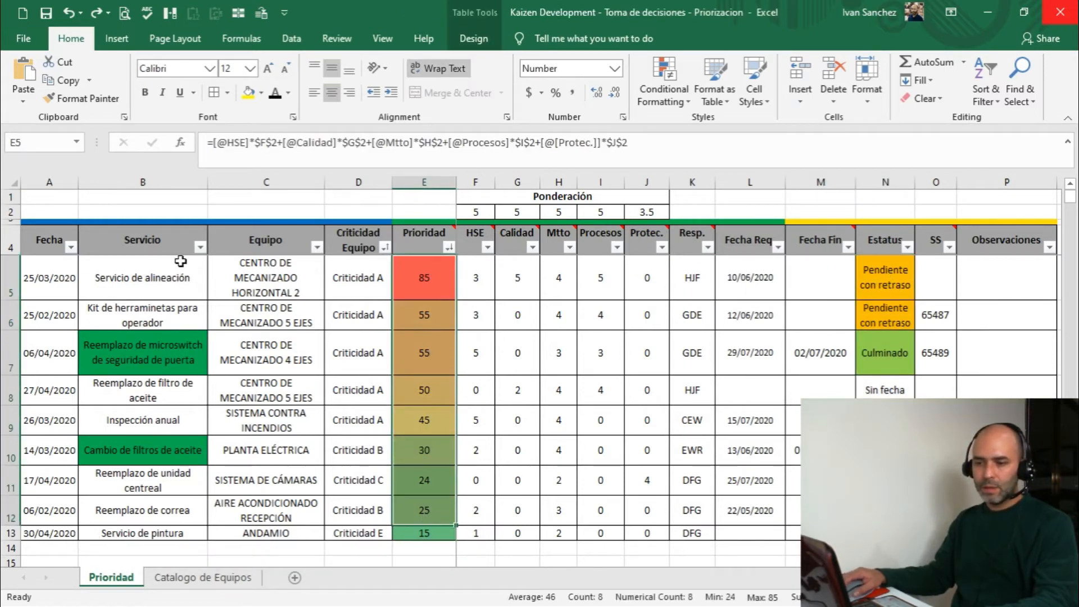
drag(178, 264, 173, 510)
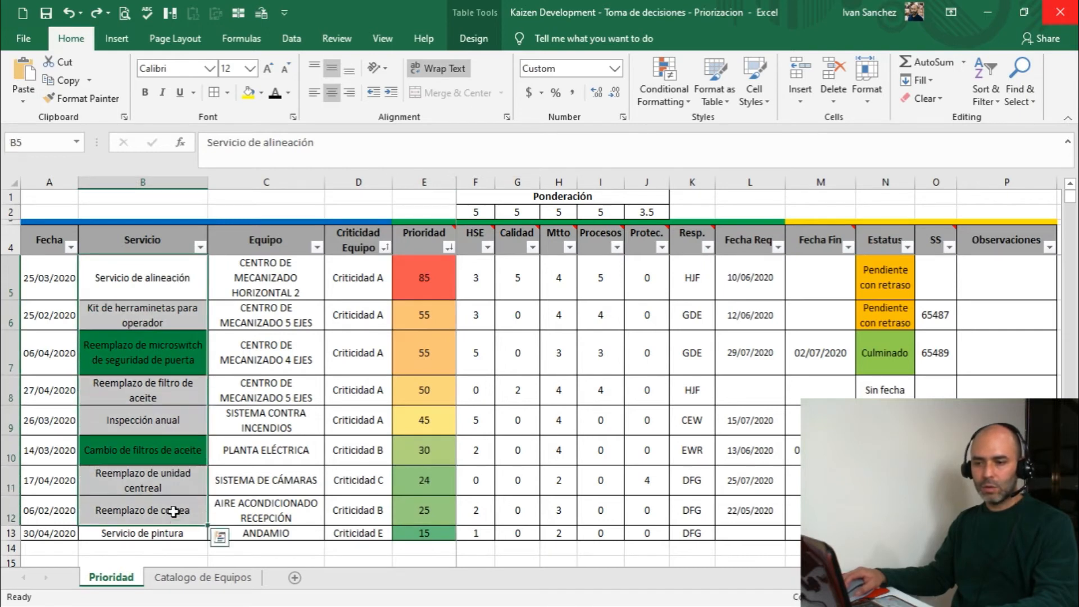
Step: Delete all existing conditional formatting rules of the table, covering the Estatus, Prioridad and Servicio columns
click(907, 270)
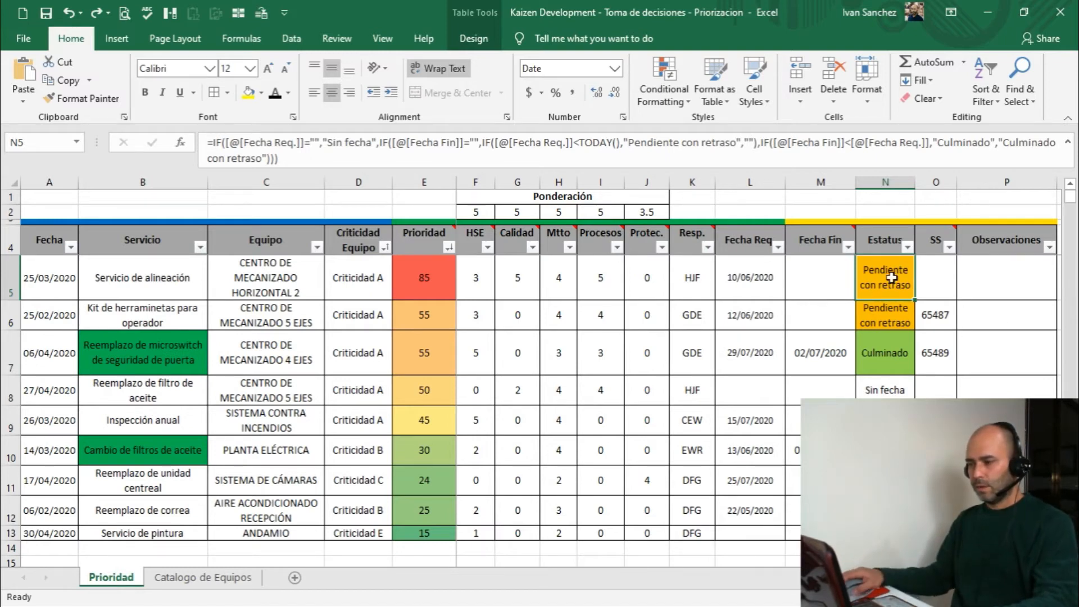
drag(891, 276, 886, 533)
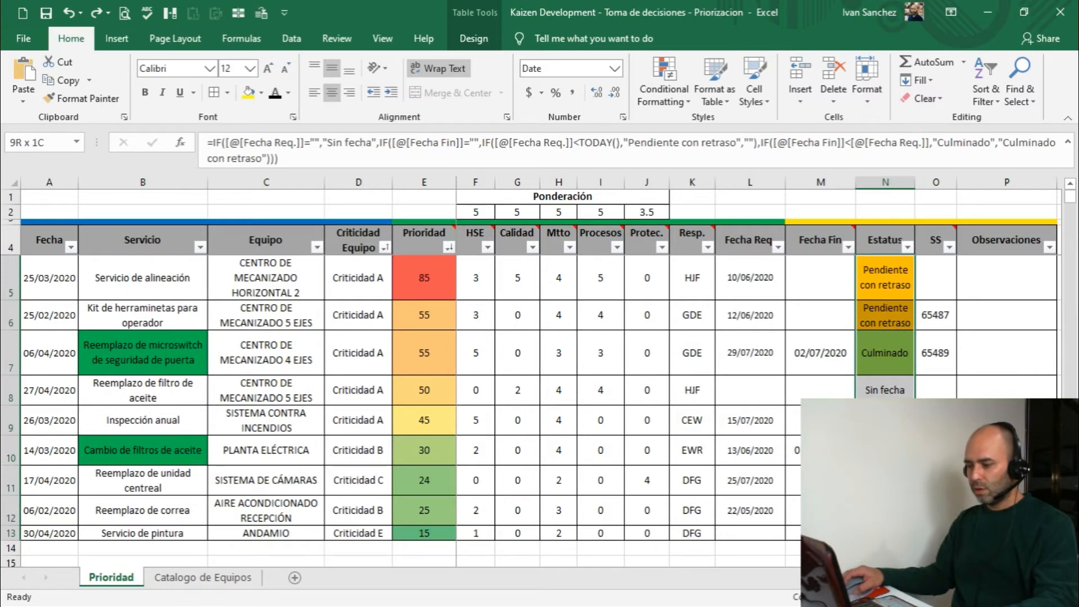
click(677, 79)
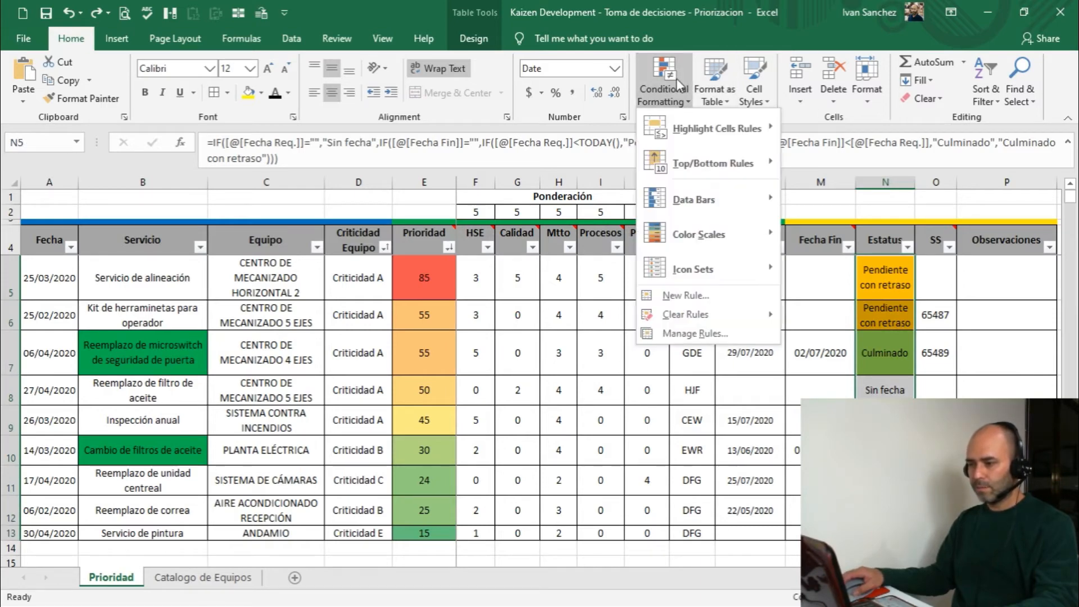
click(736, 335)
click(401, 185)
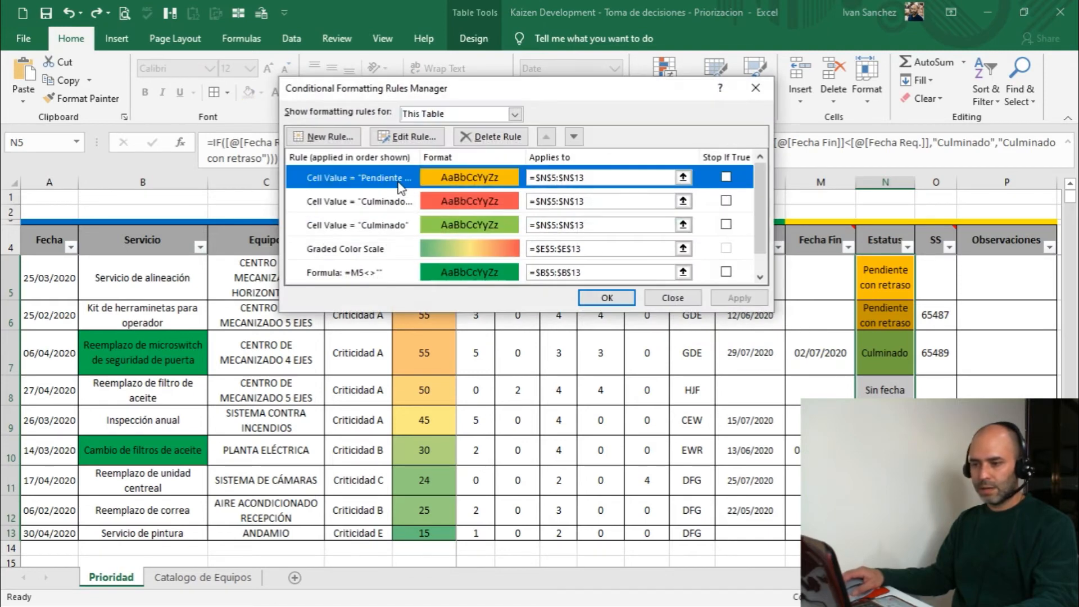
click(494, 138)
click(495, 138)
click(494, 138)
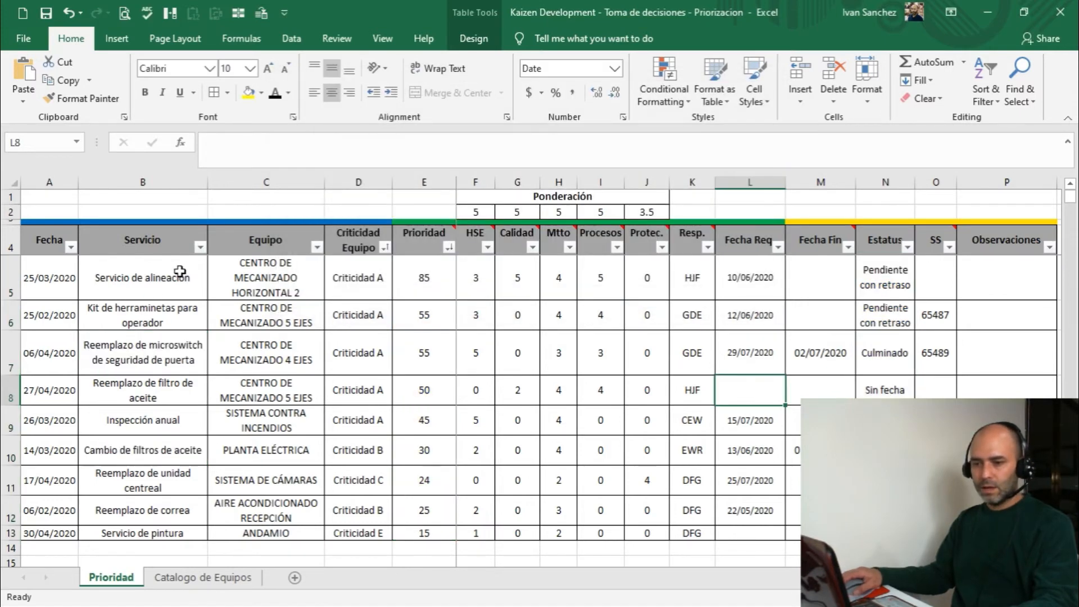
Step: Start a new conditional formatting rule on Estatus cells N5:N13 for cells whose value is equal to Culminado
drag(885, 278, 886, 533)
click(653, 84)
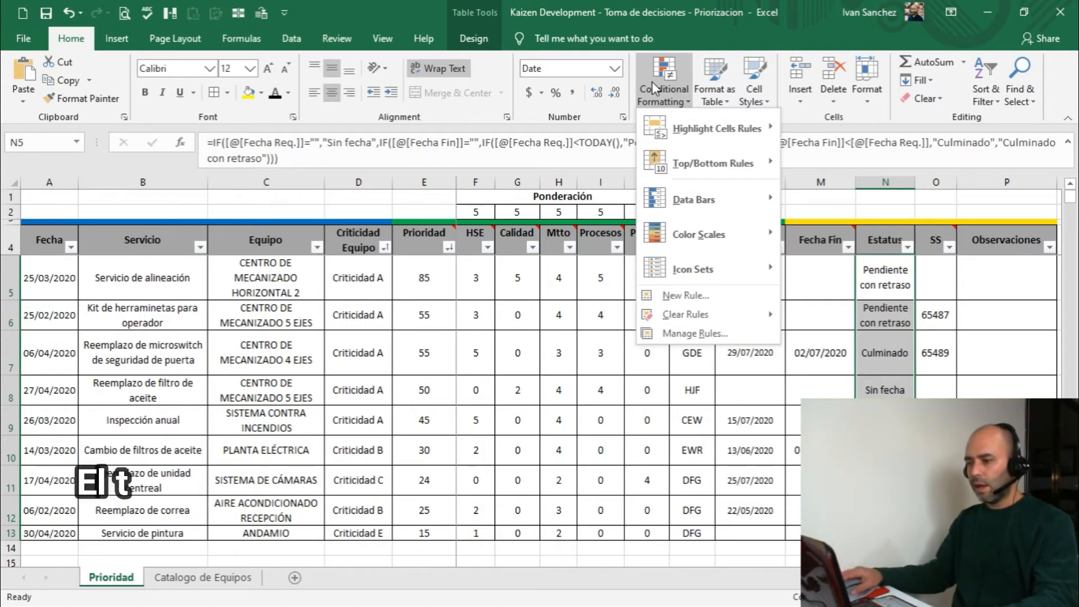
click(726, 298)
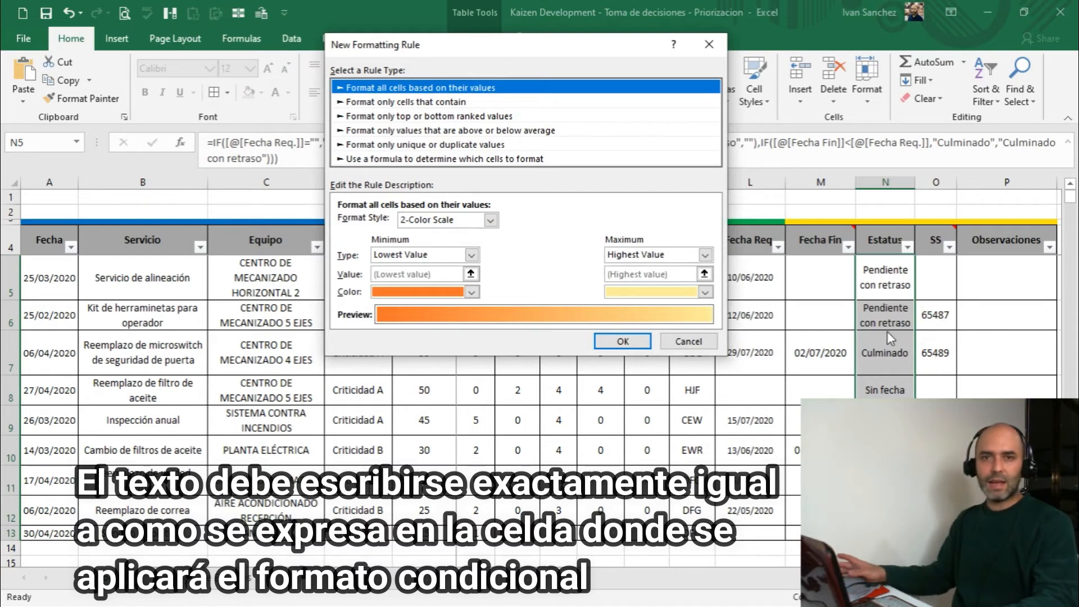
click(488, 102)
click(519, 228)
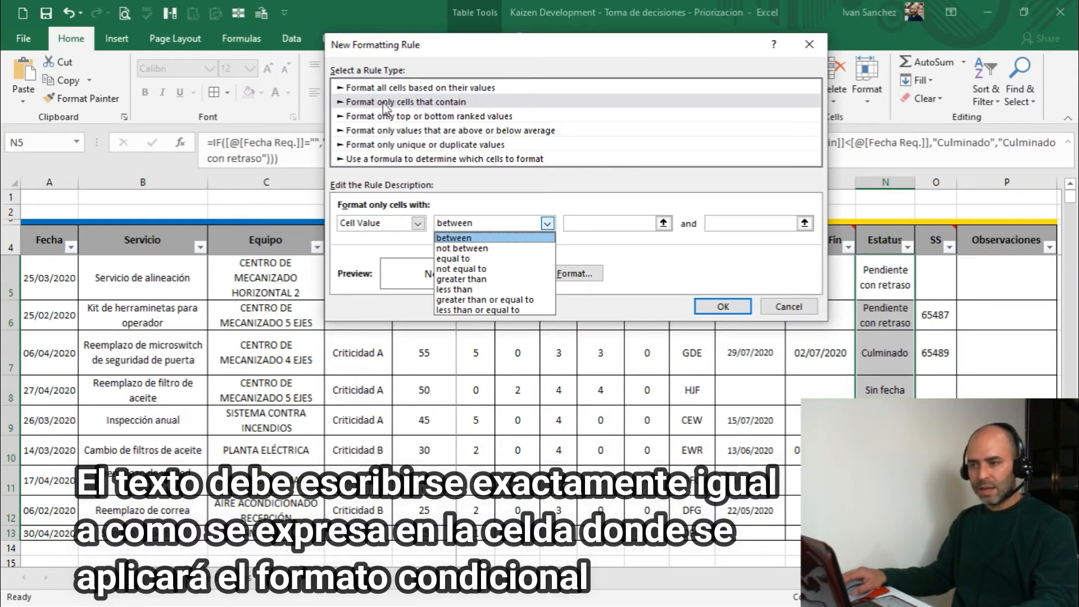
click(490, 258)
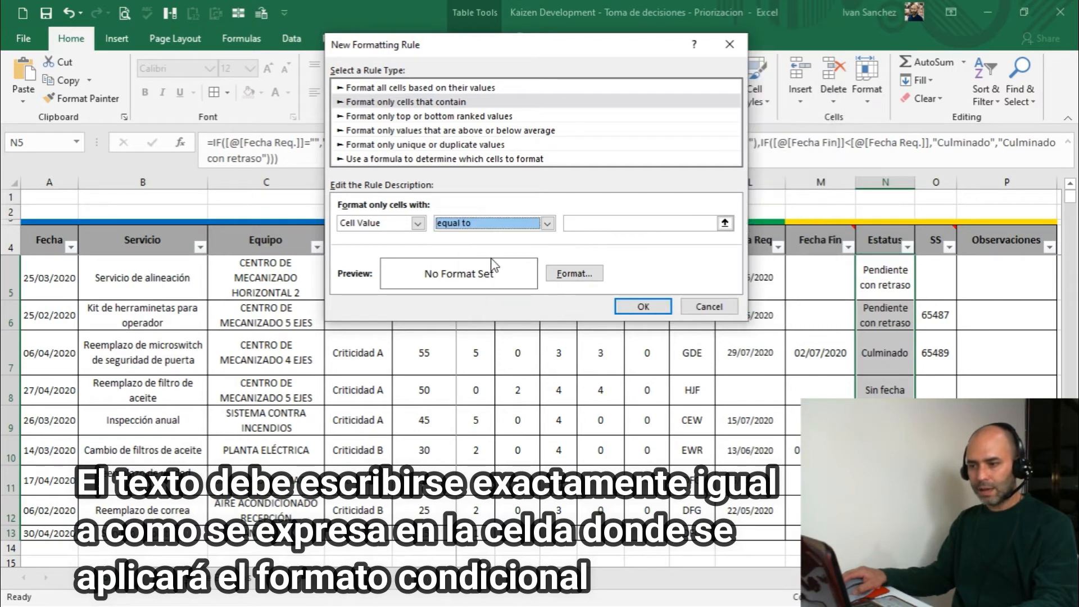
click(616, 225)
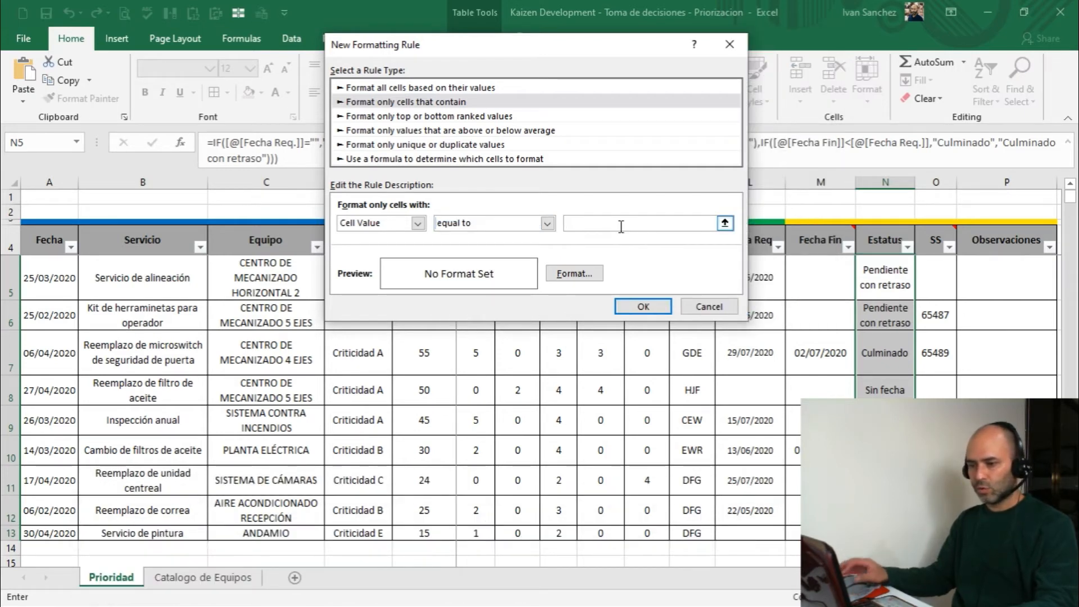
text(Culminado)
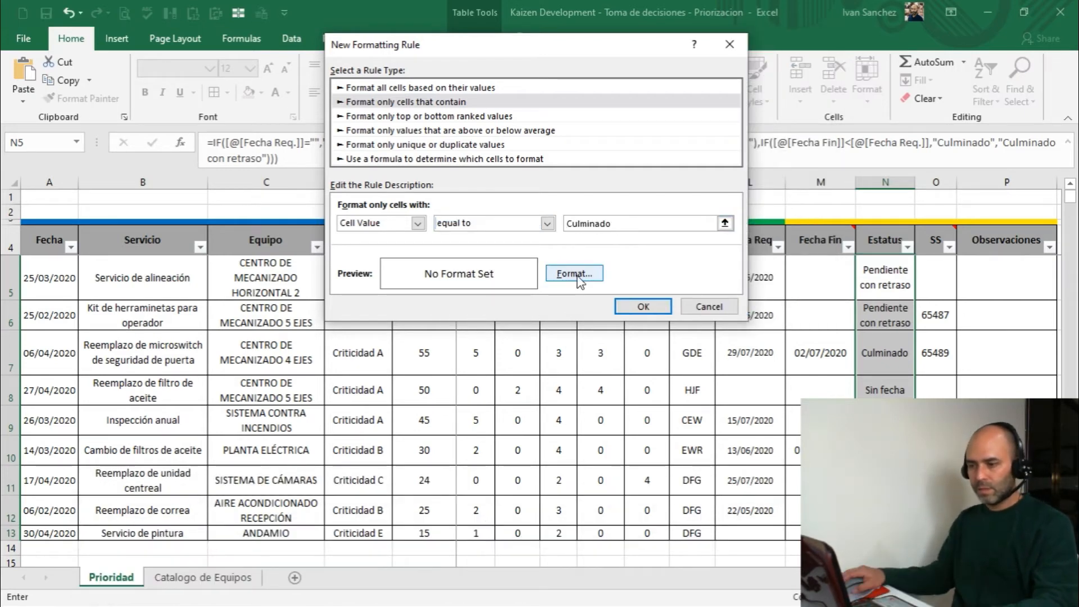
Step: Give the Culminado rule a light green fill and apply it to the Estatus cells
click(576, 274)
click(476, 97)
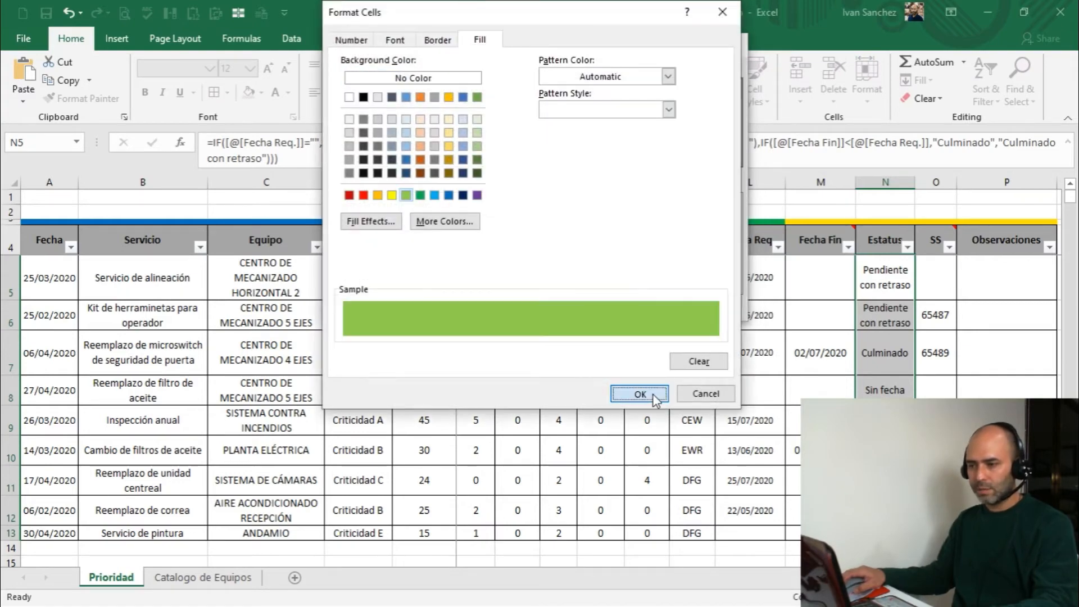
click(639, 393)
click(562, 305)
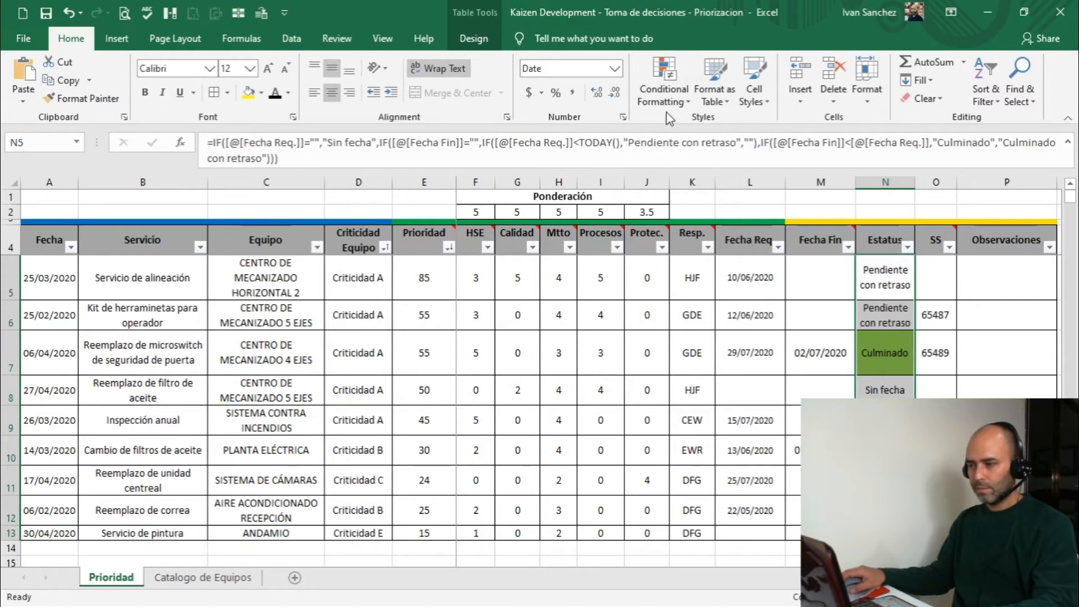
Step: Add a second Estatus rule that fills cells equal to "Sin fecha" with grey
click(665, 96)
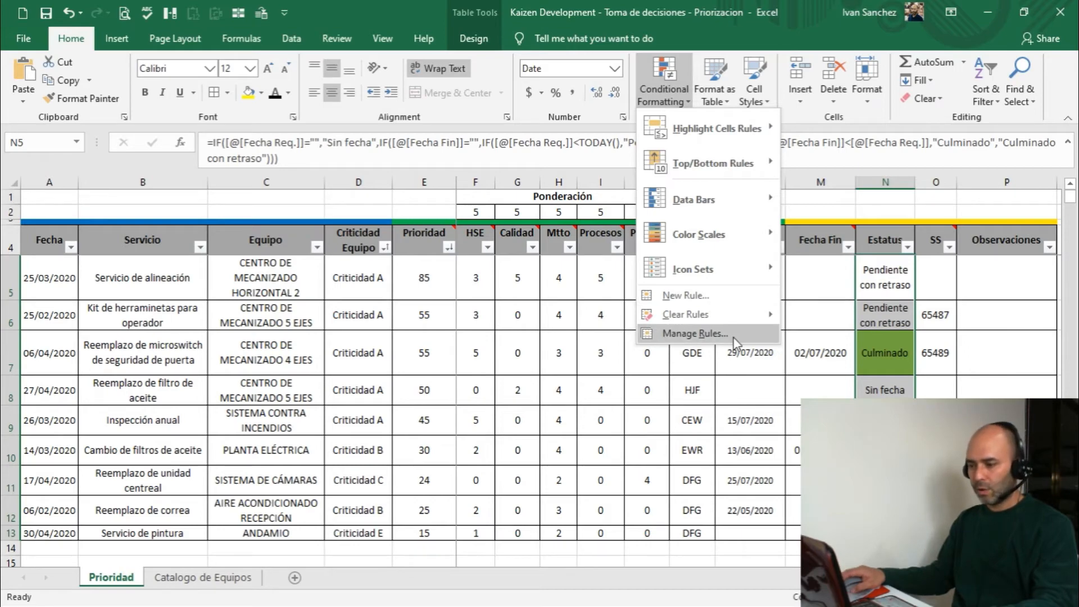
click(695, 334)
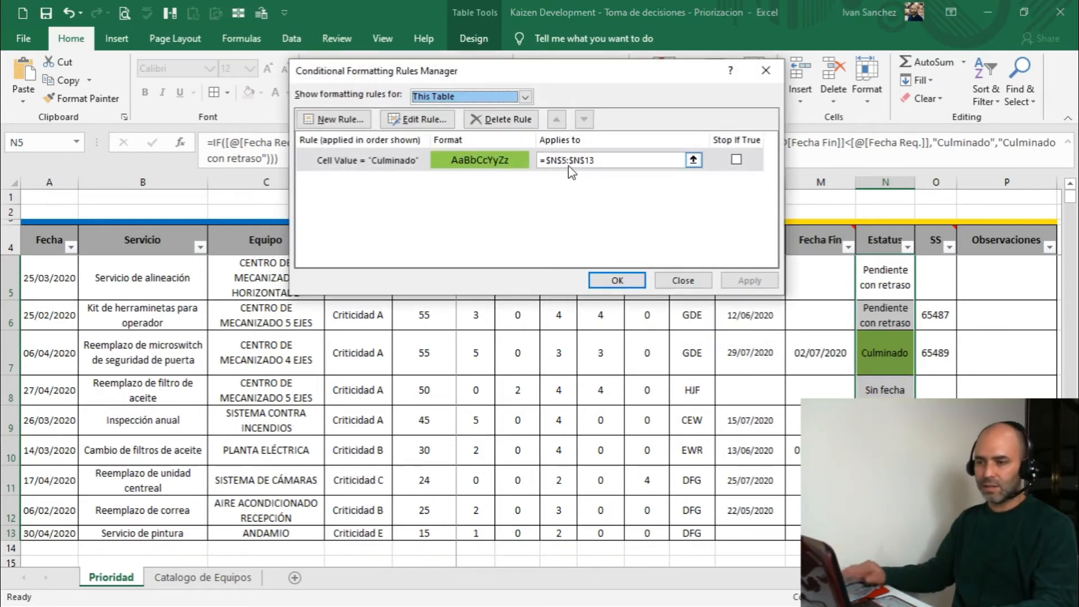
click(335, 118)
click(557, 206)
click(494, 239)
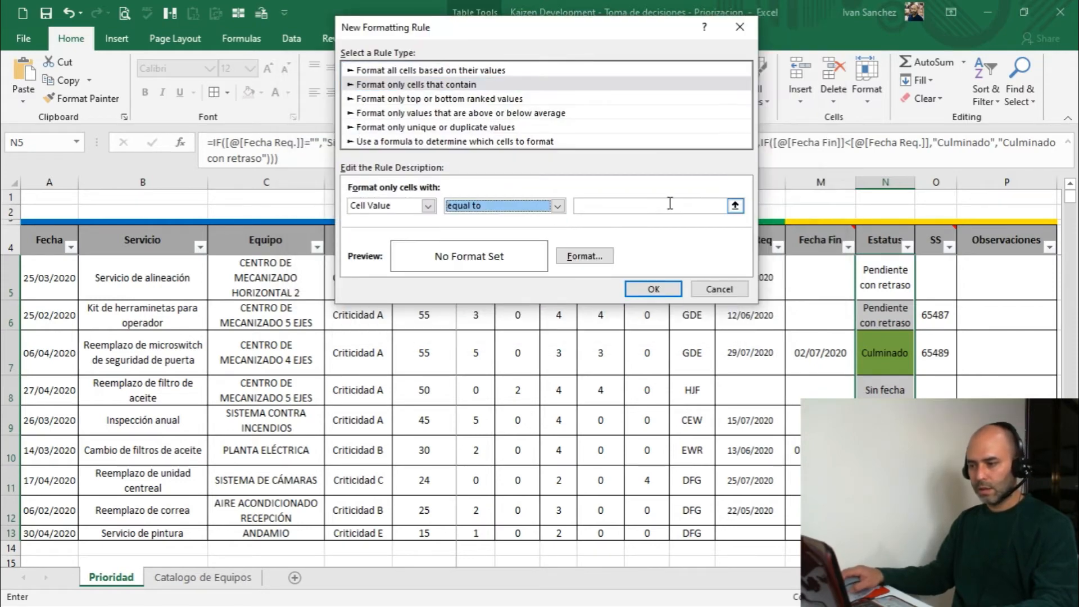
click(670, 206)
text(Sin fecha)
click(585, 256)
click(363, 161)
click(650, 393)
click(652, 289)
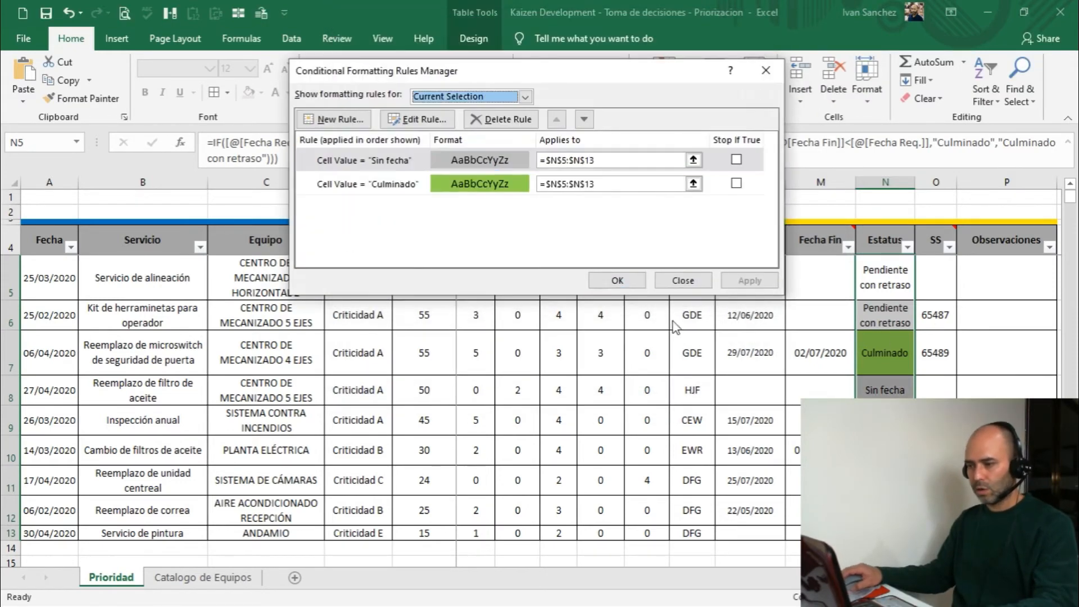
Step: Add another Estatus rule that fills cells equal to "Pendiente con retraso" with orange
click(335, 119)
click(416, 85)
click(557, 205)
click(495, 240)
click(646, 206)
text(Pendiente con retraso)
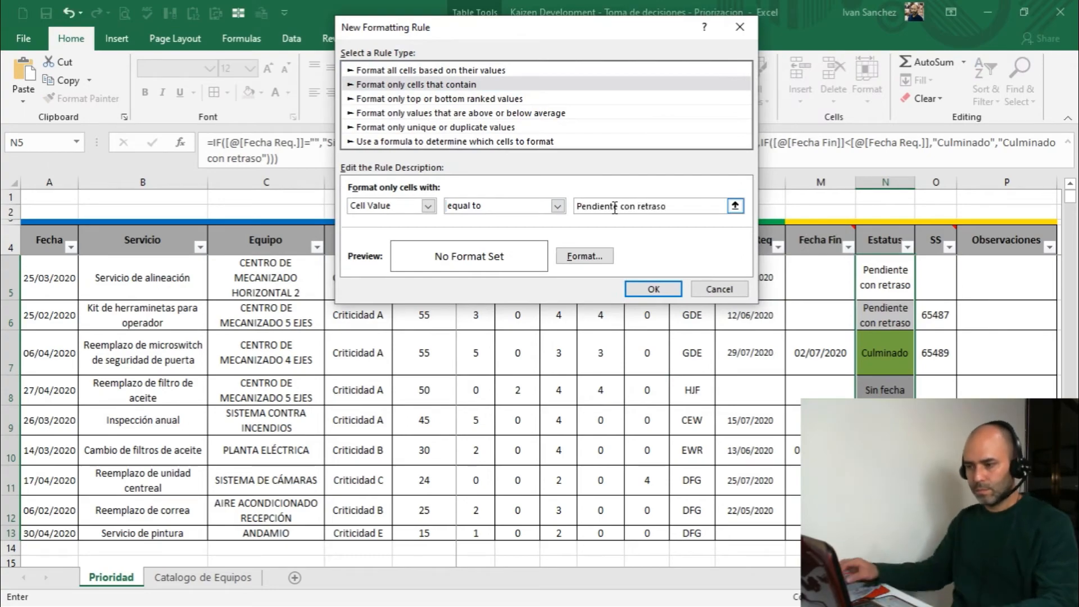
click(585, 257)
click(389, 198)
click(651, 393)
click(653, 289)
Step: Add a fourth Estatus rule that fills cells equal to "Culminado con retraso" with red
click(416, 85)
click(558, 205)
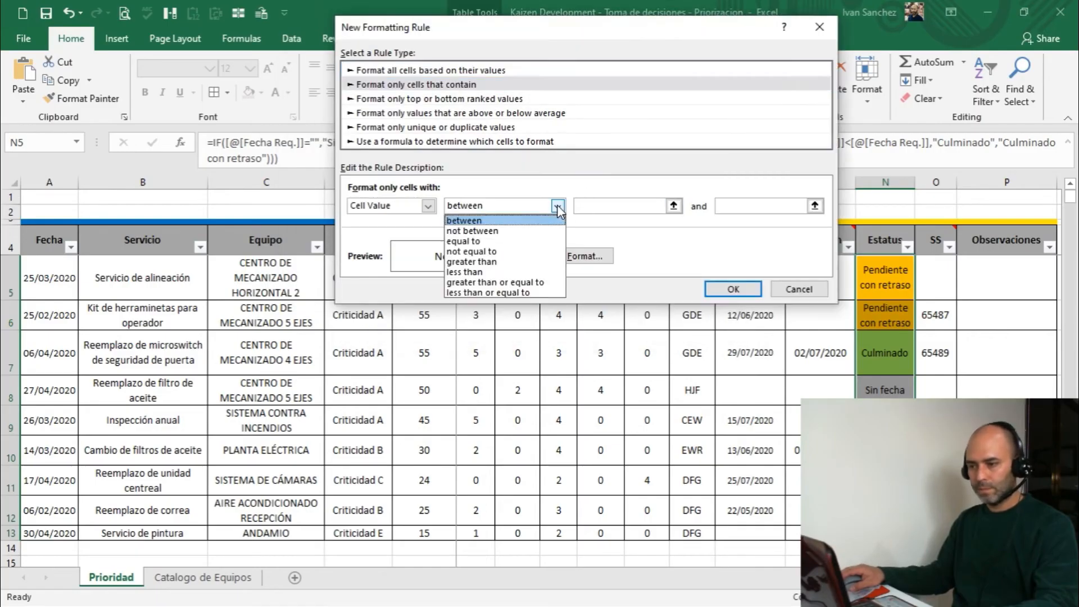
click(495, 240)
click(622, 209)
text(Culminado con retraso)
click(584, 257)
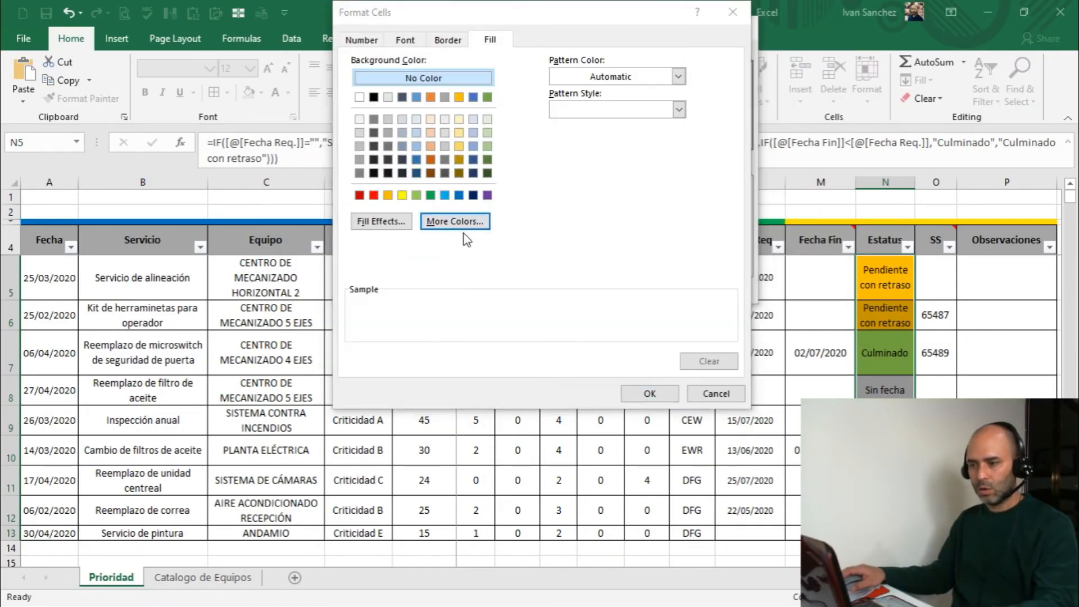
click(376, 198)
click(651, 393)
click(653, 290)
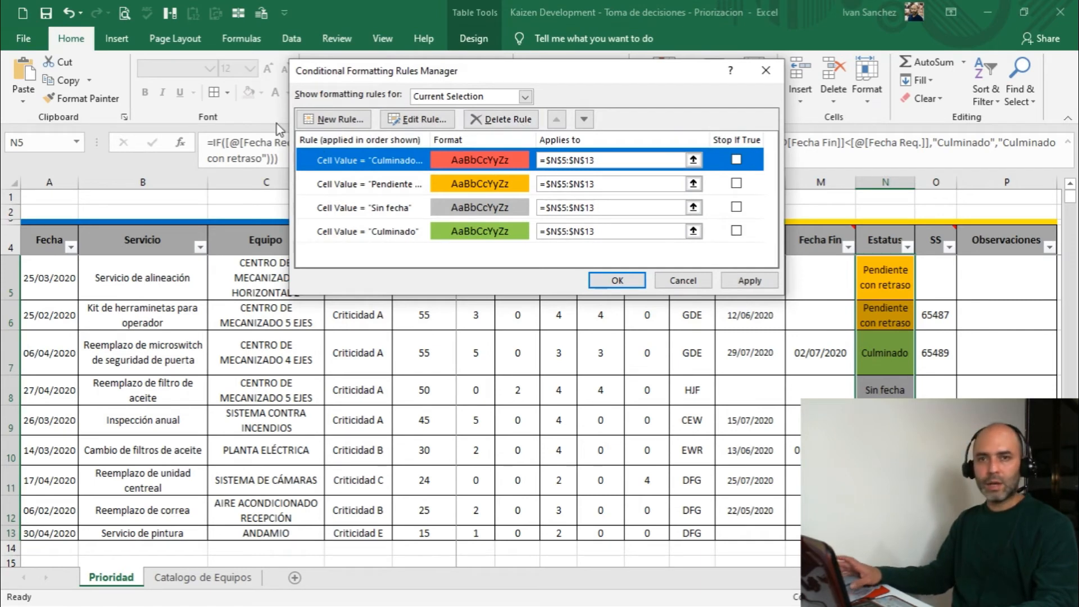
Step: Check the range the Estatus rules apply to, and close the rules manager keeping all four rules
drag(621, 160, 564, 160)
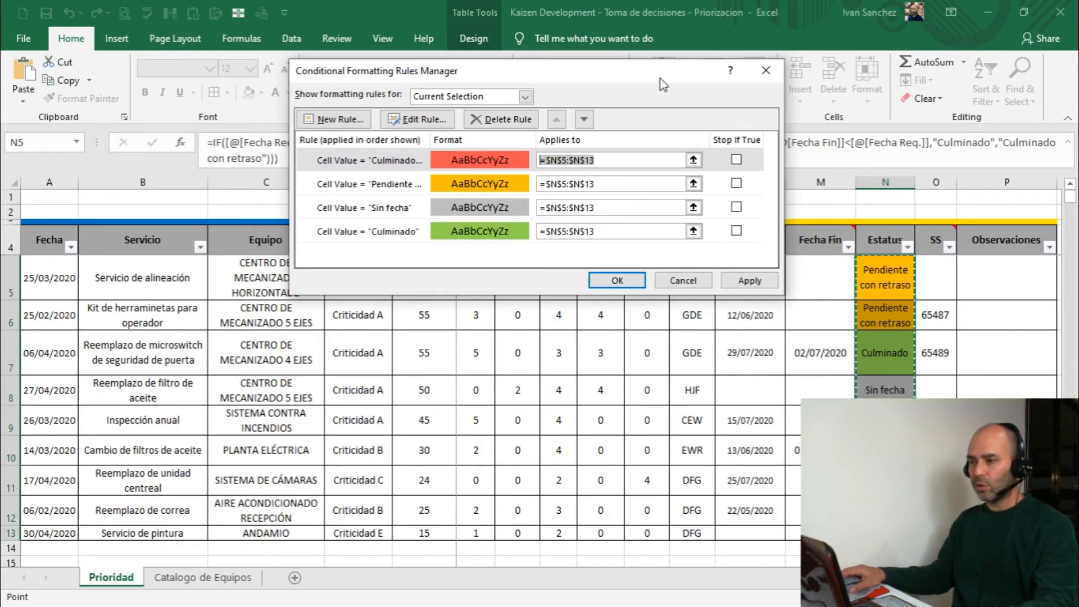
drag(661, 78, 720, 191)
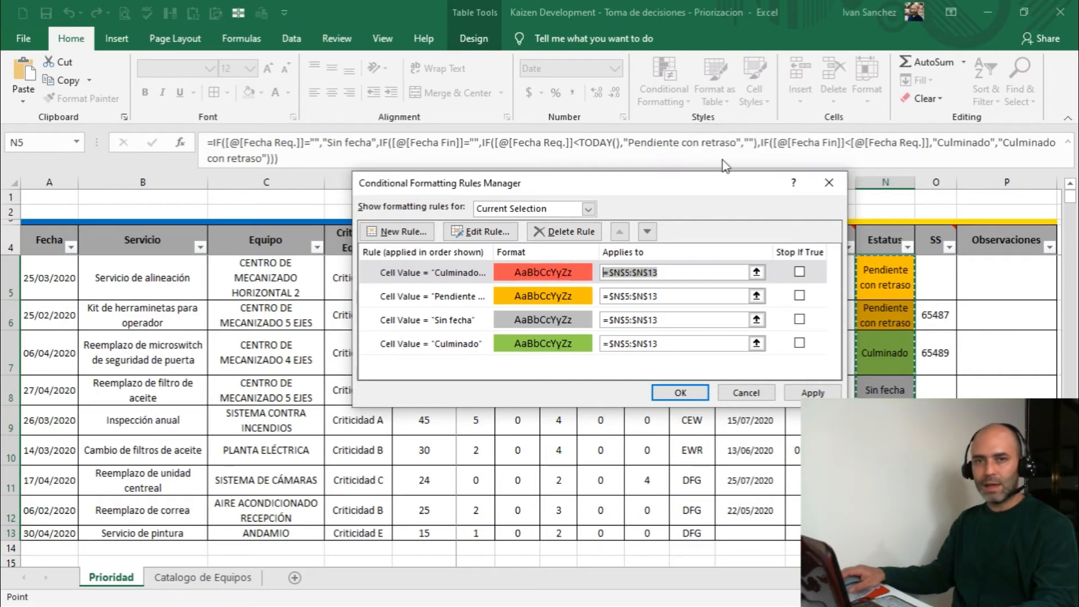
drag(639, 192, 426, 45)
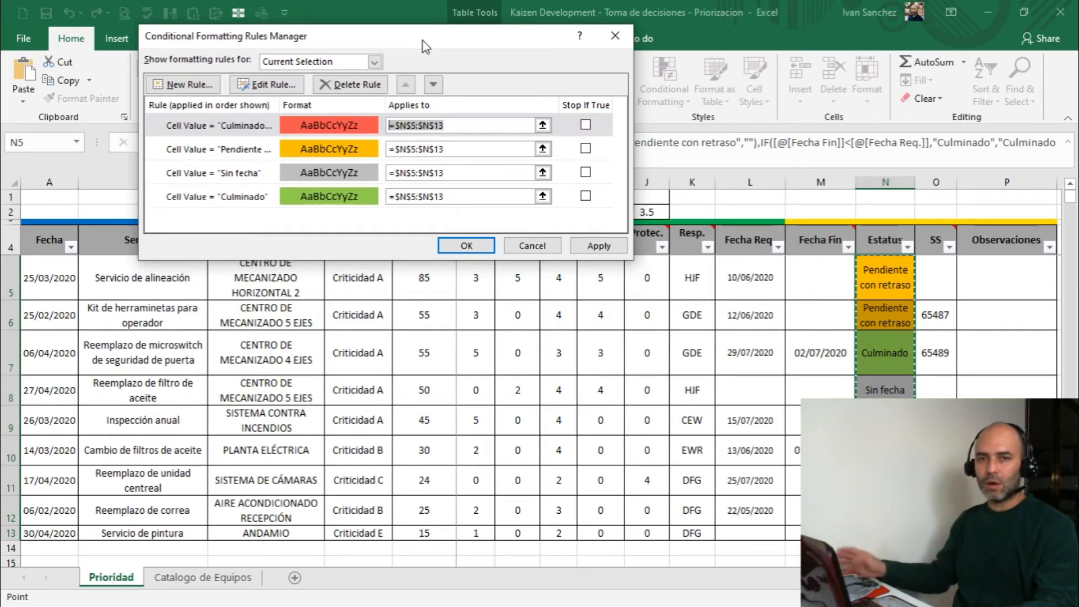
drag(425, 45, 527, 193)
key(Escape)
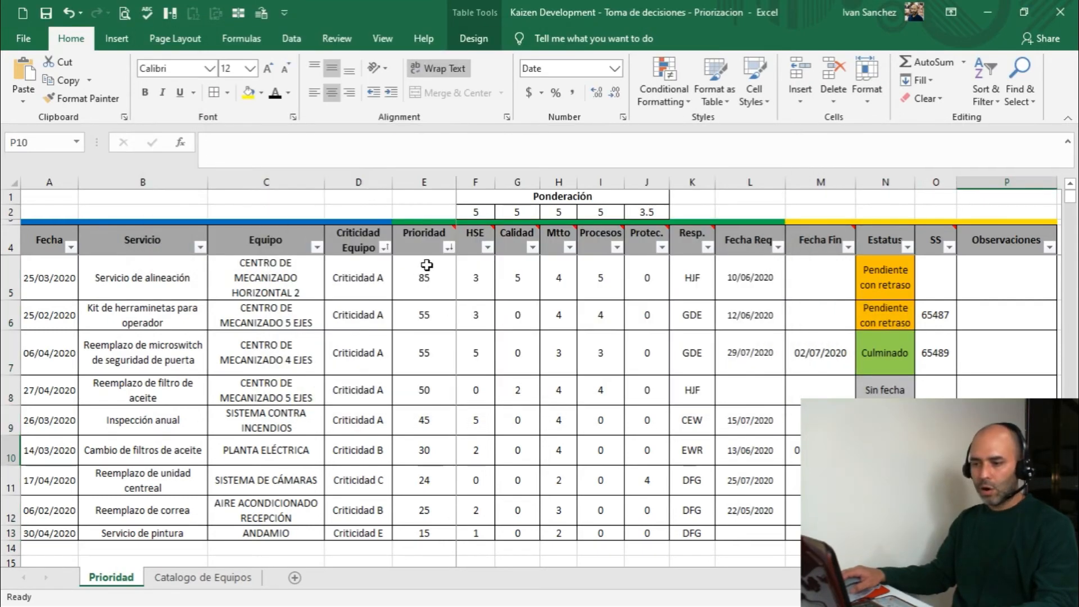
Step: Apply a three-color scale to Prioridad cells E5:E13, with red for the highest, yellow for middle and green for the lowest values
drag(424, 278, 444, 533)
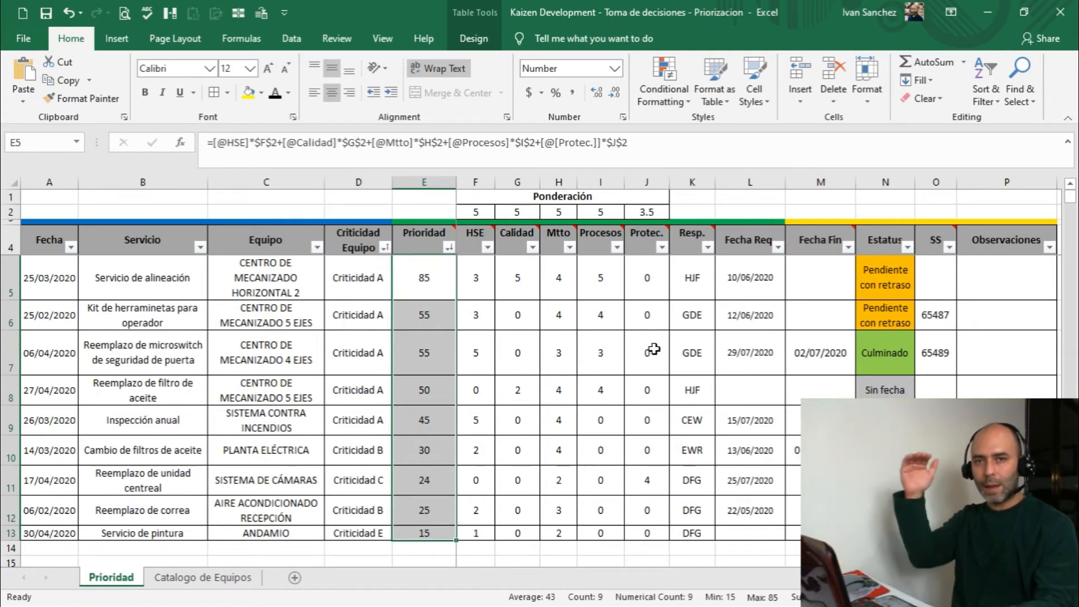
click(659, 90)
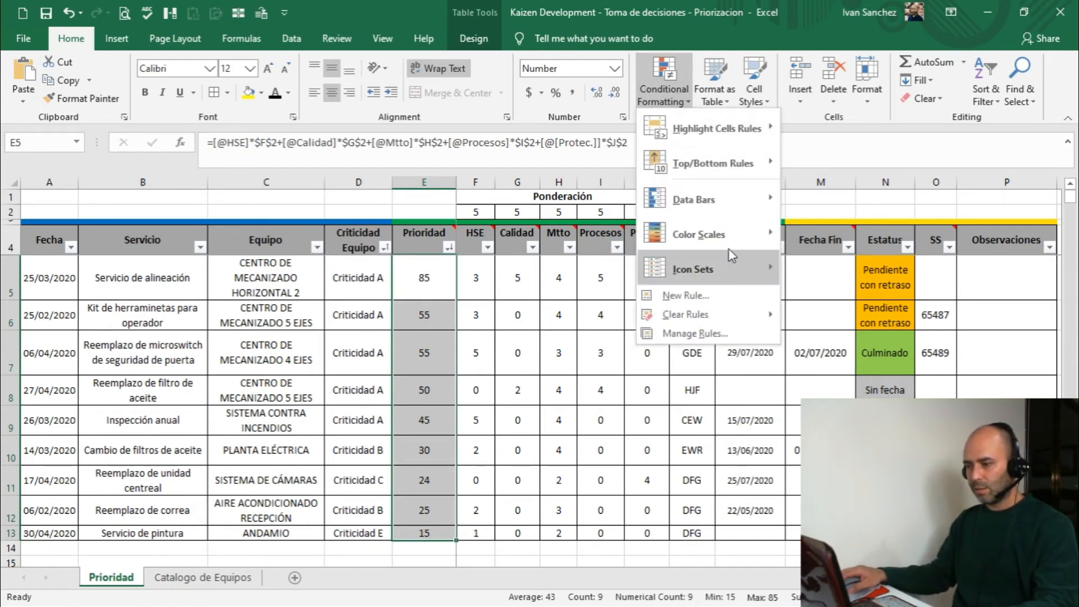
mouse_move(738, 243)
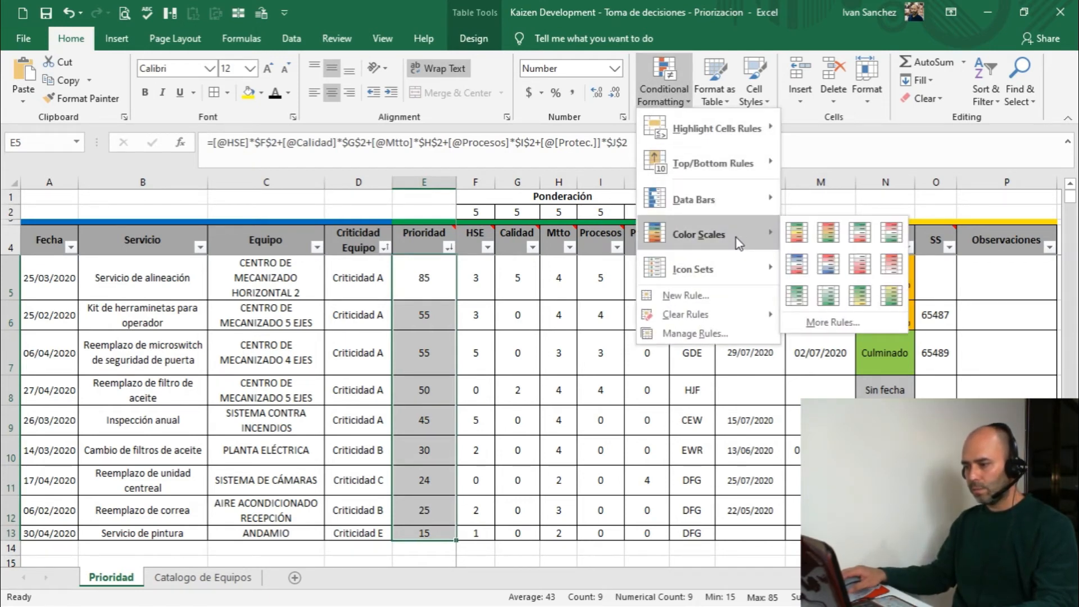
click(834, 237)
click(723, 400)
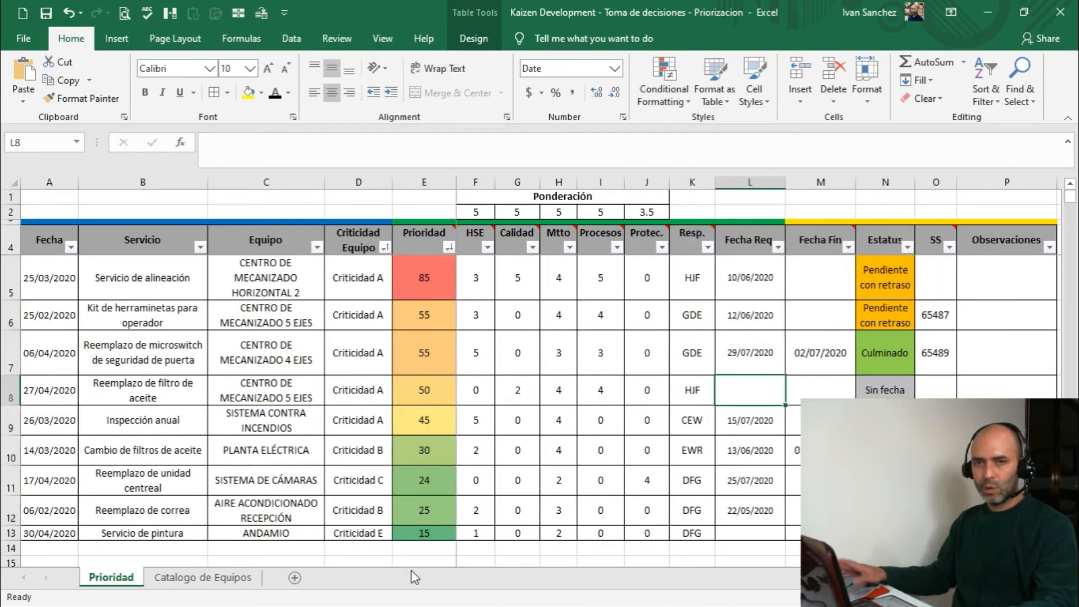
Step: Open the conditional formatting rules manager for Servicio cells B5:B13, showing only the rules of the current selection
drag(159, 275, 178, 532)
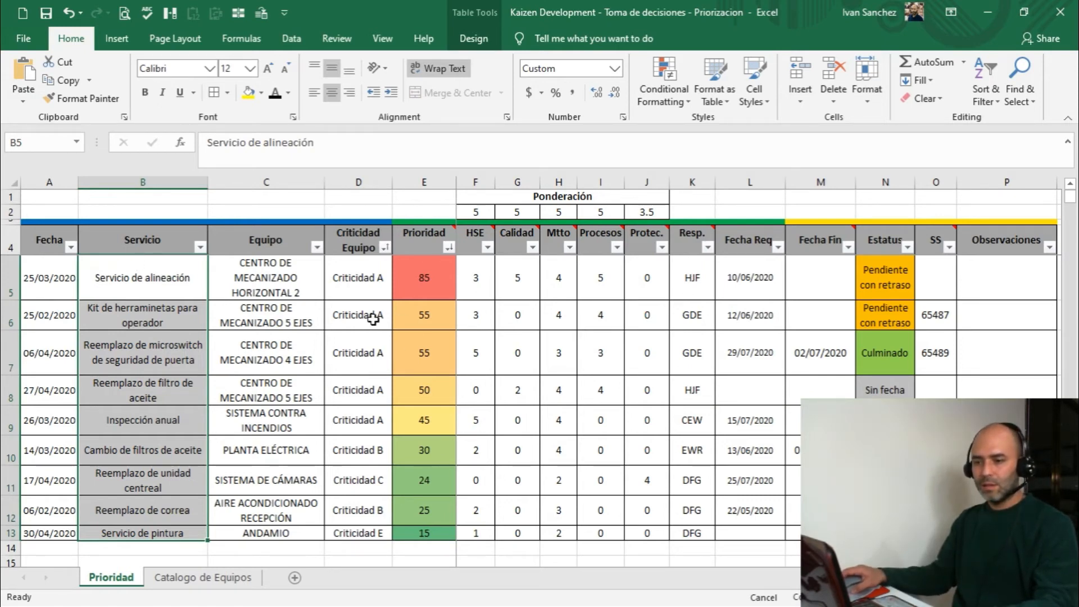
click(664, 92)
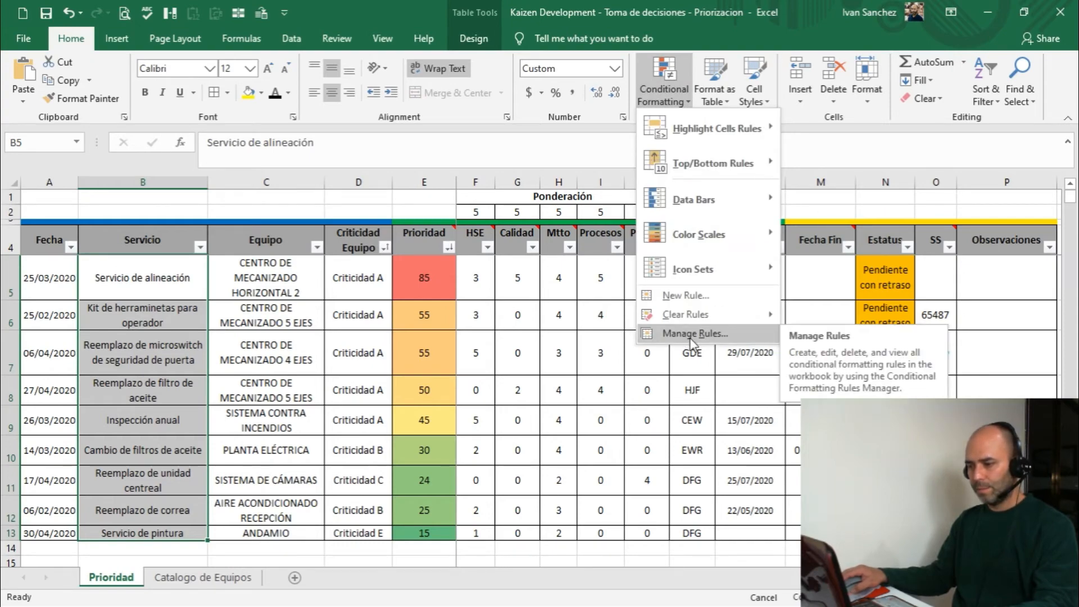
click(693, 334)
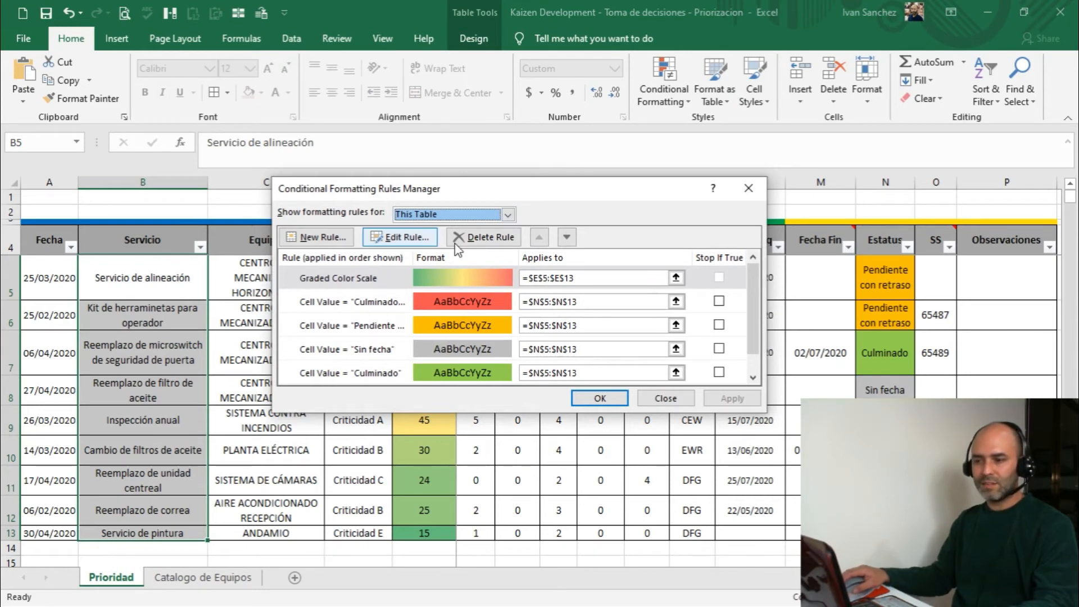
click(434, 219)
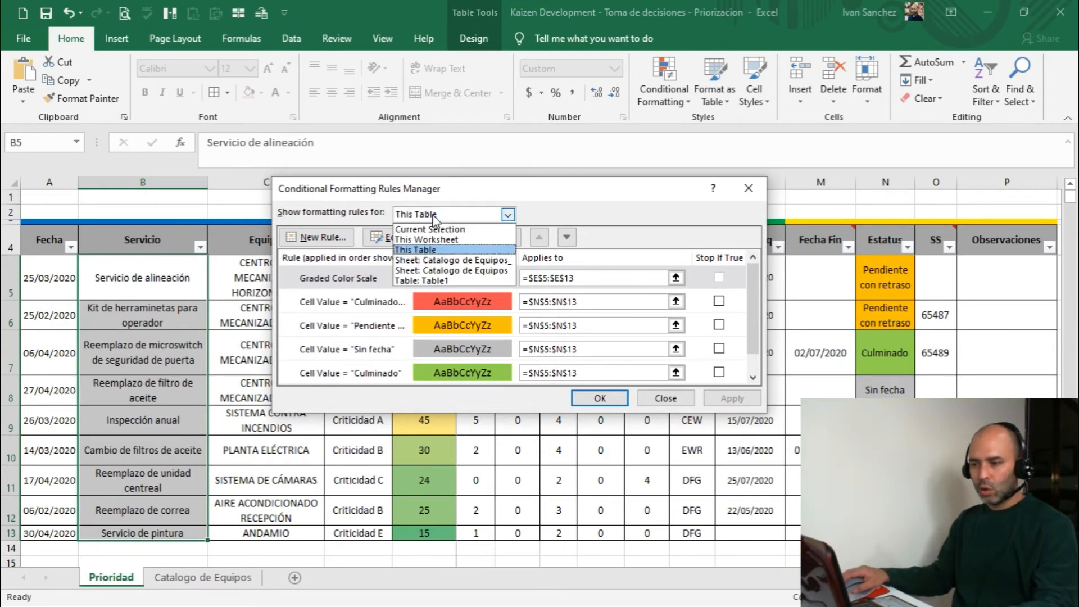
click(435, 221)
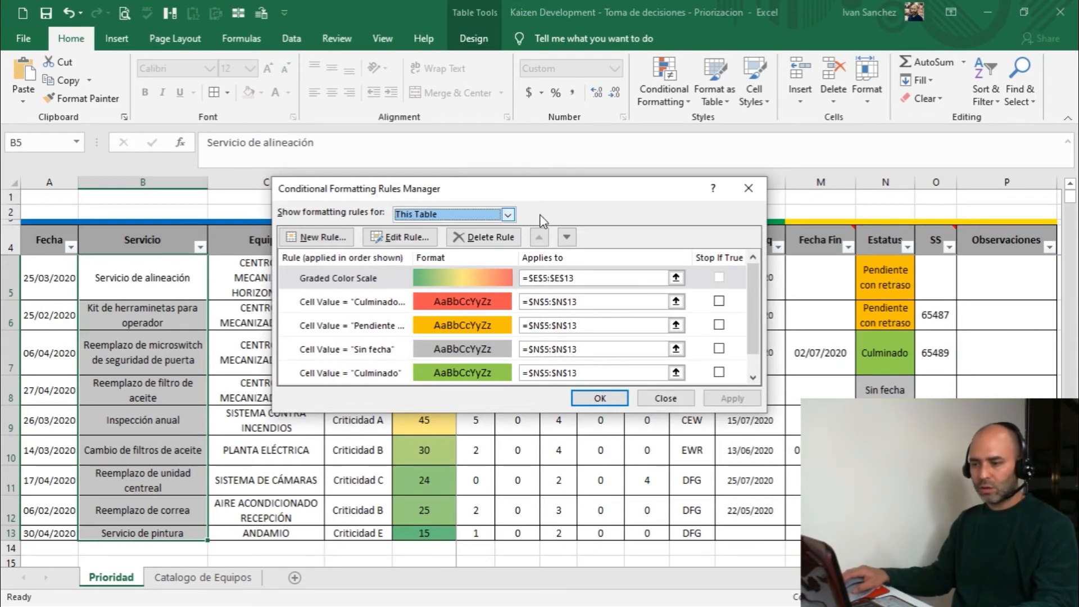
click(498, 216)
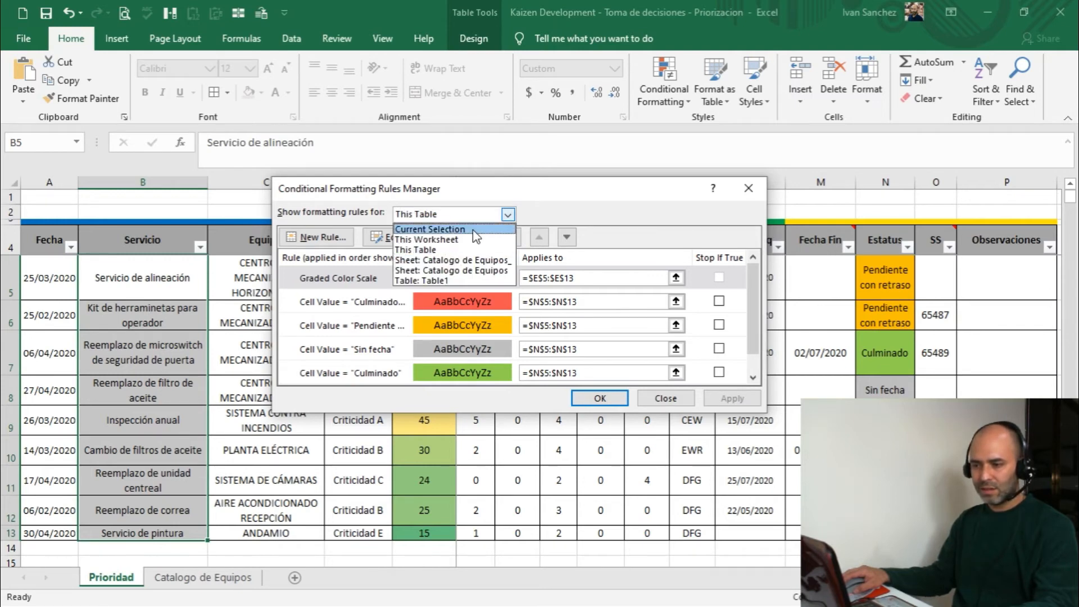
click(477, 229)
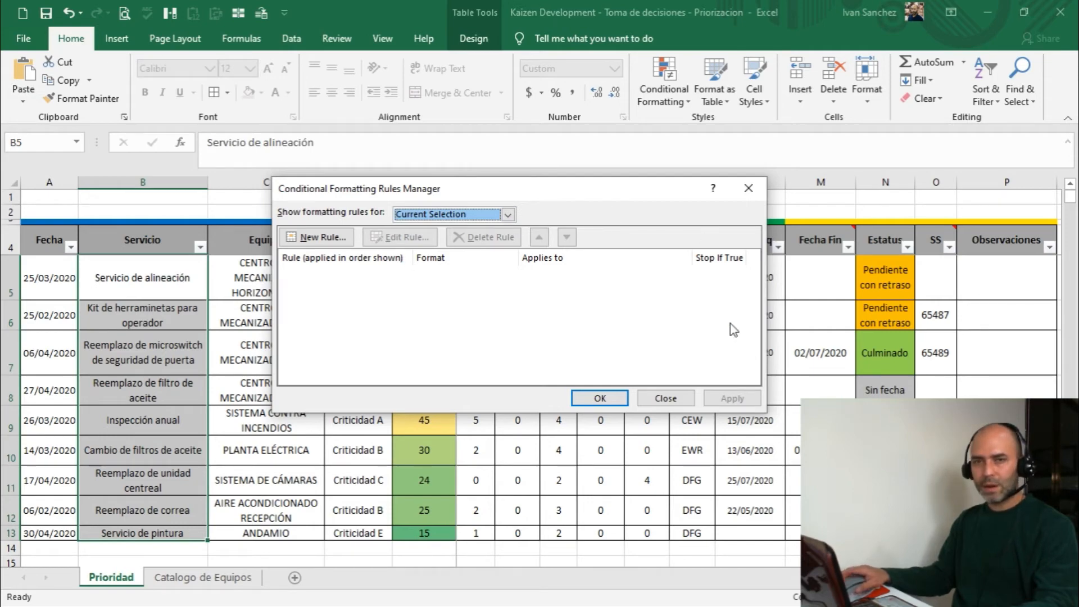
Step: Start a new formula-based rule for the Servicio cells with the condition =$N$5="Culminado"
click(318, 237)
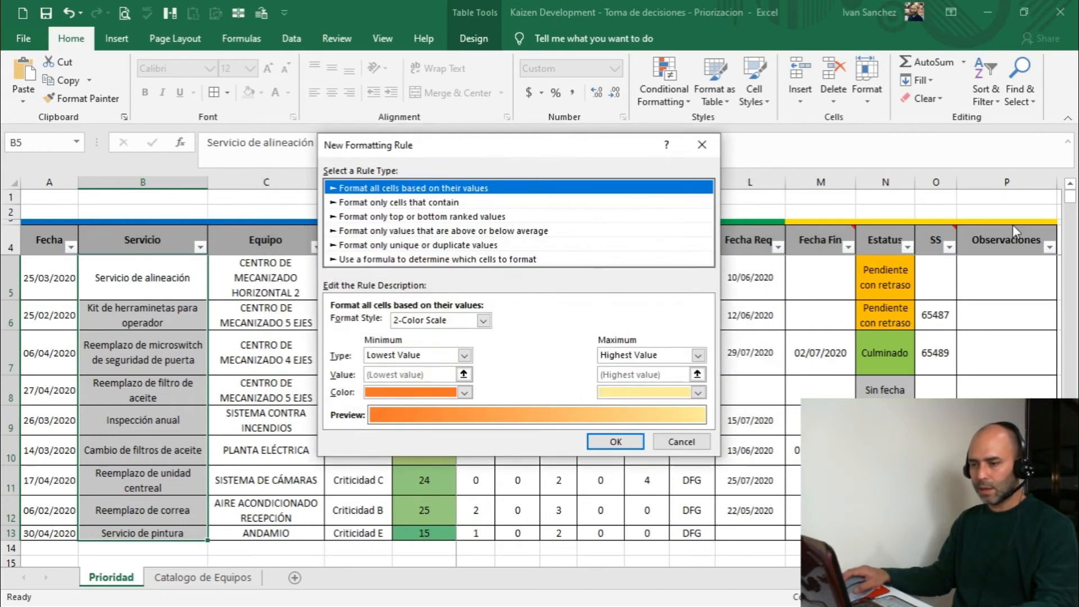
click(506, 260)
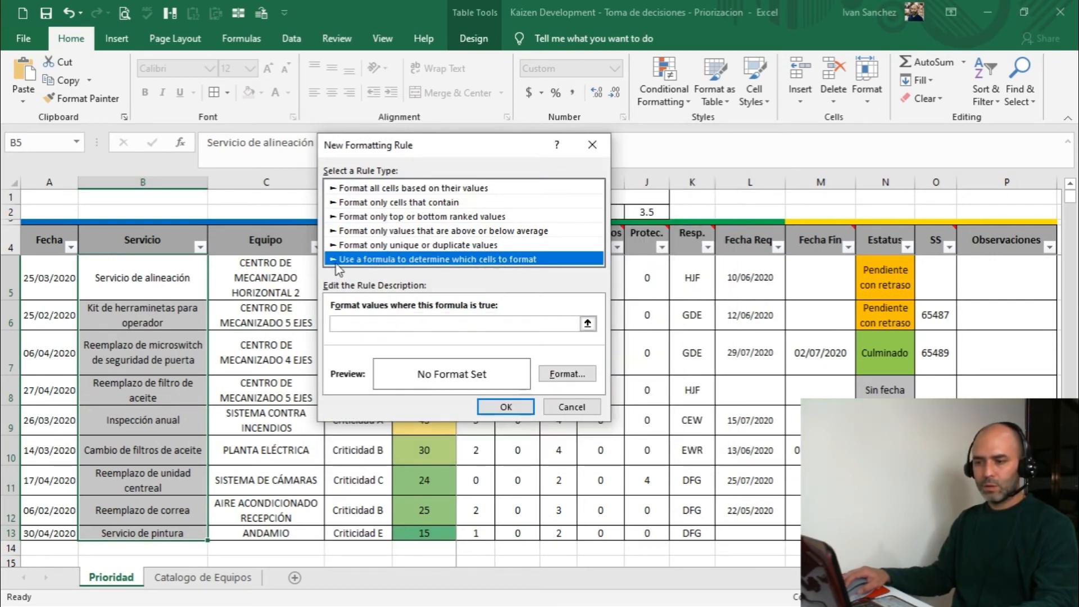
click(393, 323)
text(=)
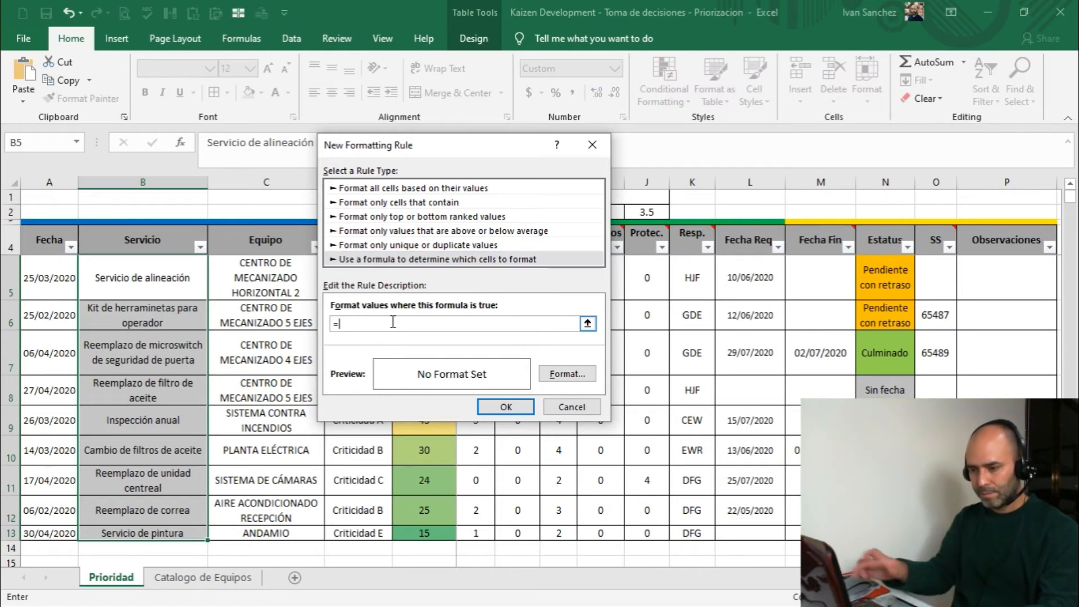
click(896, 278)
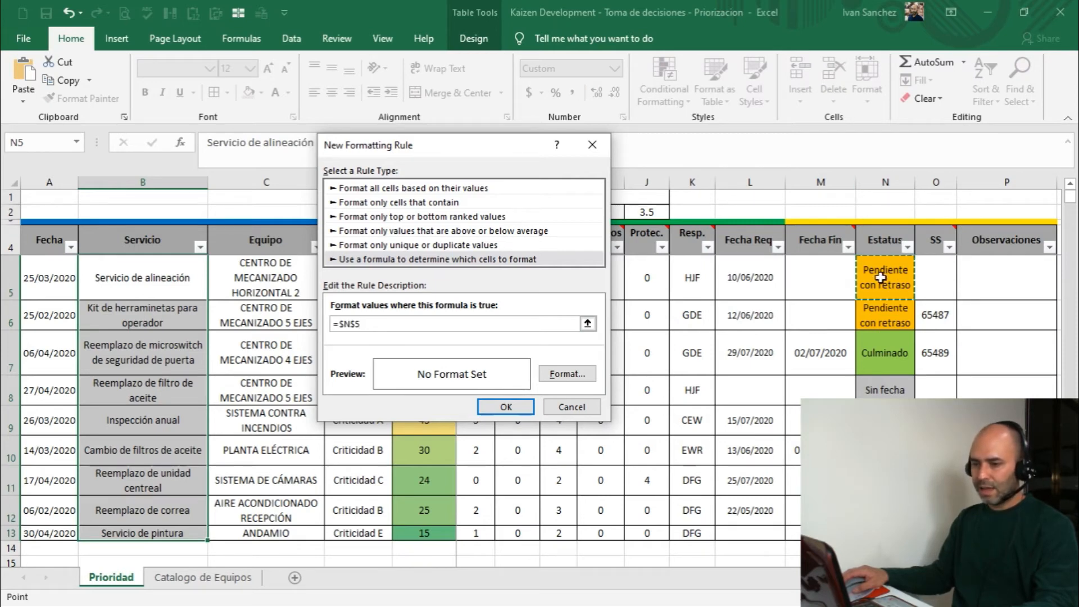
text(=)
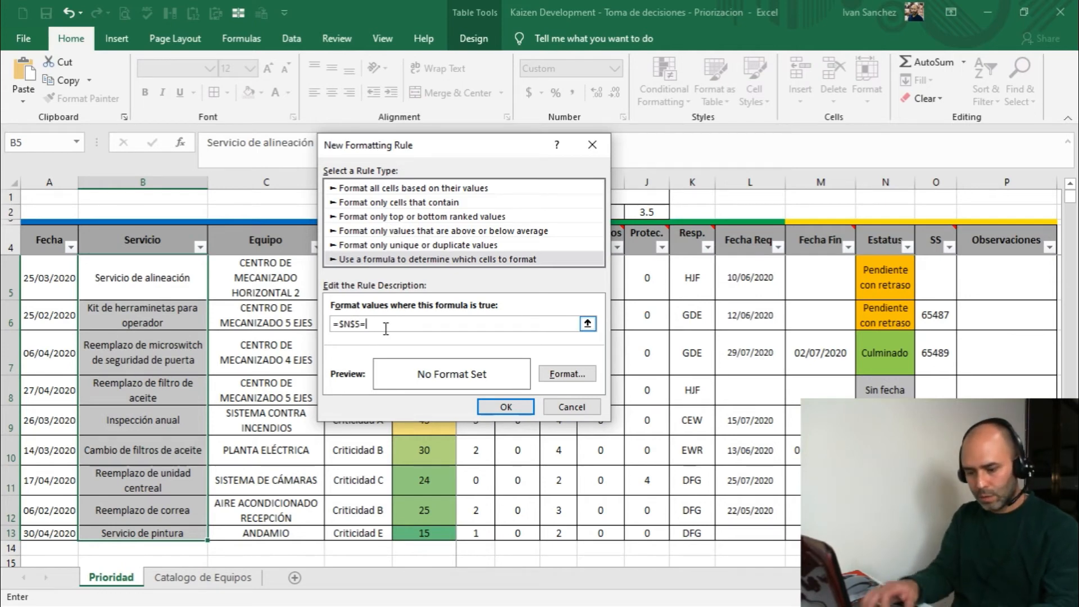
text(")
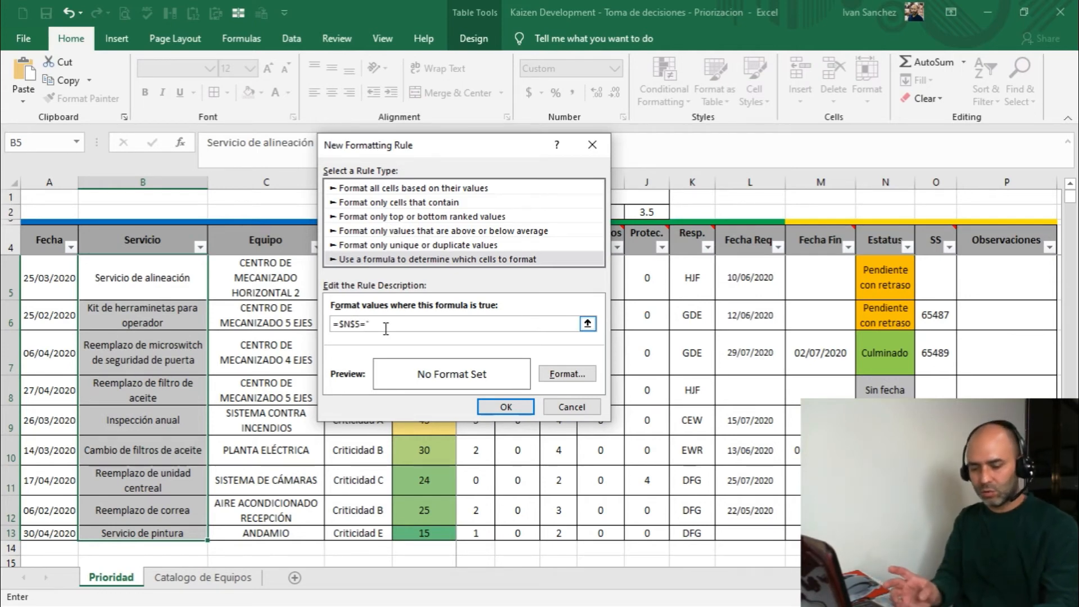
text(Culminado)
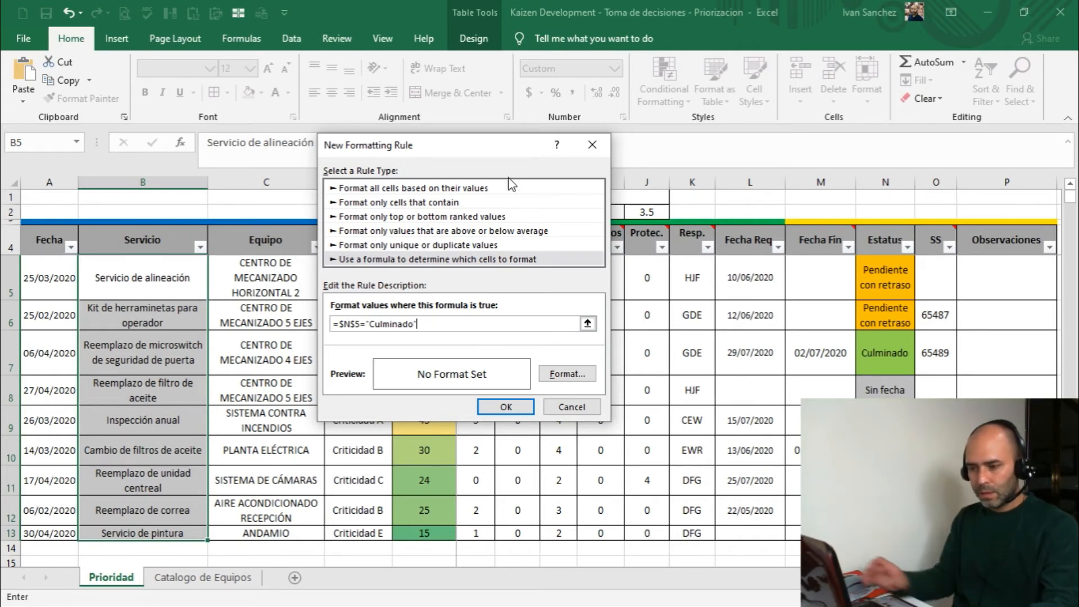
text(")
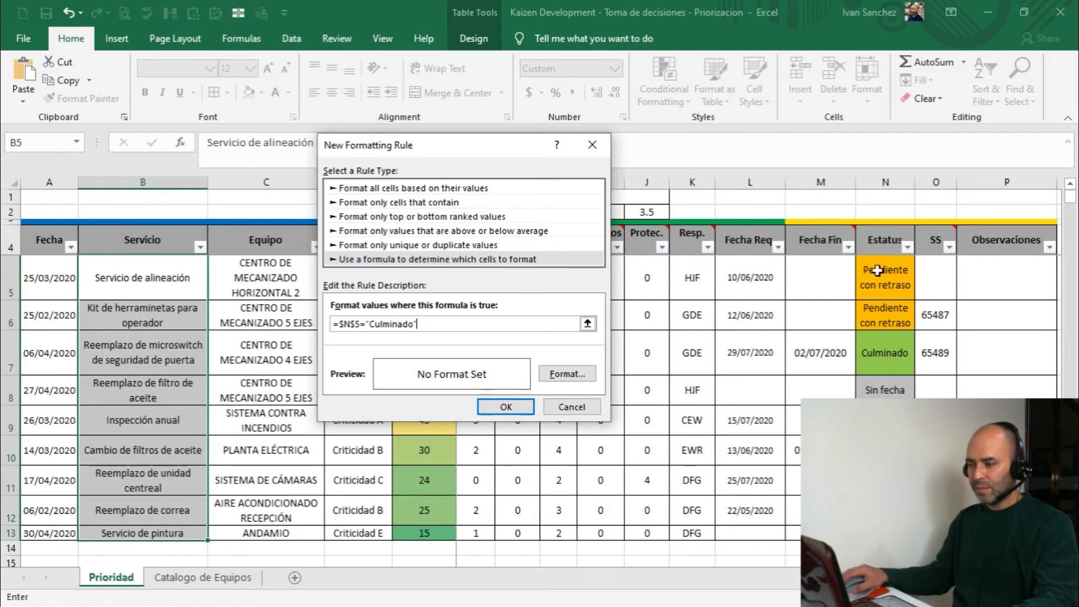
Step: Make the formula's N5 reference fully relative, give the rule a green fill, and apply it to the Servicio cells
click(364, 319)
key(F4)
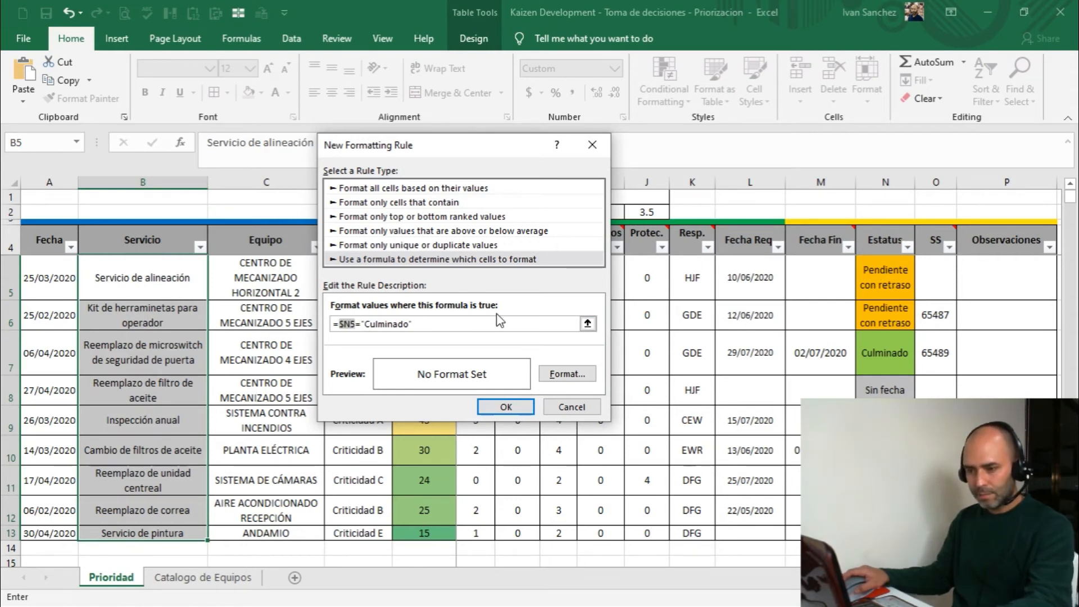
key(F4)
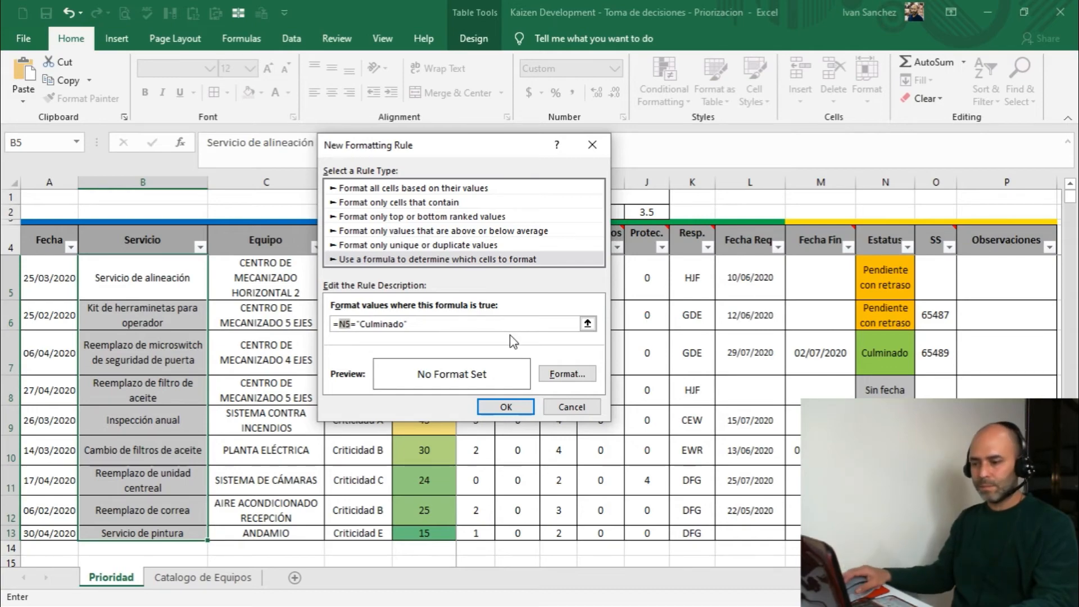
click(568, 374)
click(624, 453)
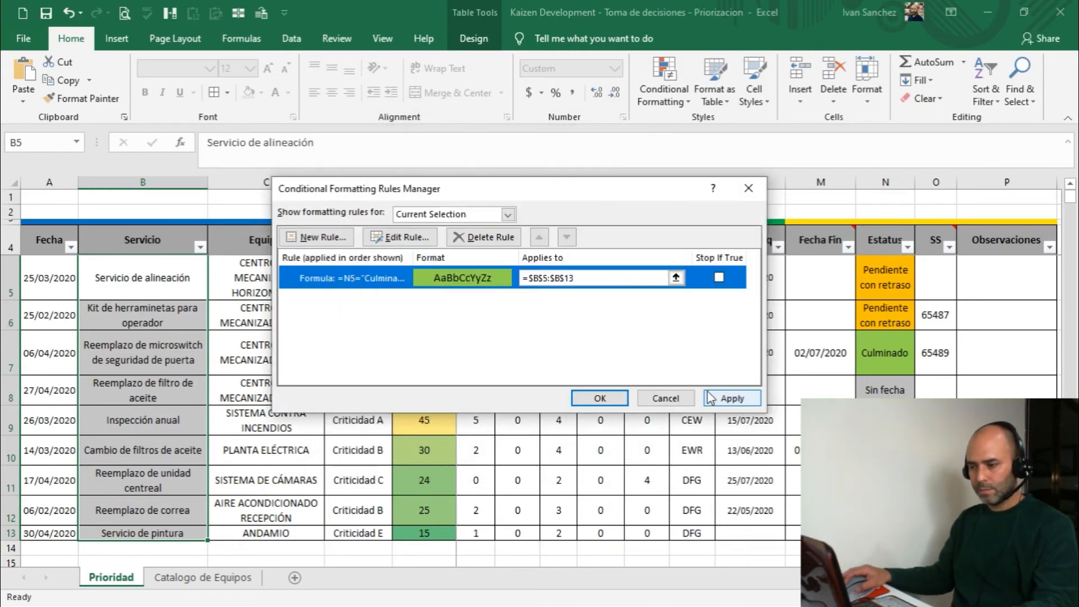
click(725, 398)
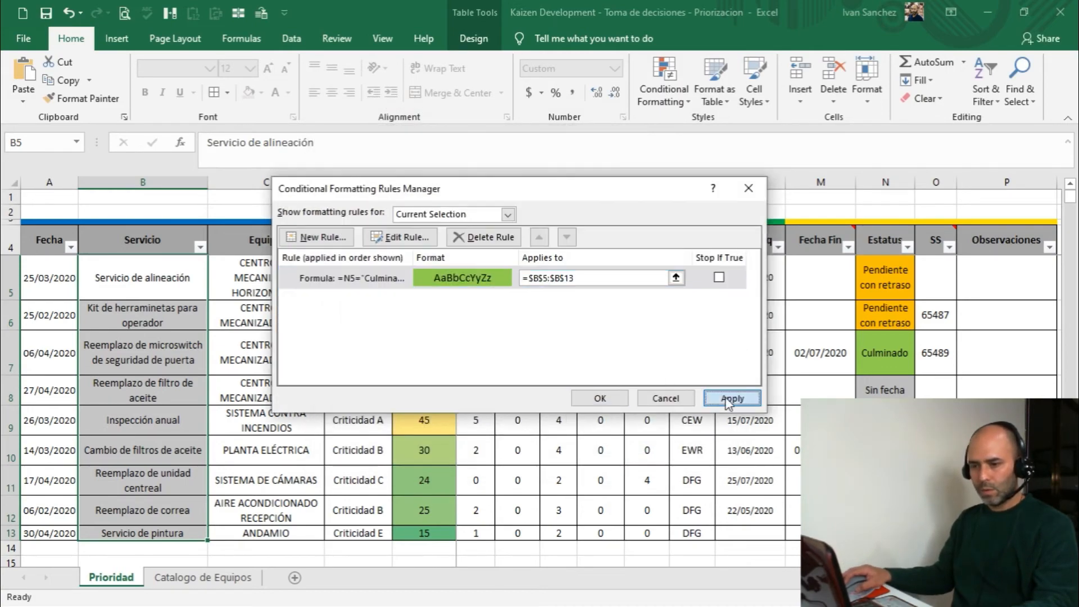
drag(553, 194, 739, 412)
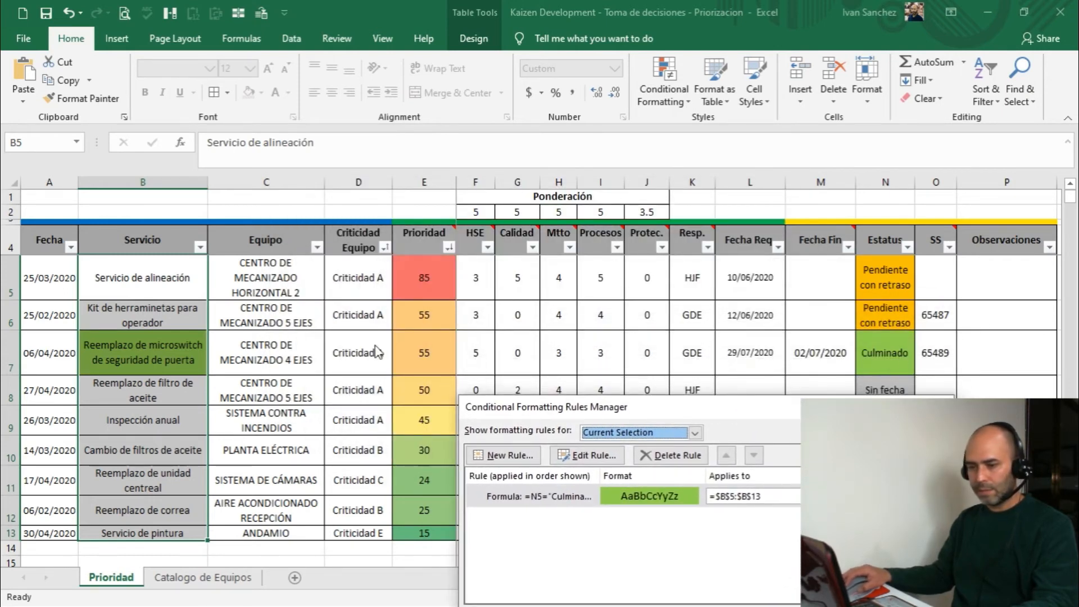
drag(766, 421, 512, 91)
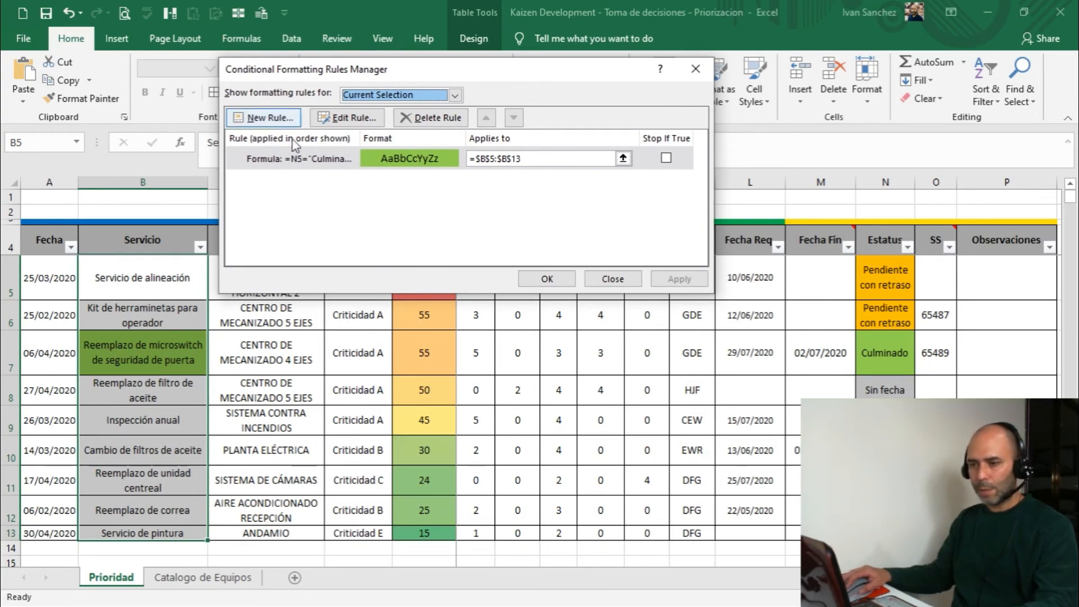
Step: Create a second formula-based Servicio rule with the condition =N5="Culminado con retraso", using a relative reference
click(269, 118)
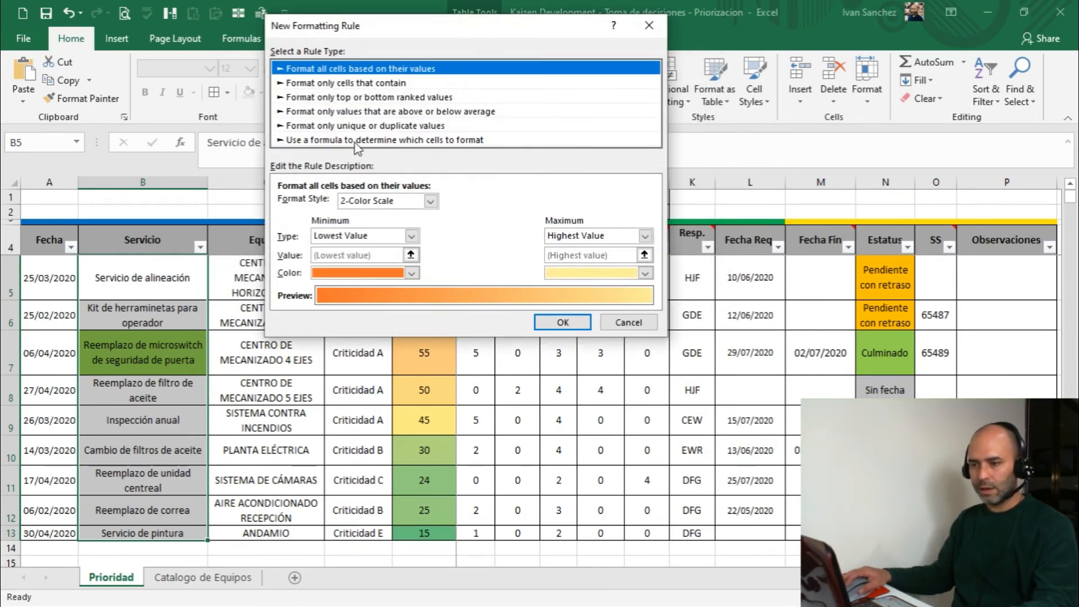
click(355, 140)
click(520, 204)
click(898, 276)
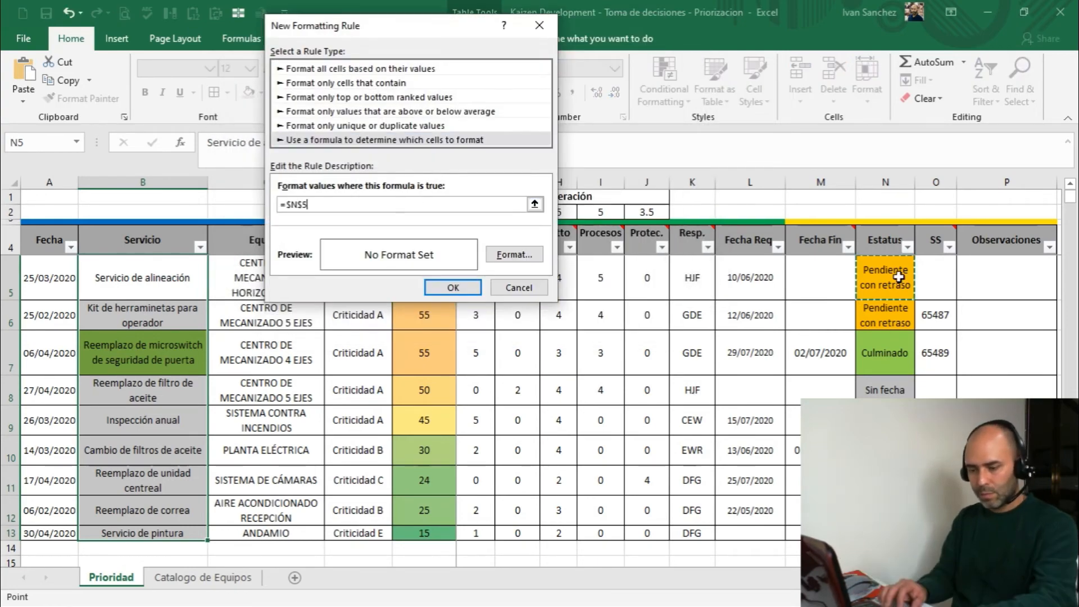
key(F4)
key(F4)
key(F4)
text(="Culminado con ree)
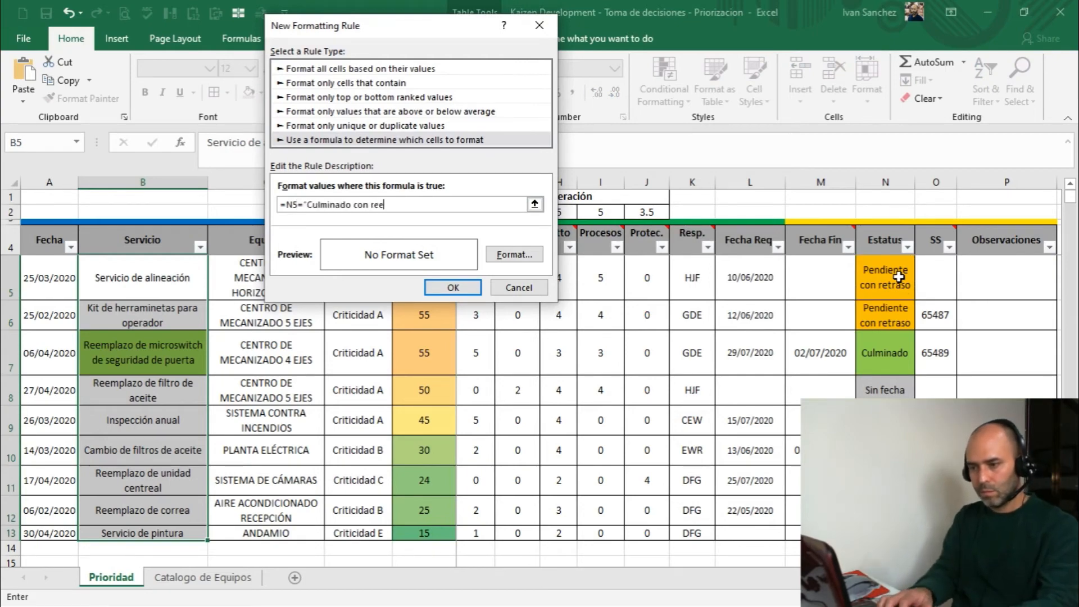
key(BackSpace)
text(traso")
Step: Give the "Culminado con retraso" rule a red fill, apply it, and close the rules manager keeping both Servicio rules
click(514, 255)
click(413, 219)
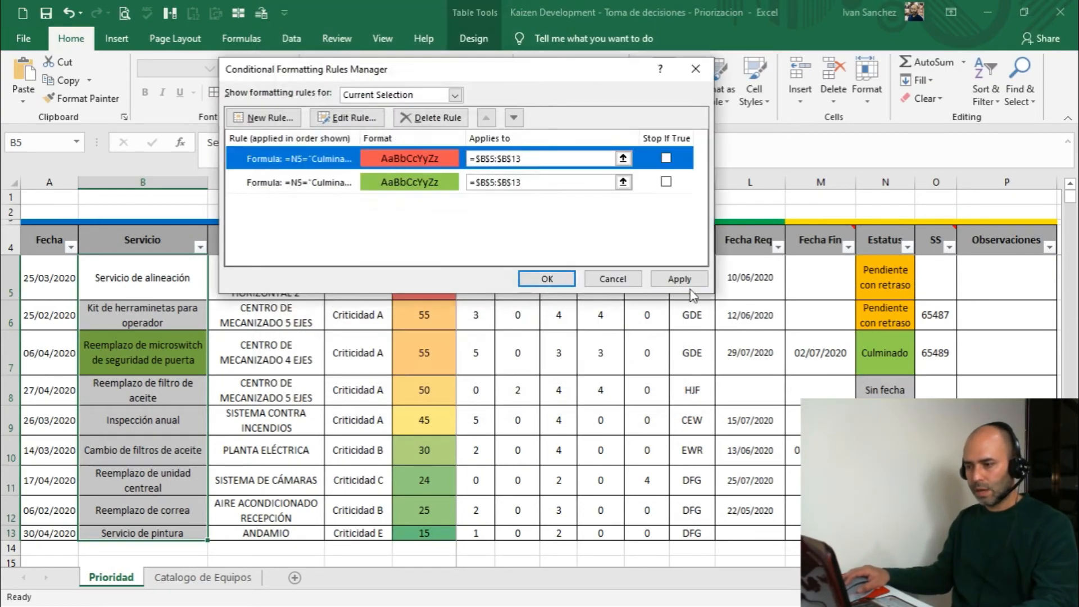
click(683, 281)
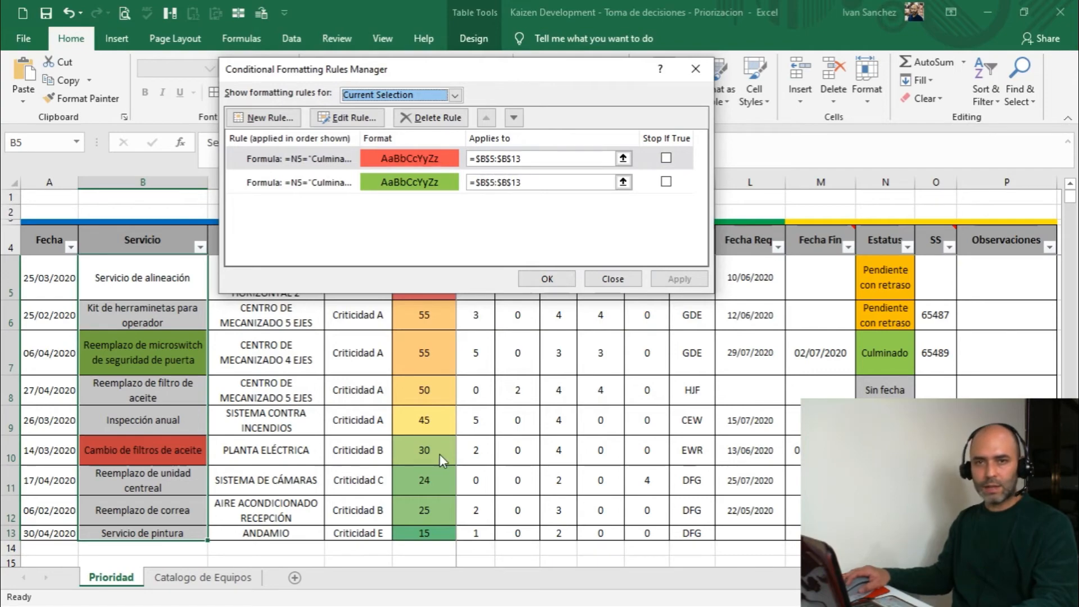
click(552, 280)
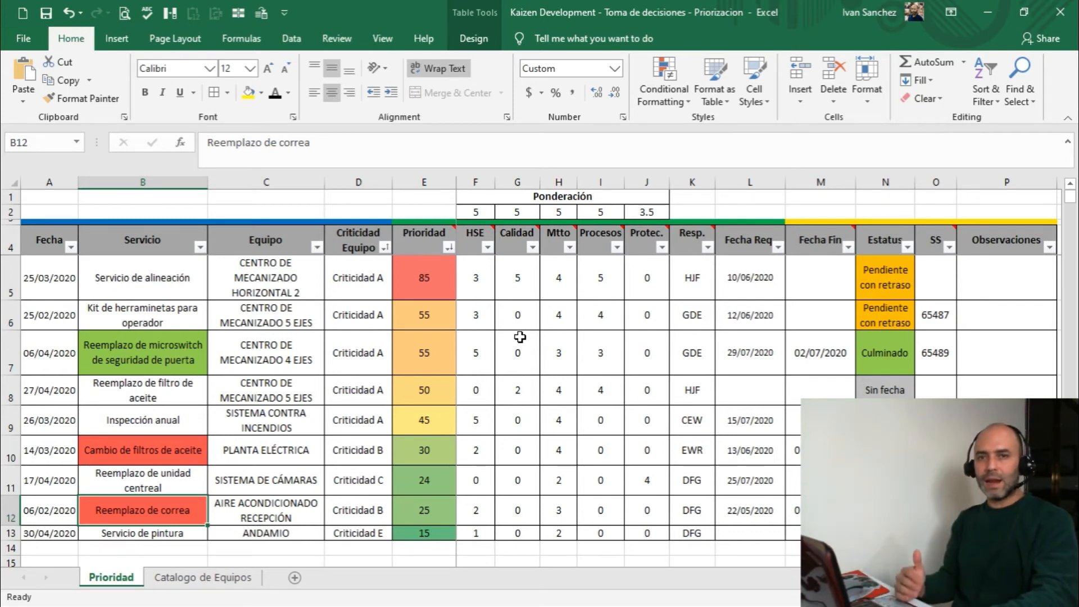
Step: Sort the table by Fecha from oldest to newest and check the first and last dates
click(63, 246)
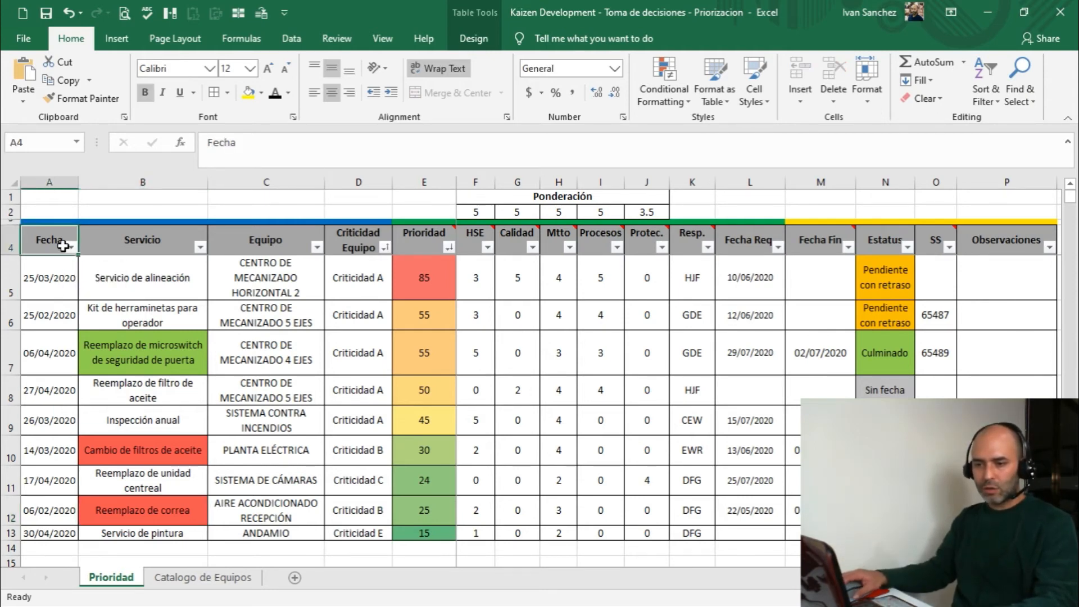
click(70, 248)
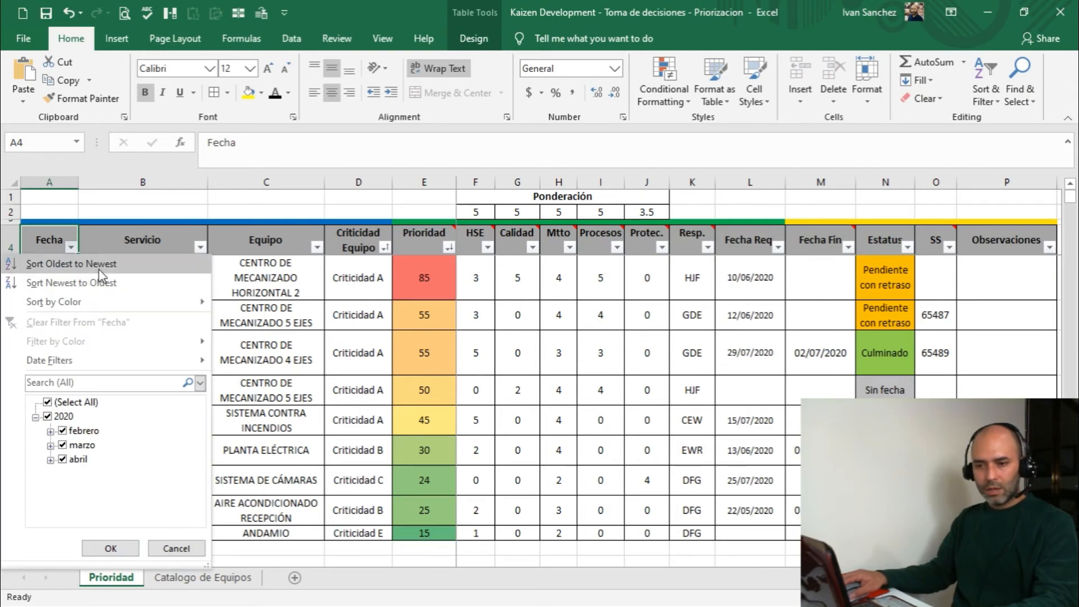
click(71, 263)
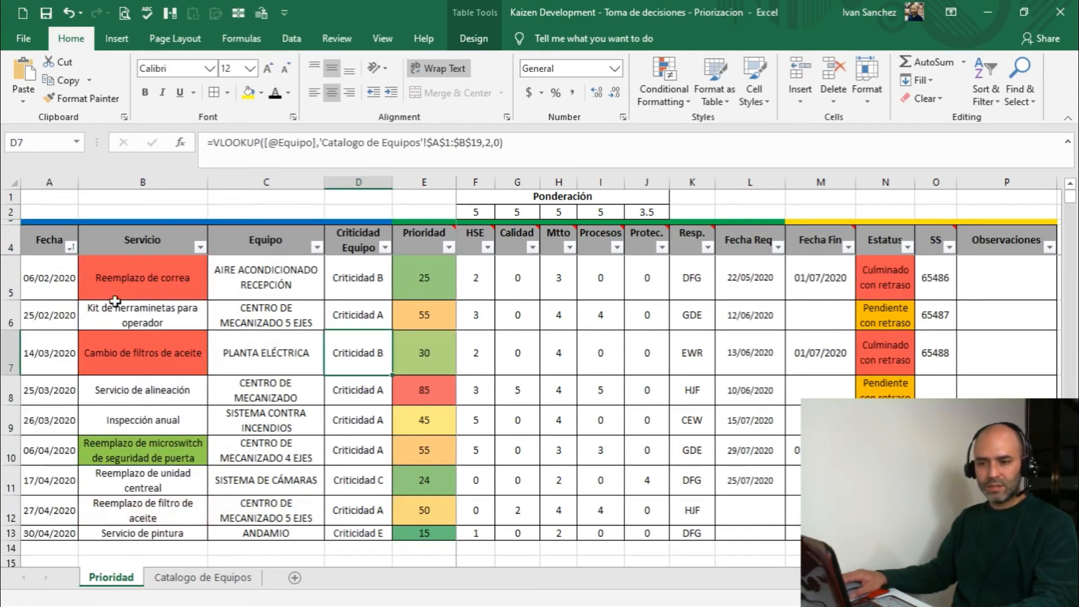
click(59, 272)
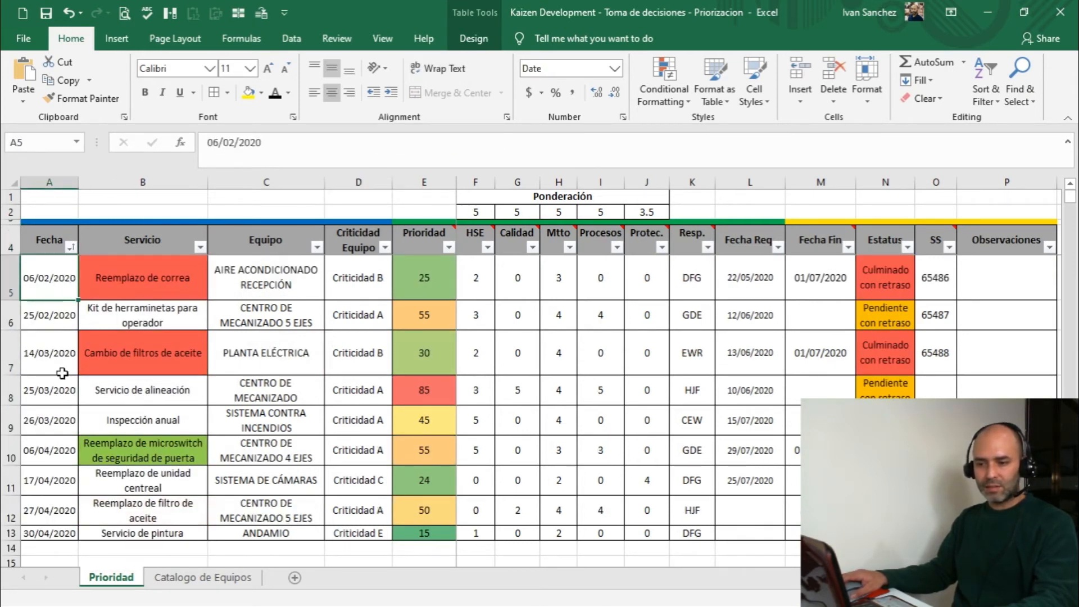
click(50, 536)
click(49, 283)
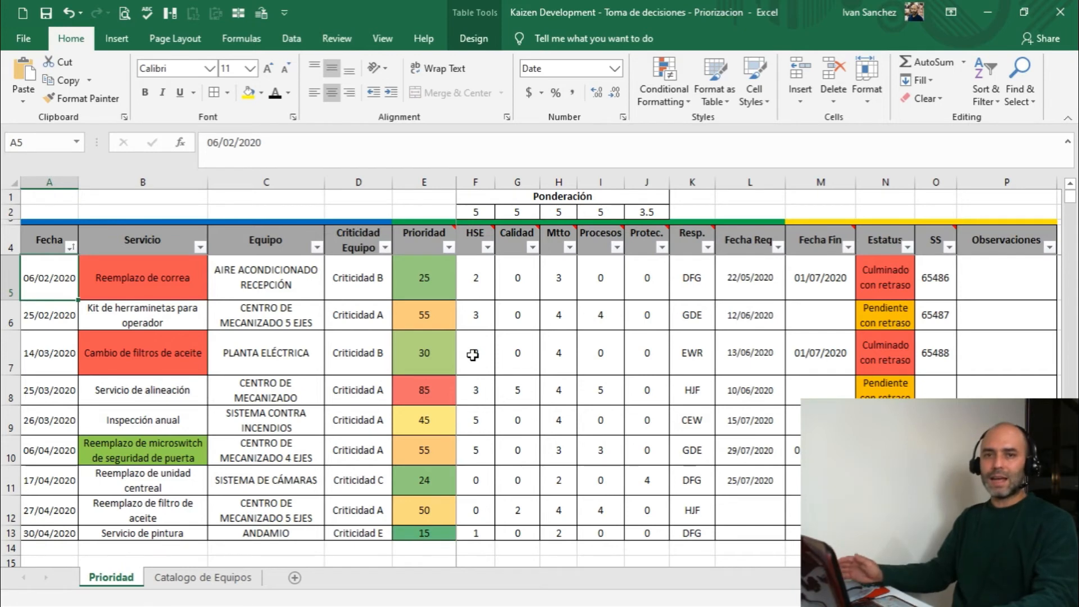
Step: Start a custom sort of the maintenance table and delete its existing Fecha sort level
click(756, 313)
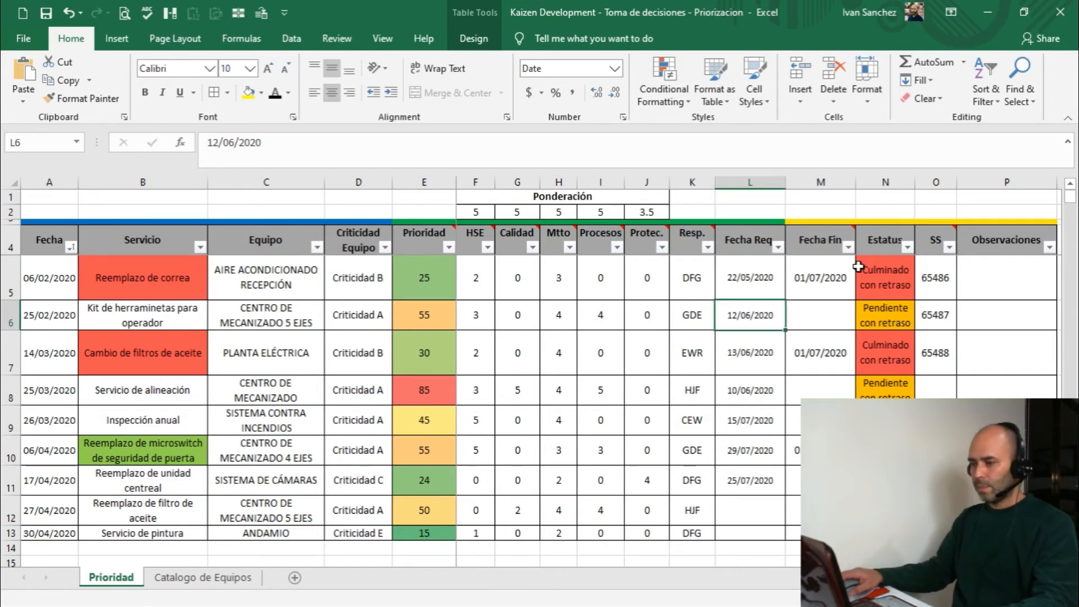
click(988, 97)
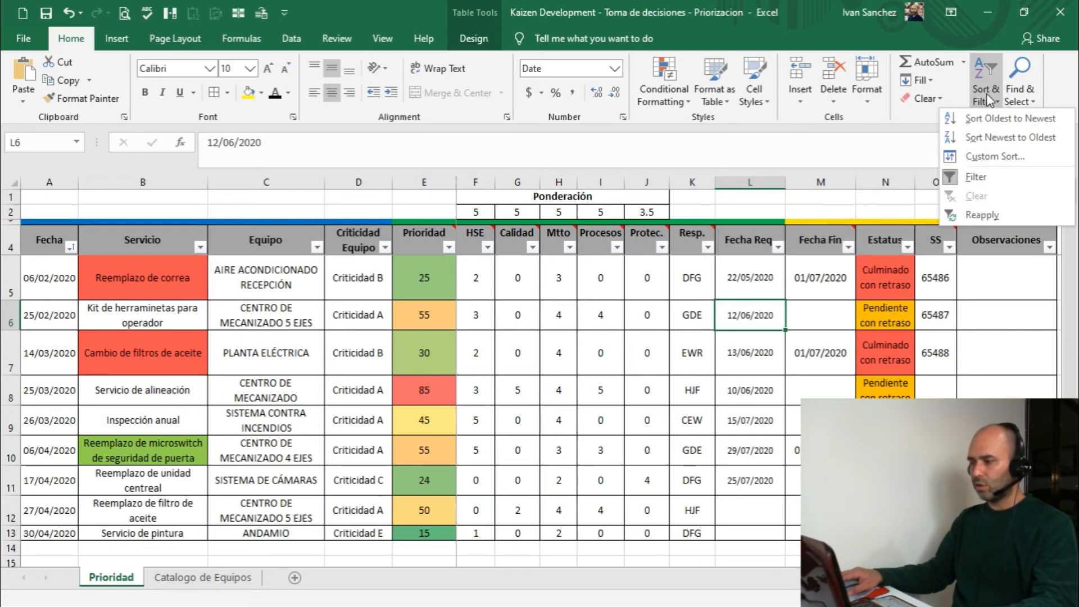
click(1039, 161)
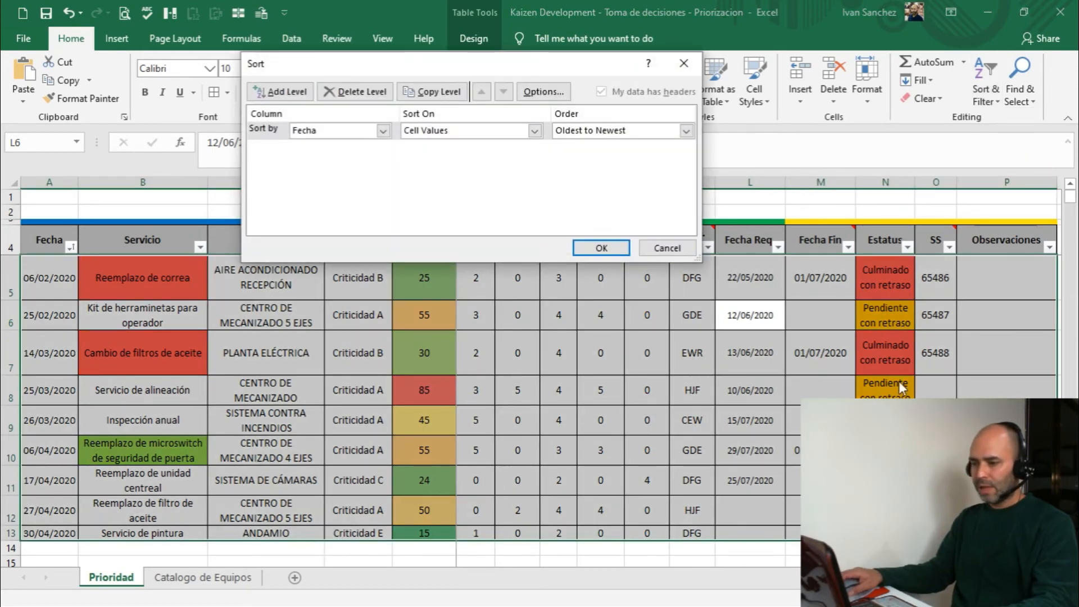
drag(549, 70, 741, 234)
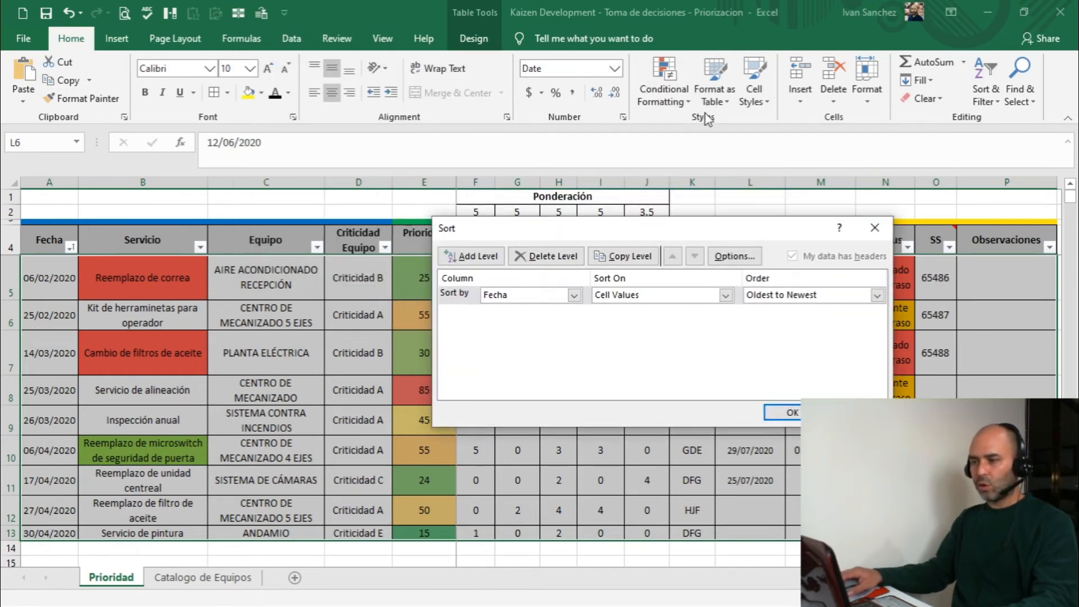
drag(685, 235, 620, 191)
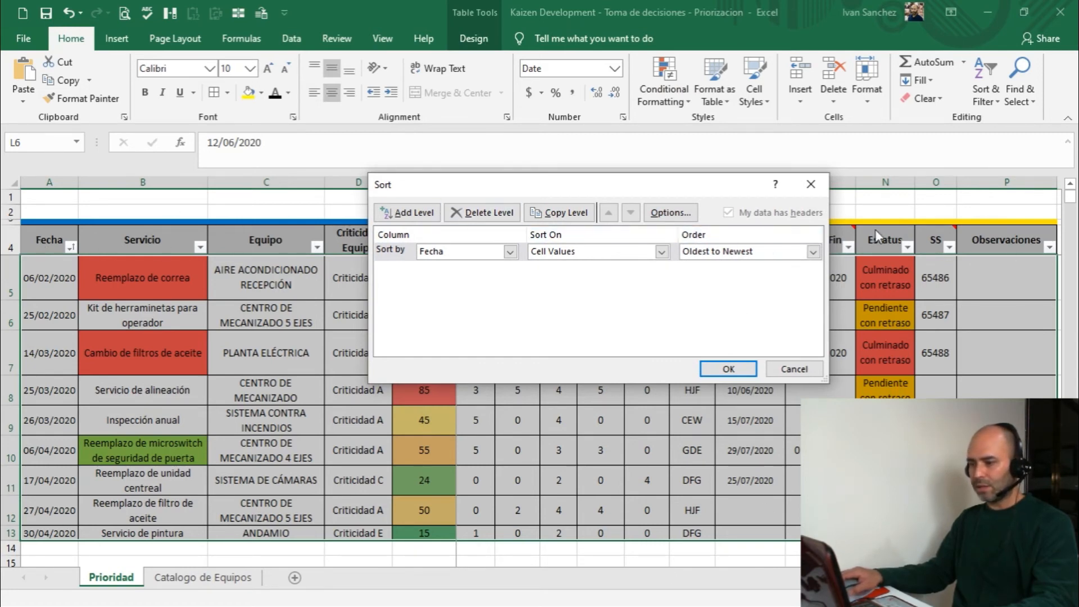
drag(697, 188, 570, 280)
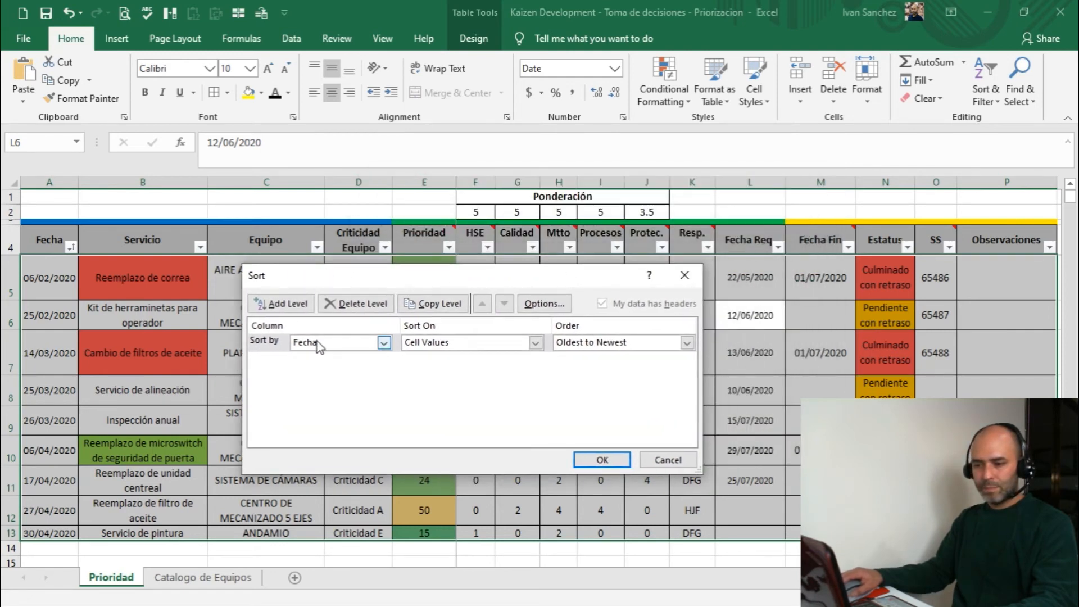
click(384, 344)
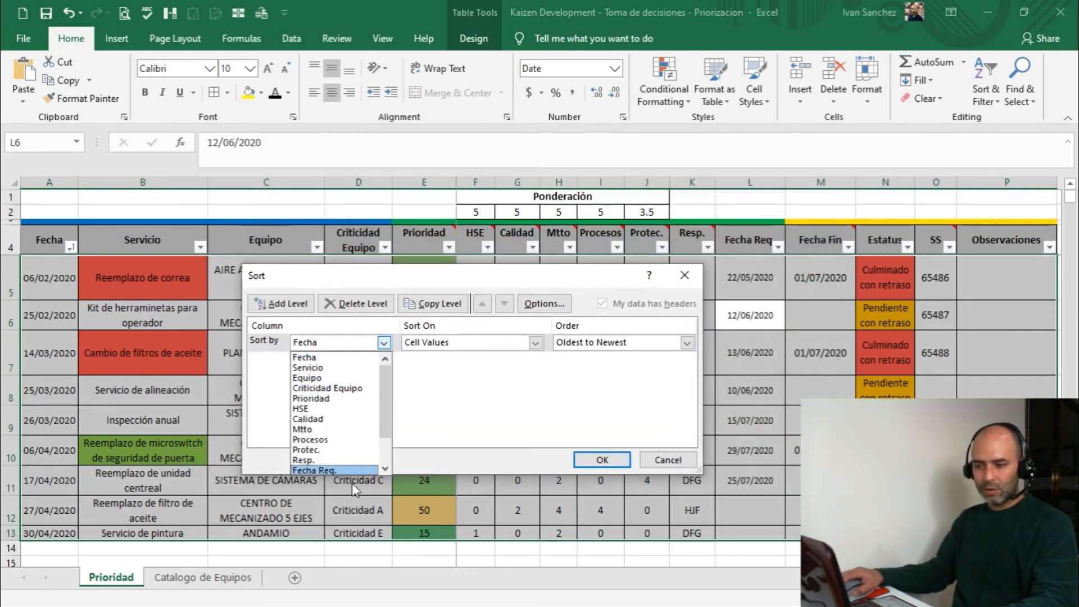
click(450, 377)
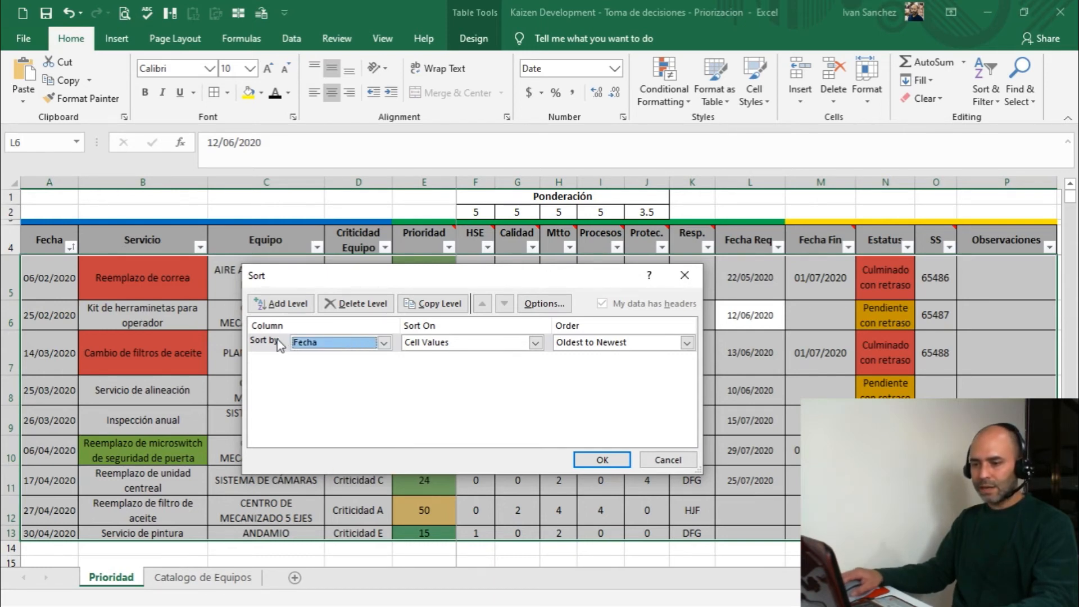
click(273, 341)
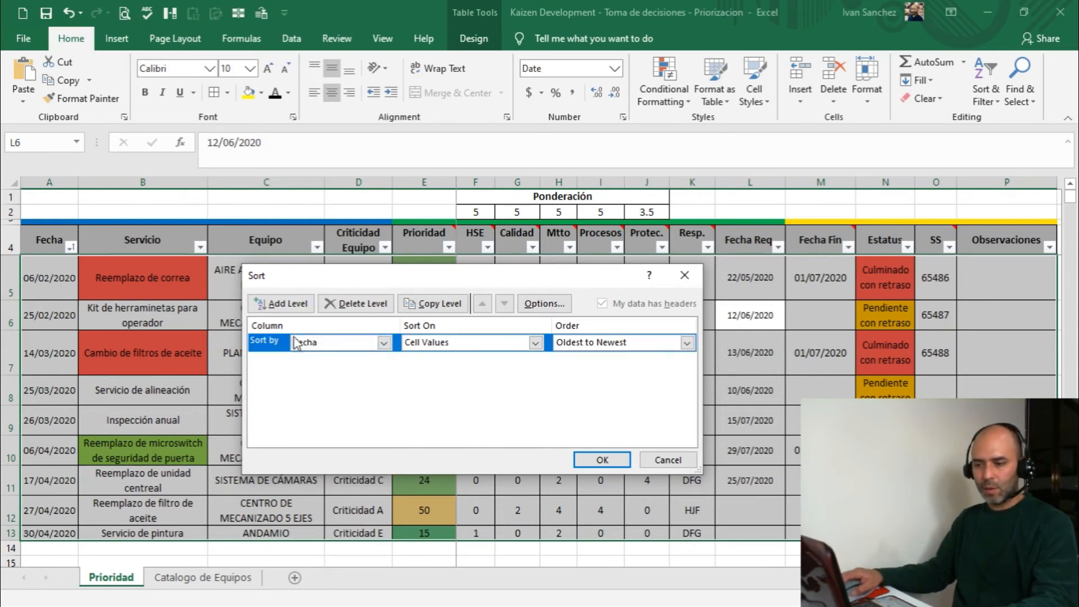
click(360, 304)
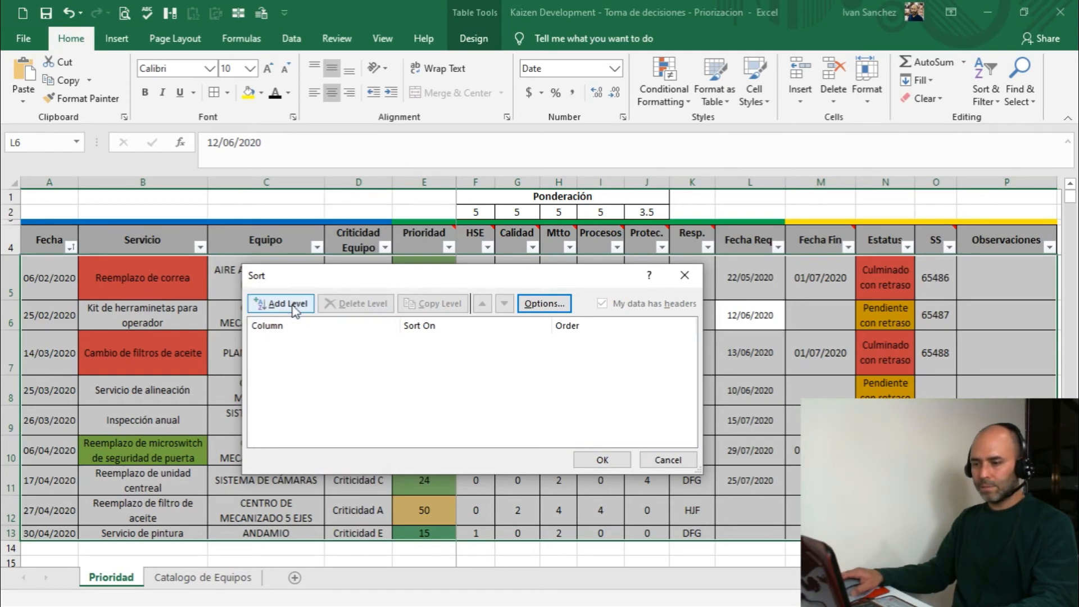
Step: Add a first sort level on the cell values of Prioridad, ordered largest to smallest
click(291, 307)
click(383, 342)
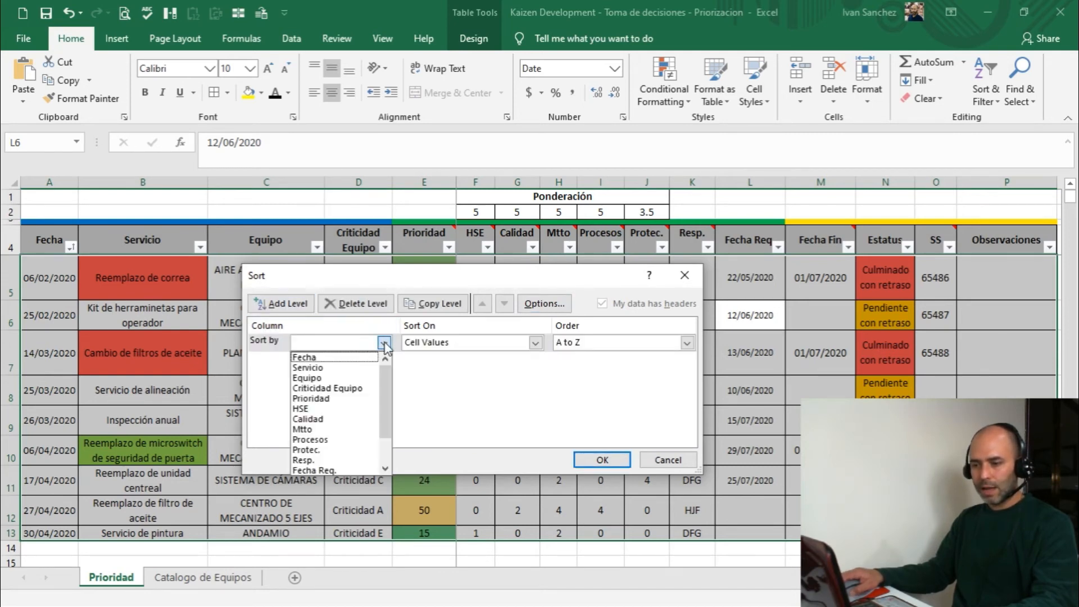
click(342, 399)
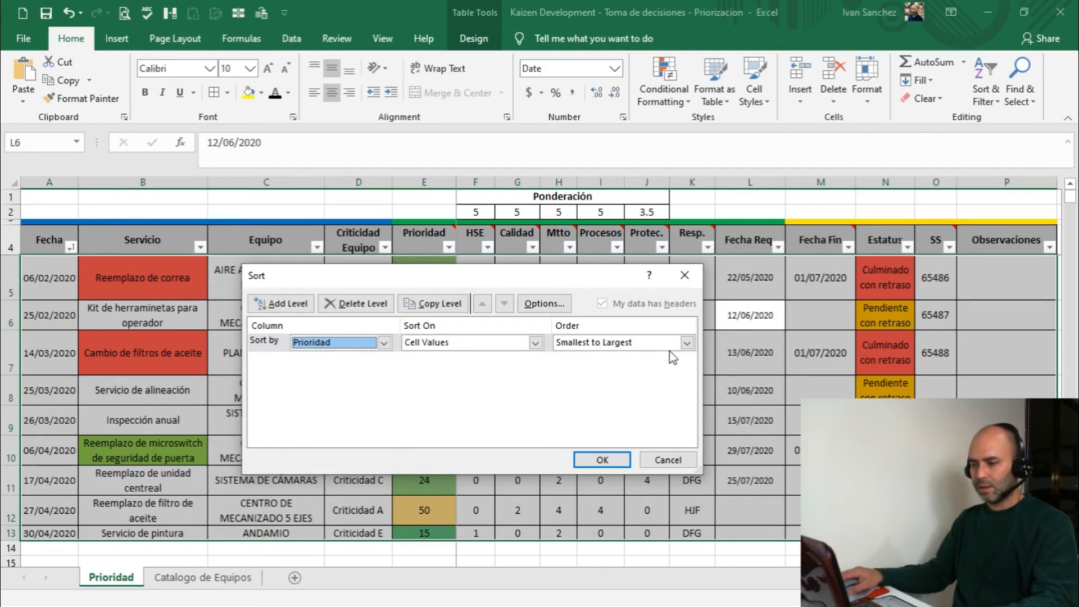
click(687, 343)
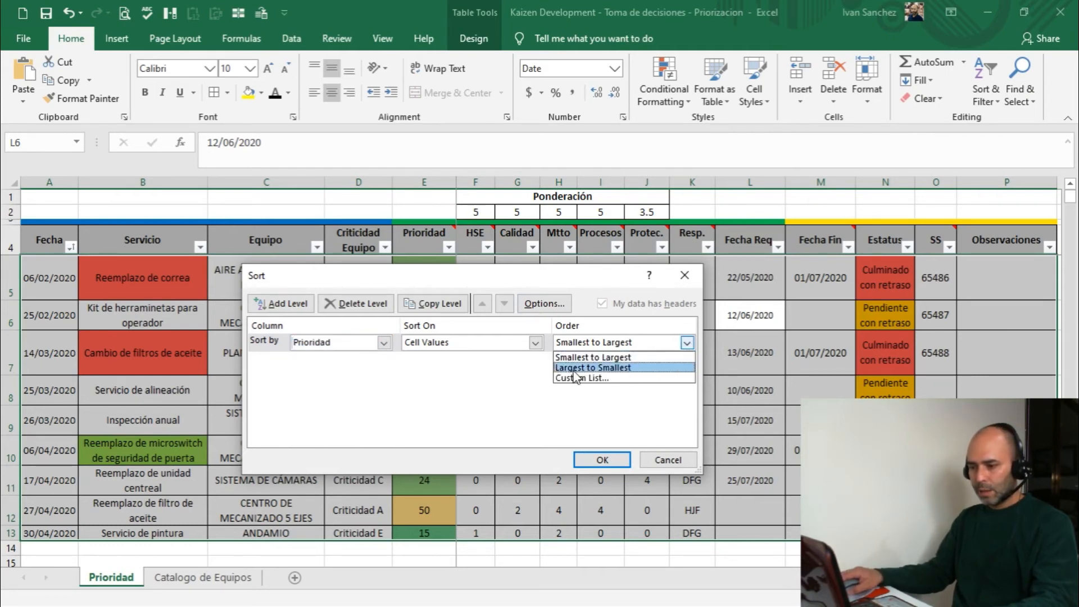
click(623, 369)
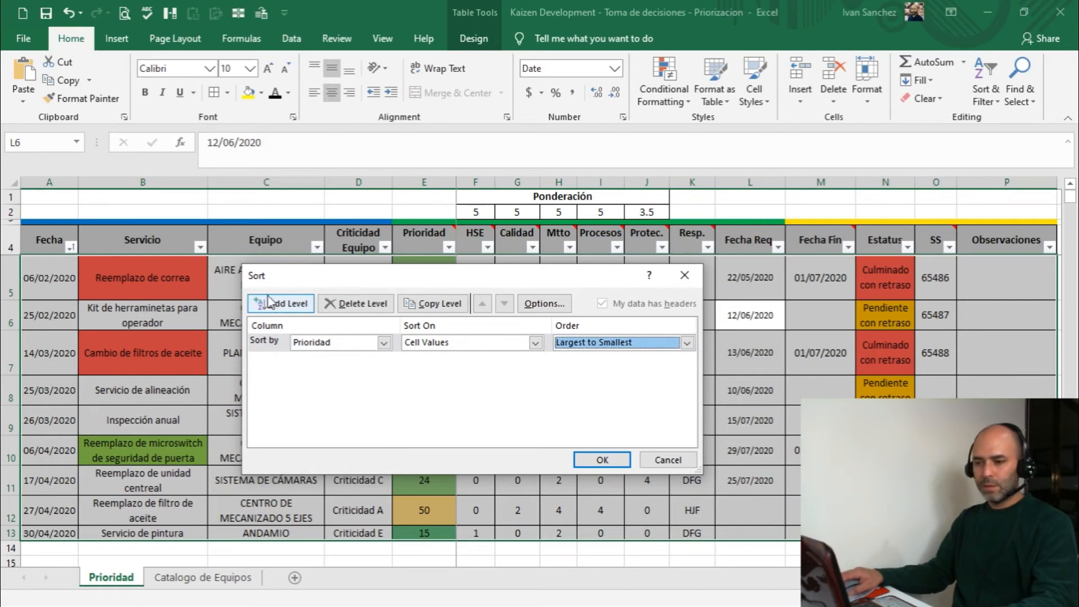
Step: Add a second sort level on the cell values of Criticidad Equipo, ordered A to Z
drag(358, 272, 557, 269)
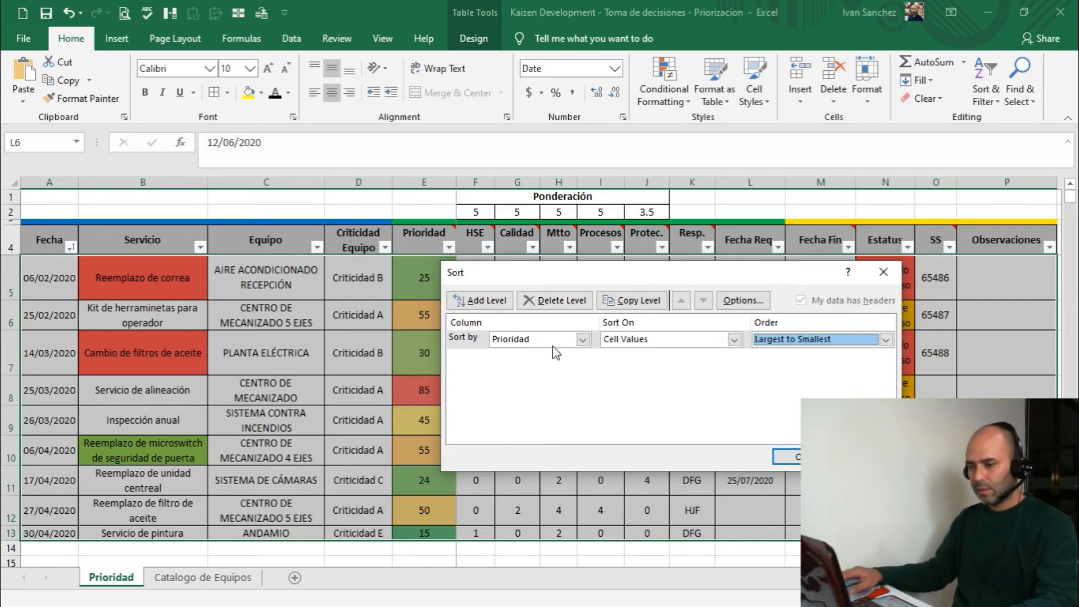
click(481, 300)
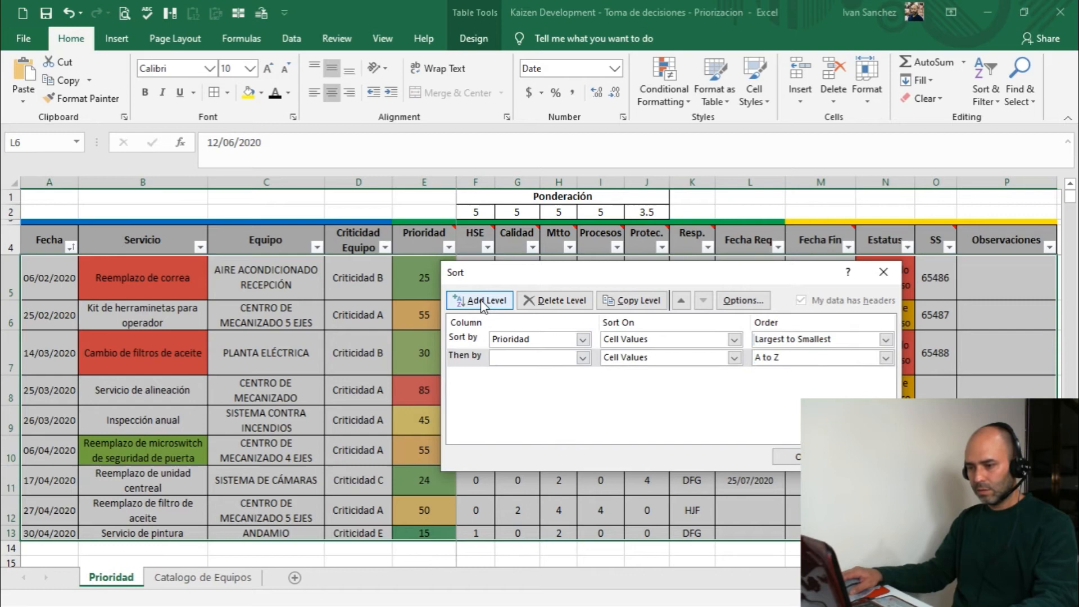
click(583, 358)
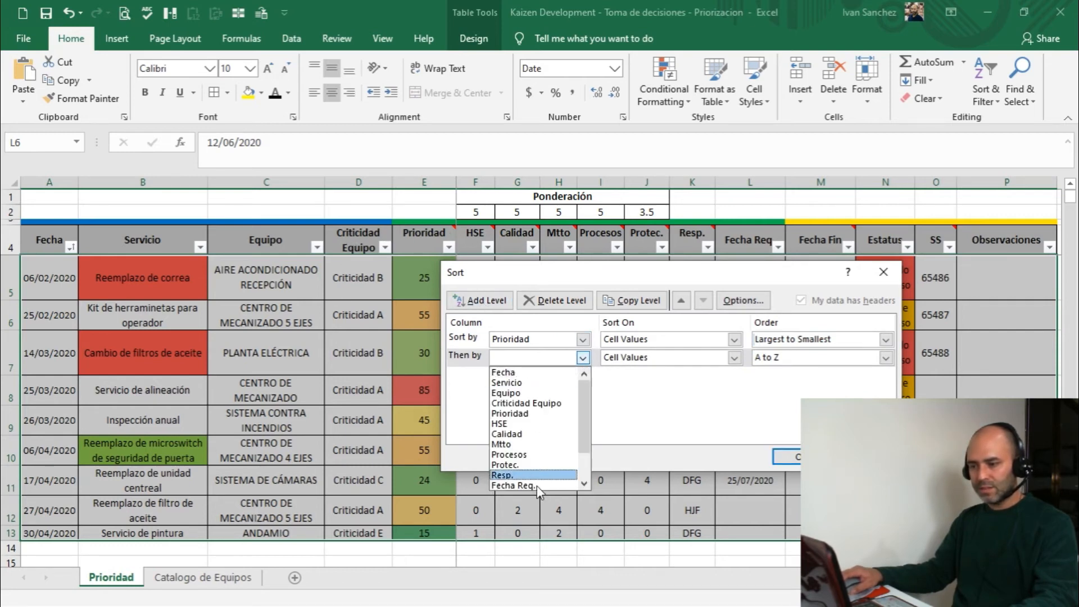
click(534, 403)
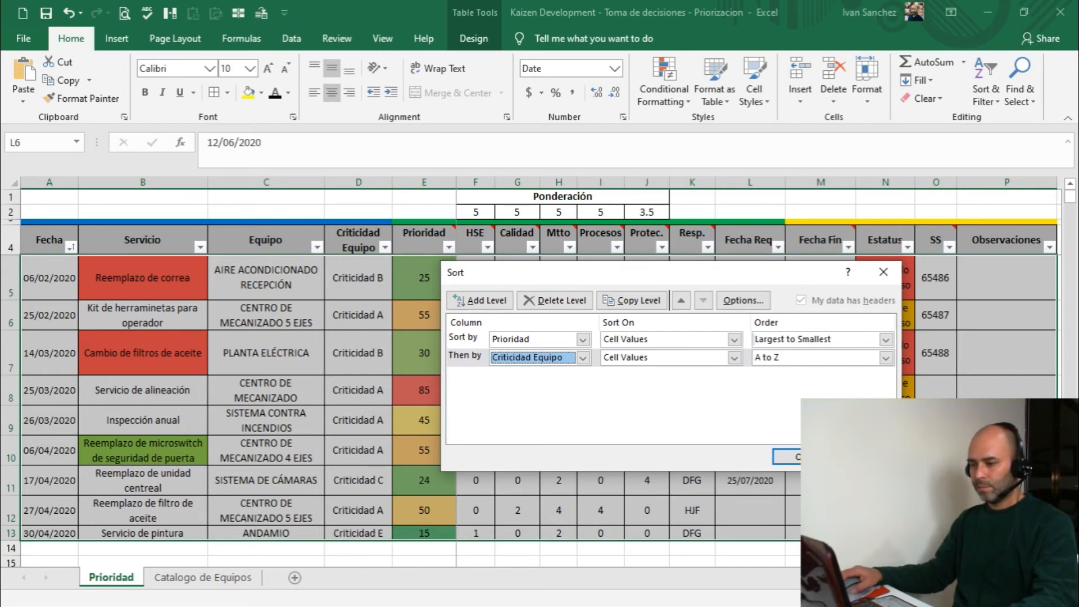
Step: Add a third sort level on Fecha Req., ordered oldest to newest, and apply the three-level sort
drag(584, 272, 376, 257)
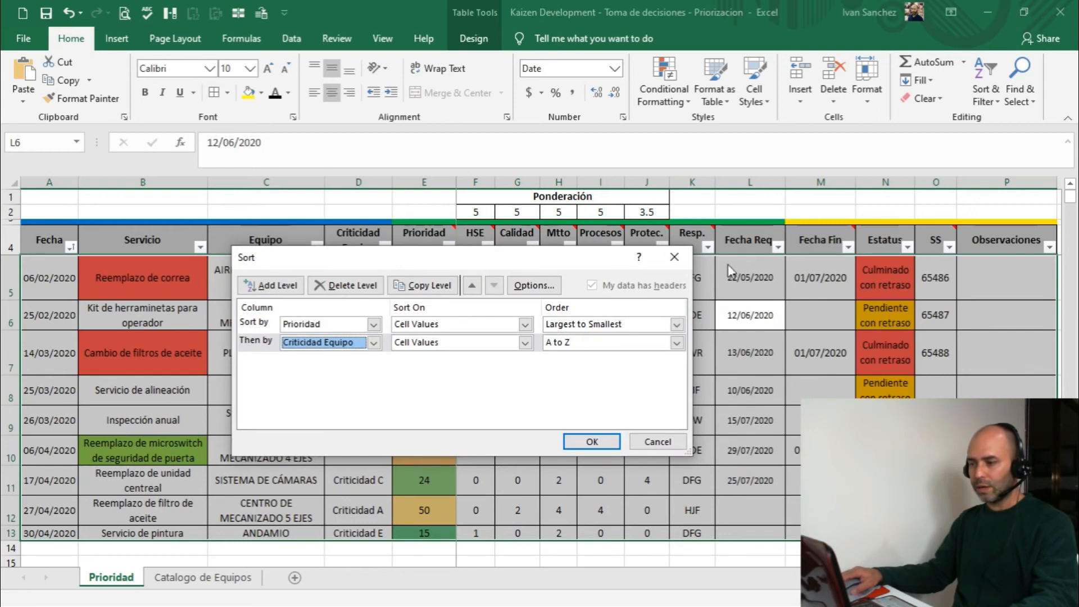
click(272, 285)
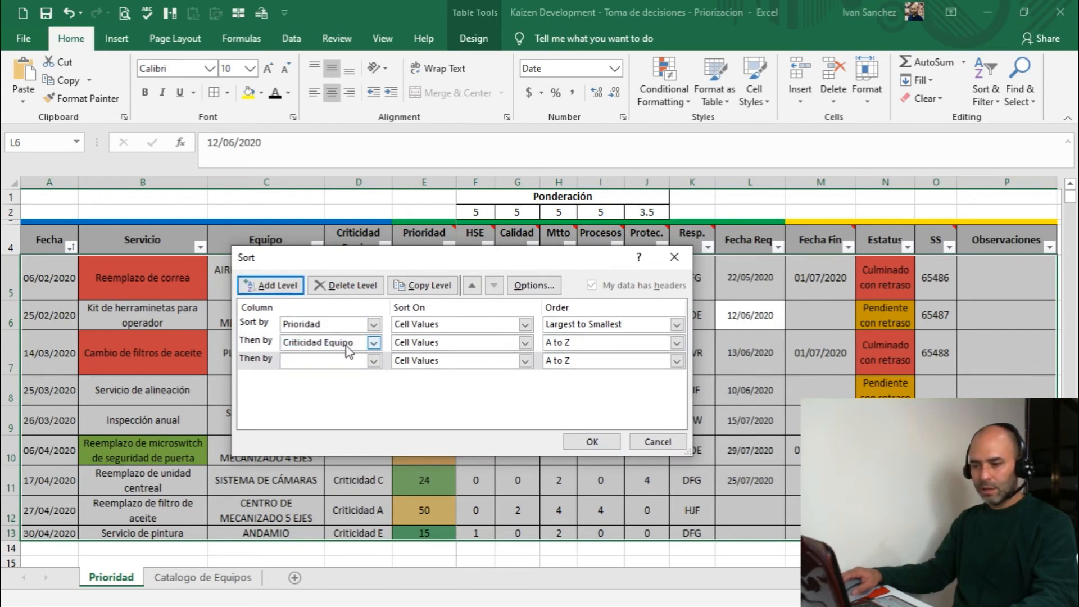
click(373, 360)
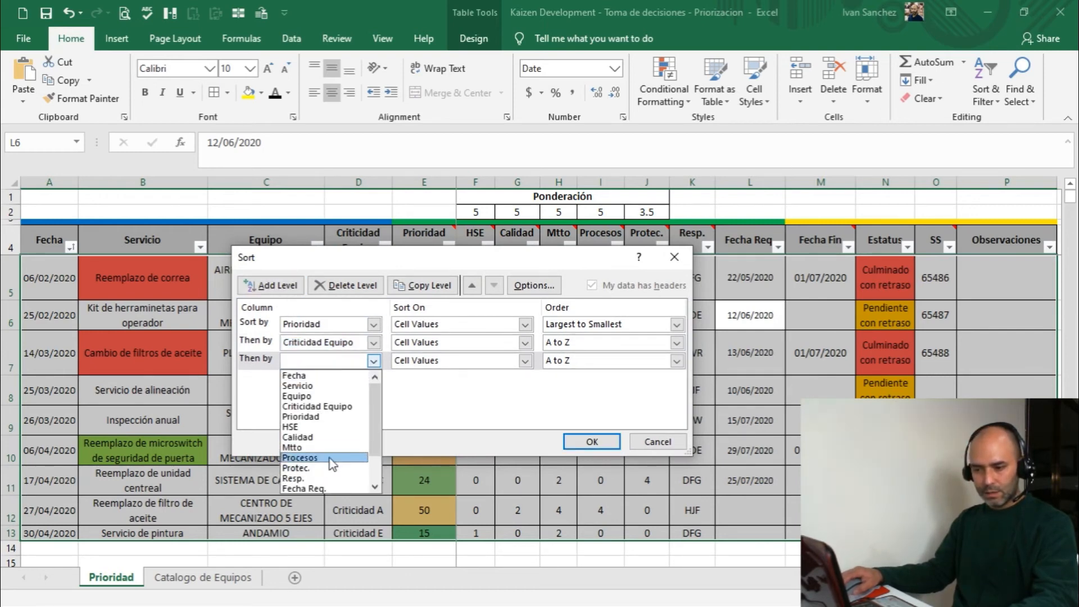
click(331, 489)
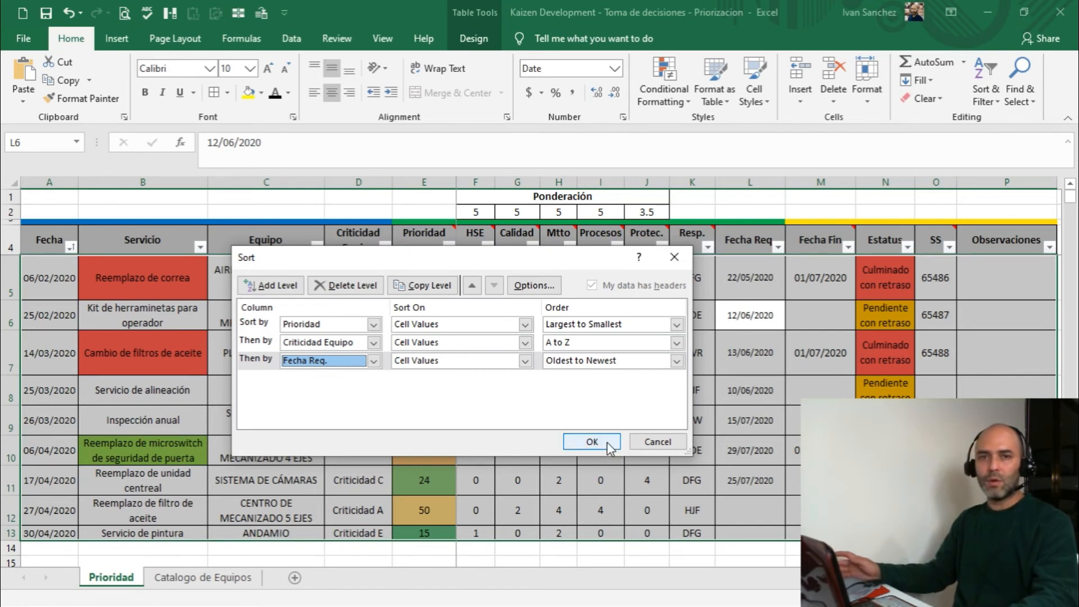
drag(277, 251, 491, 292)
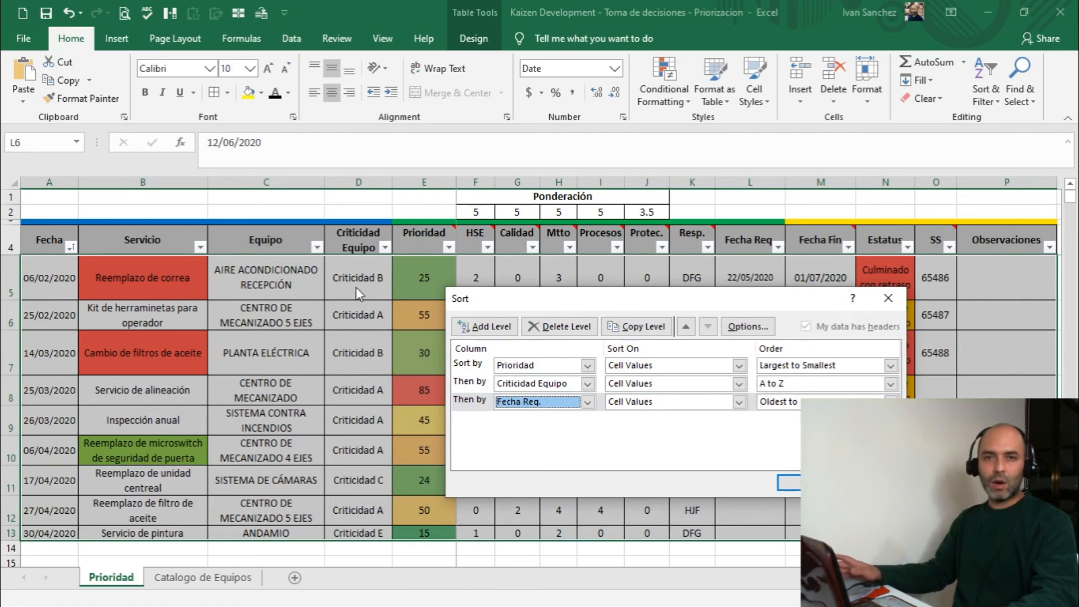
drag(780, 307, 764, 346)
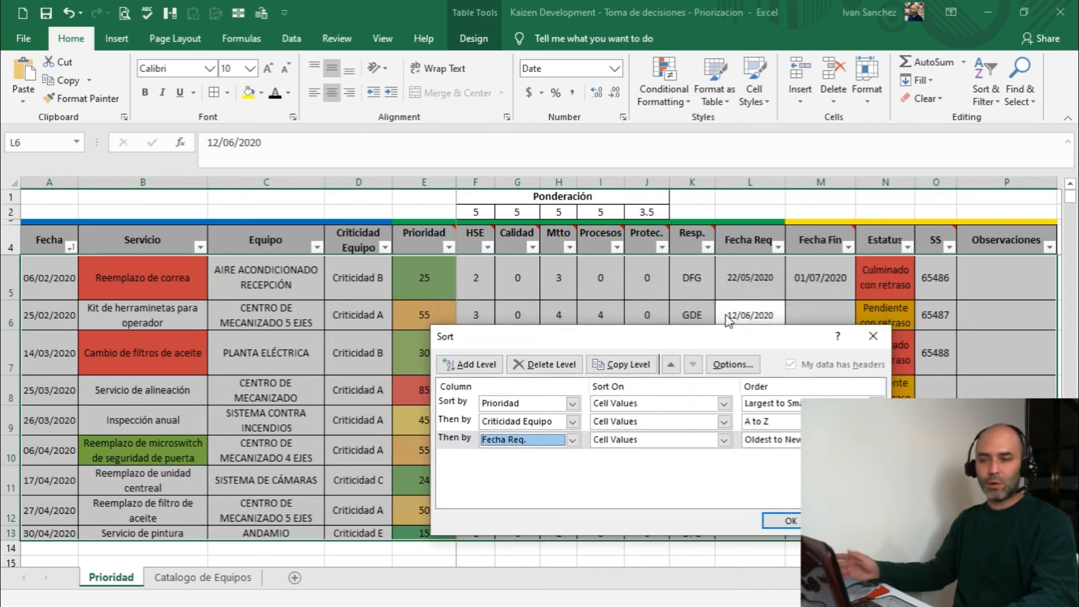
click(790, 522)
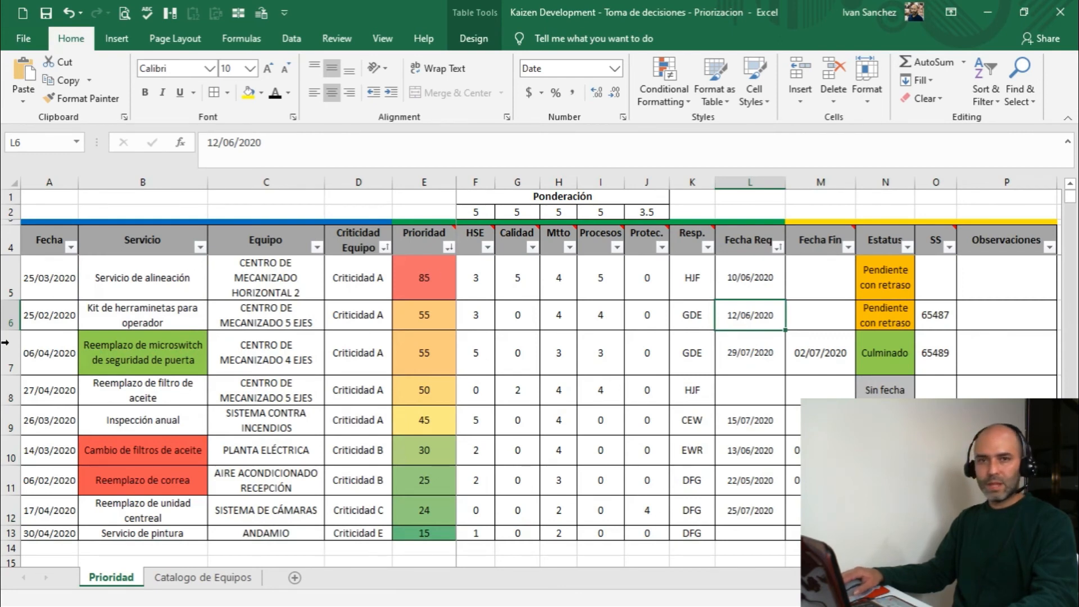
Step: Check the sorted table's first row with its weighting scores, and the first and last Prioridad values
click(29, 276)
drag(461, 276, 622, 278)
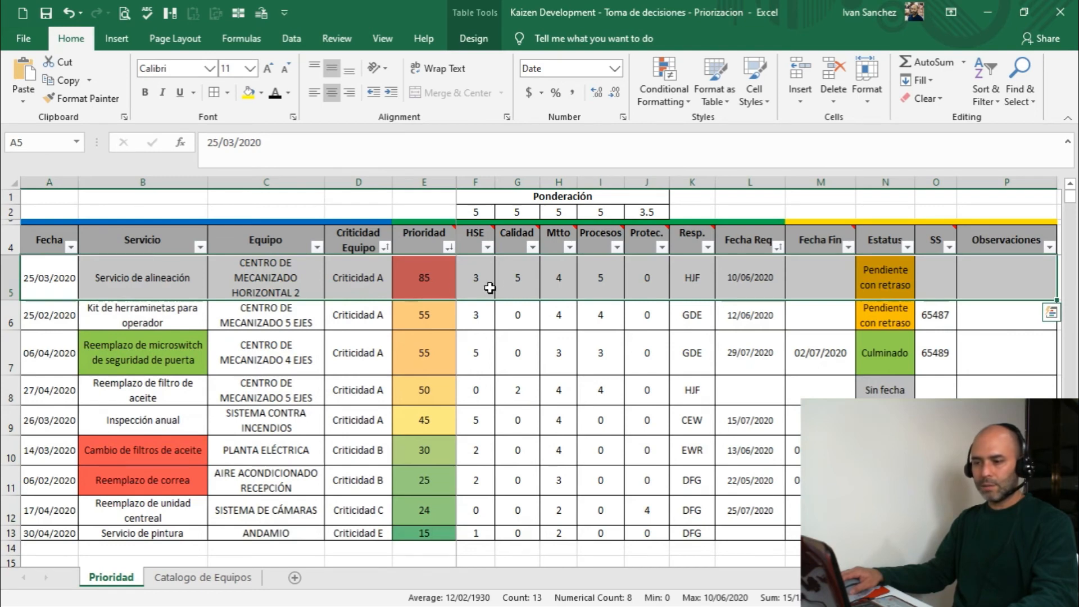
click(434, 272)
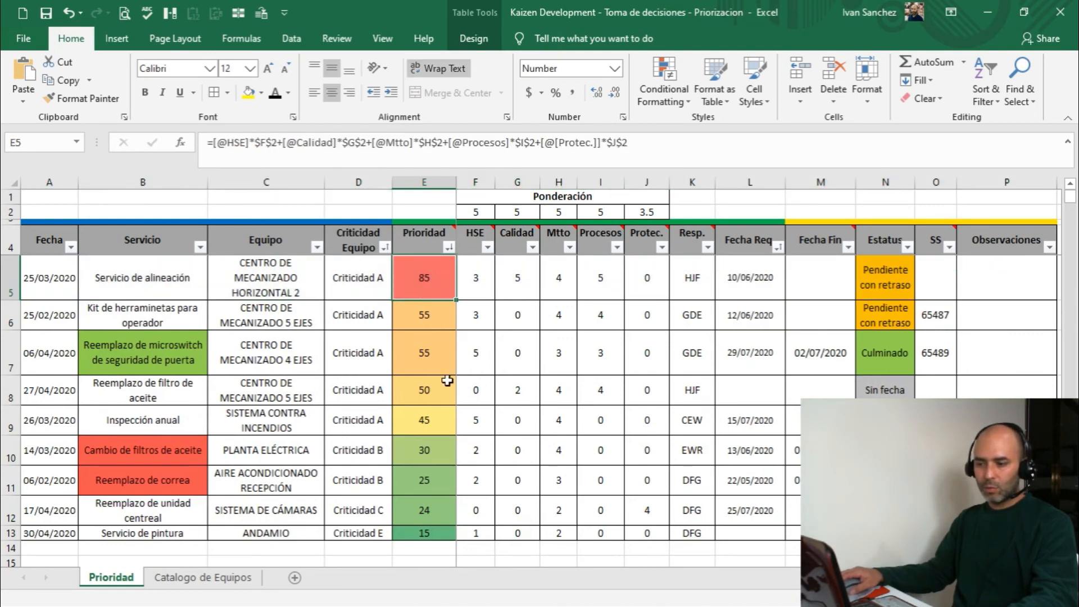
click(439, 534)
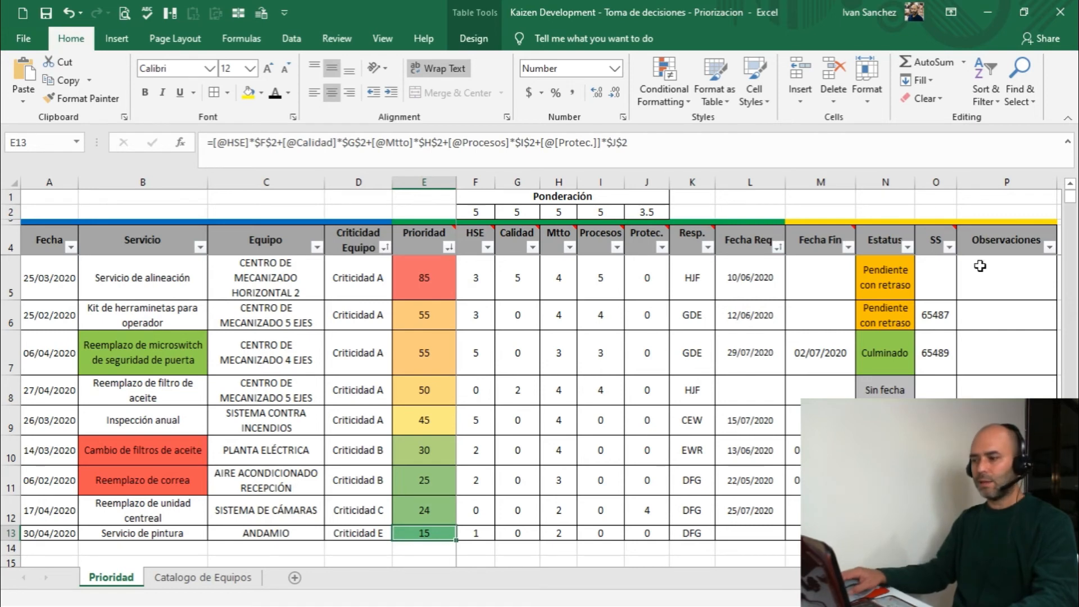
Step: Filter the Estatus column to hide the Culminado and Culminado con retraso services
click(908, 248)
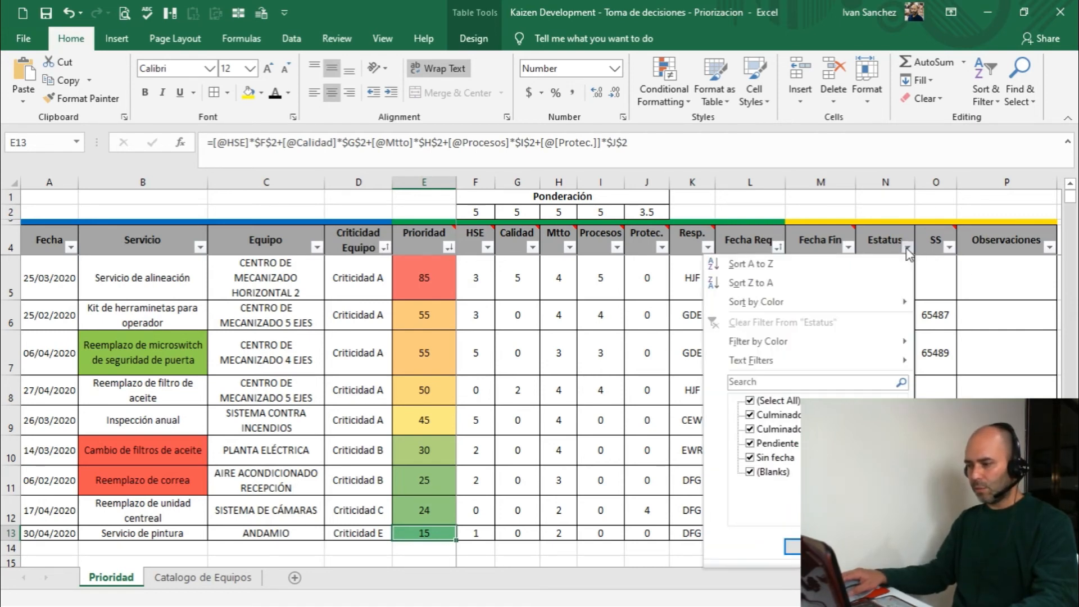
click(751, 416)
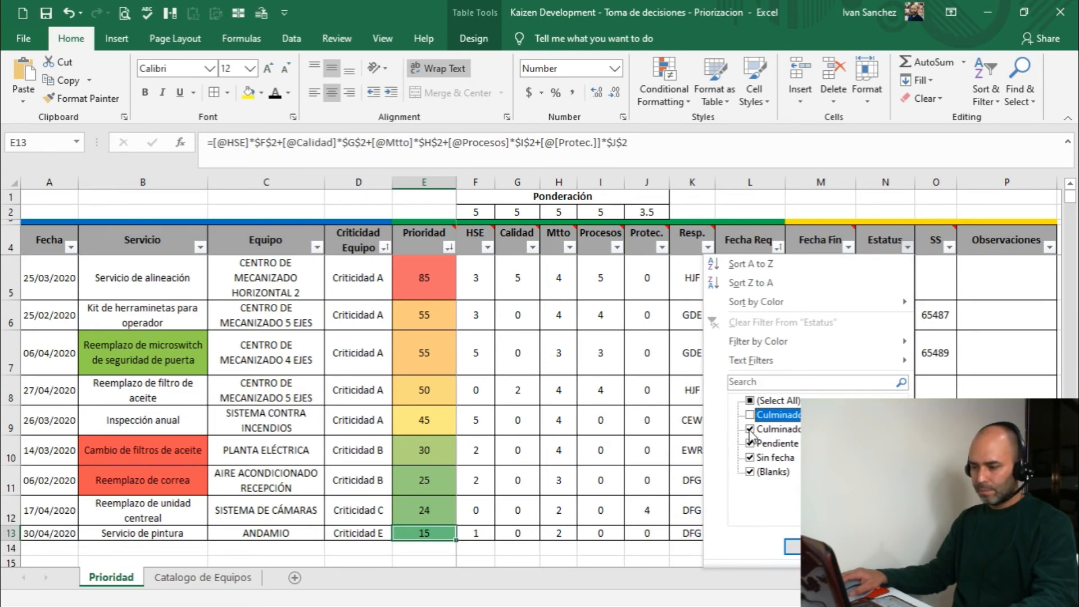
click(750, 430)
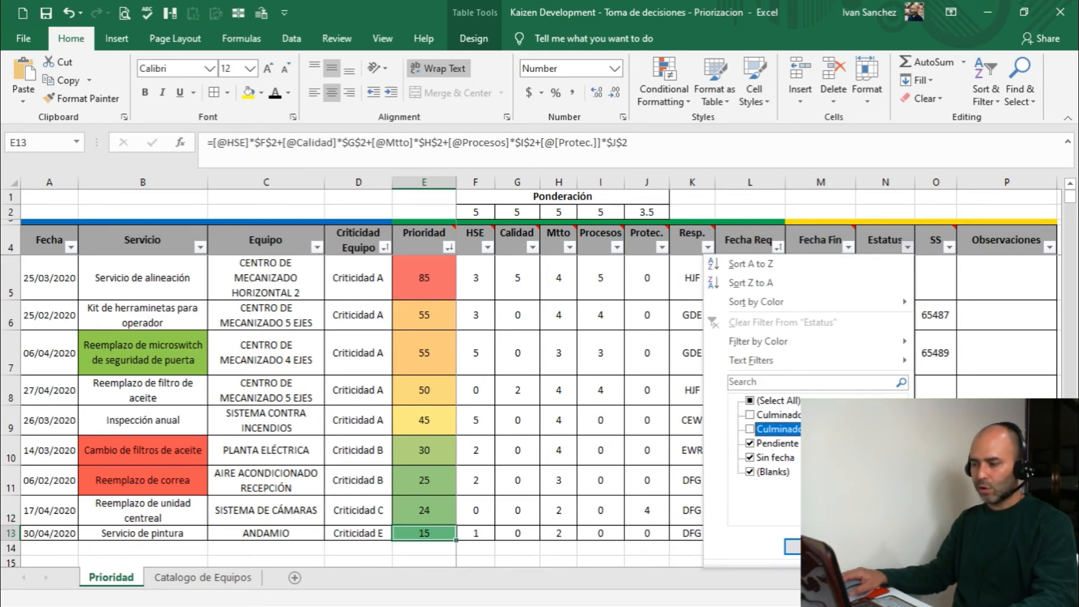
click(815, 547)
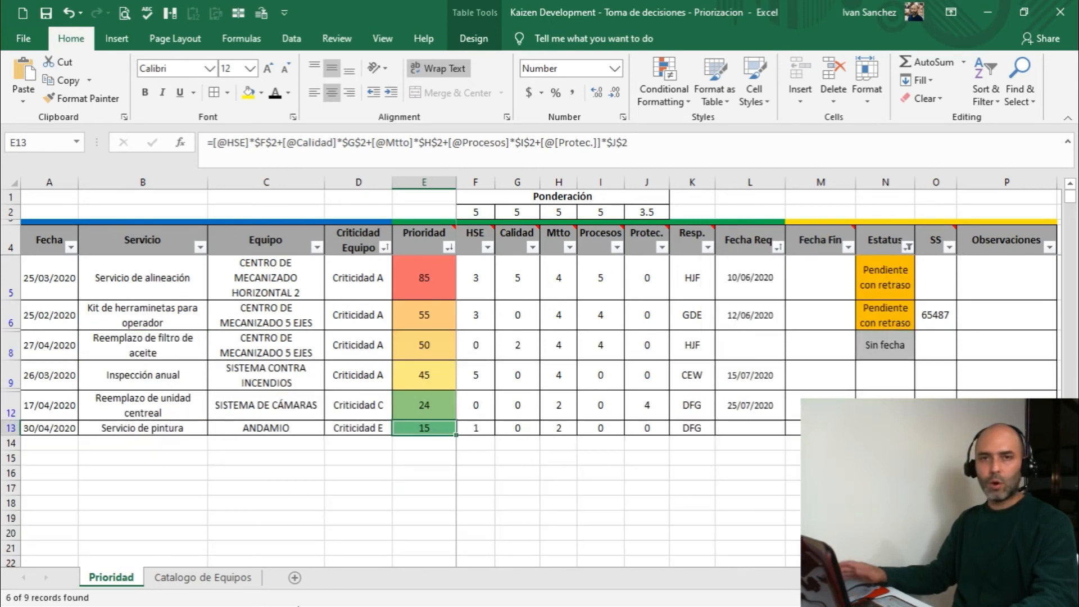